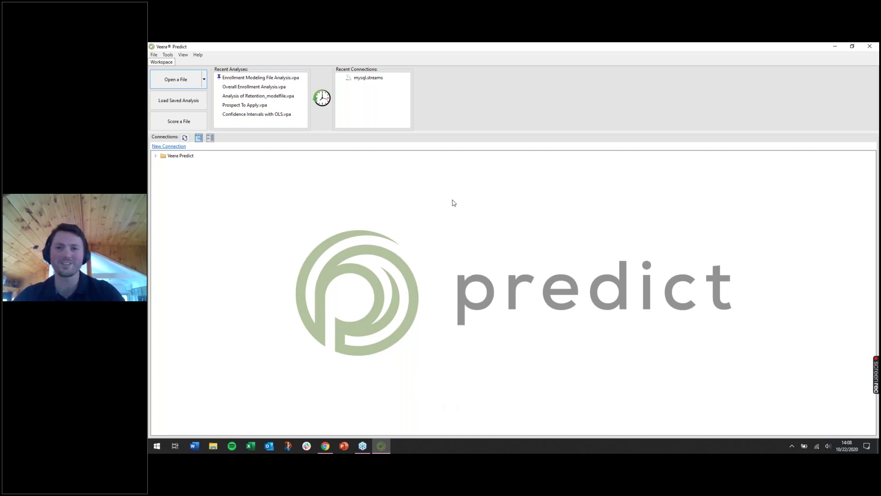
Enlarge the recent analyses area and select Enrollment Modeling File Analysis.vpa among the recent analyses
click(873, 136)
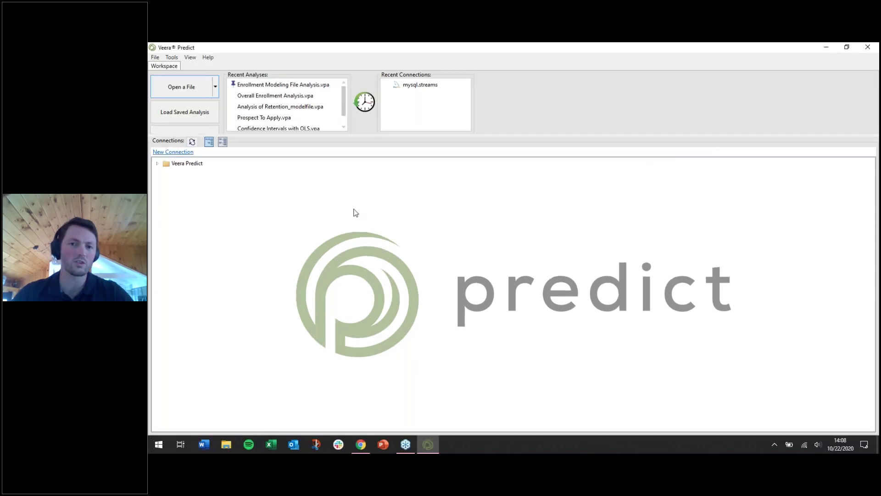
drag(379, 140, 359, 202)
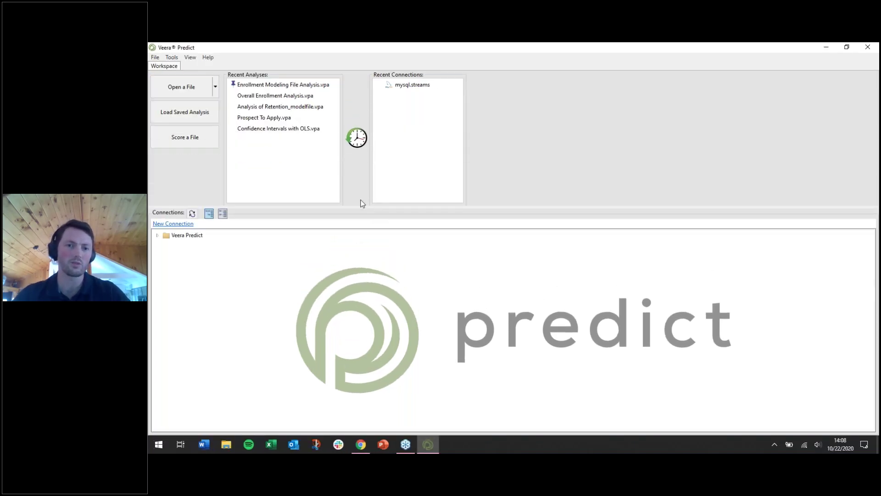
click(284, 94)
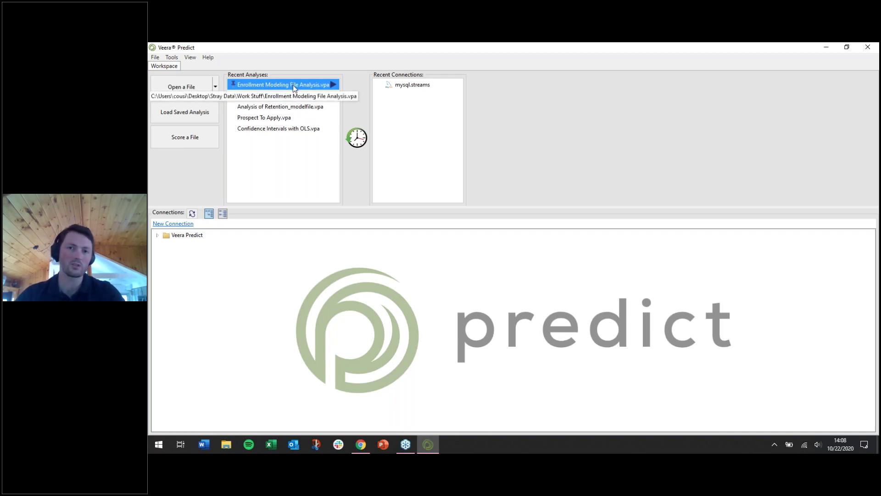
click(191, 87)
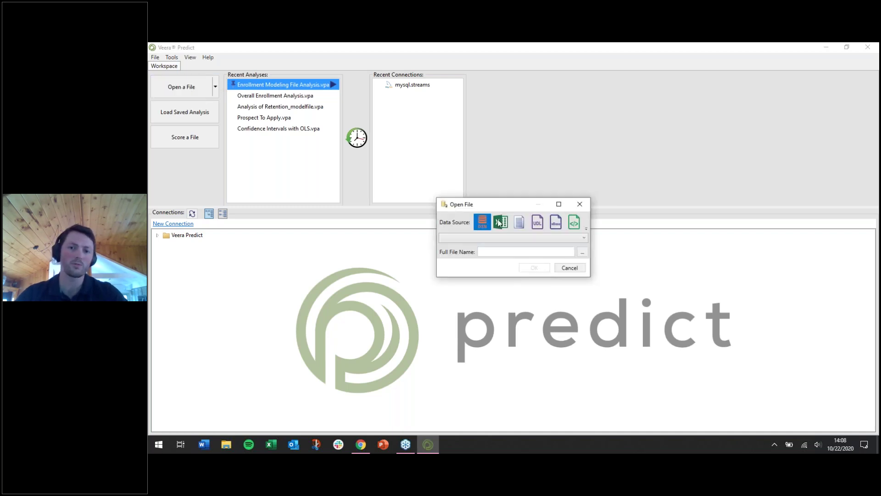
click(520, 222)
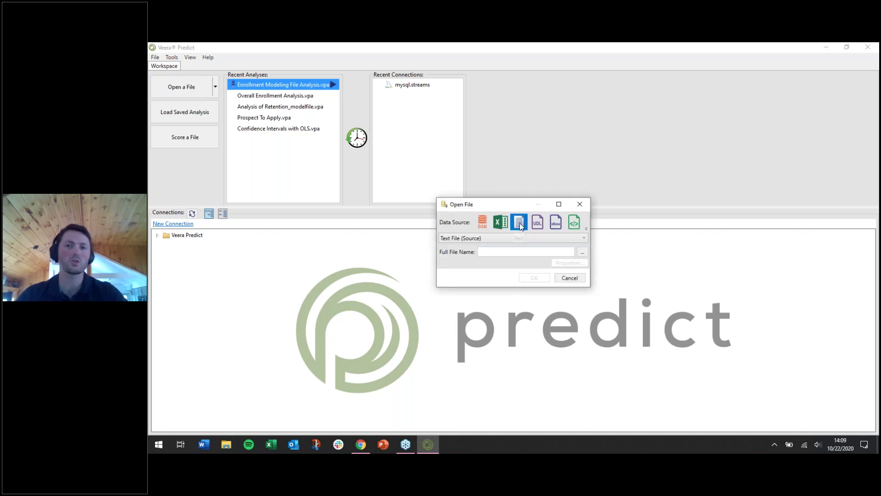
click(520, 255)
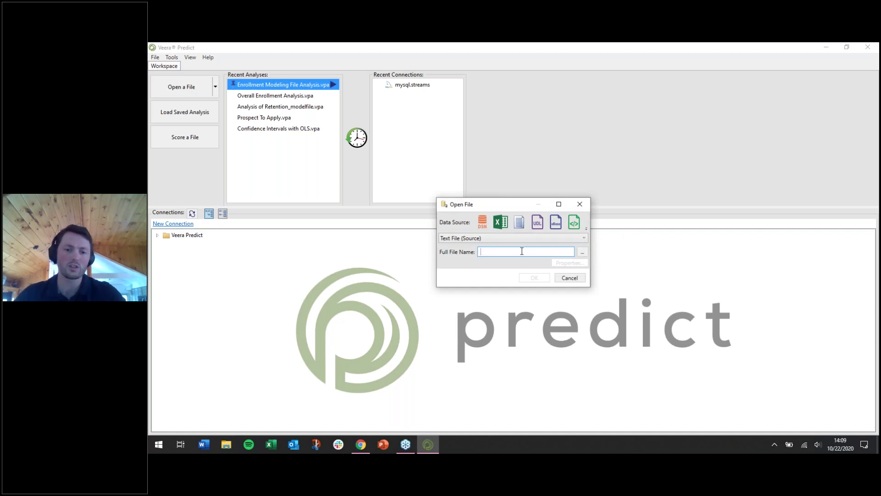
text(C:\ProgramData\Rapid Insight Inc\Veera Predict\Samples\ModelingDataset.csv)
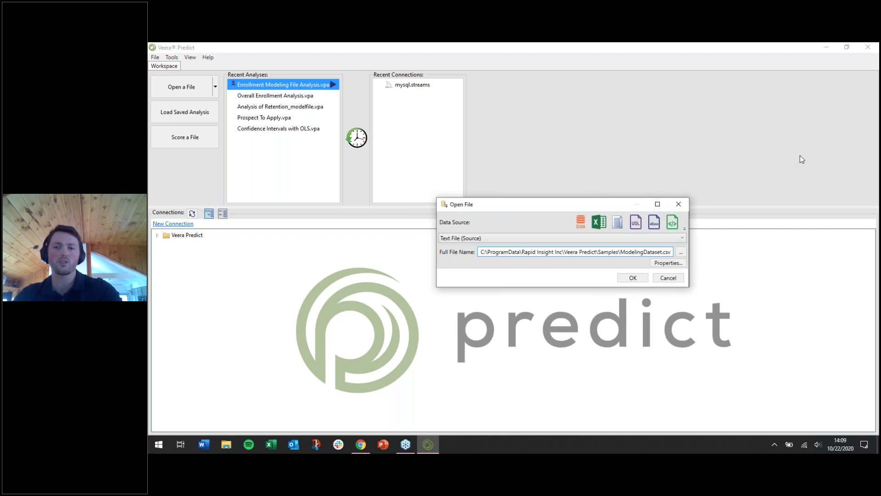
click(871, 83)
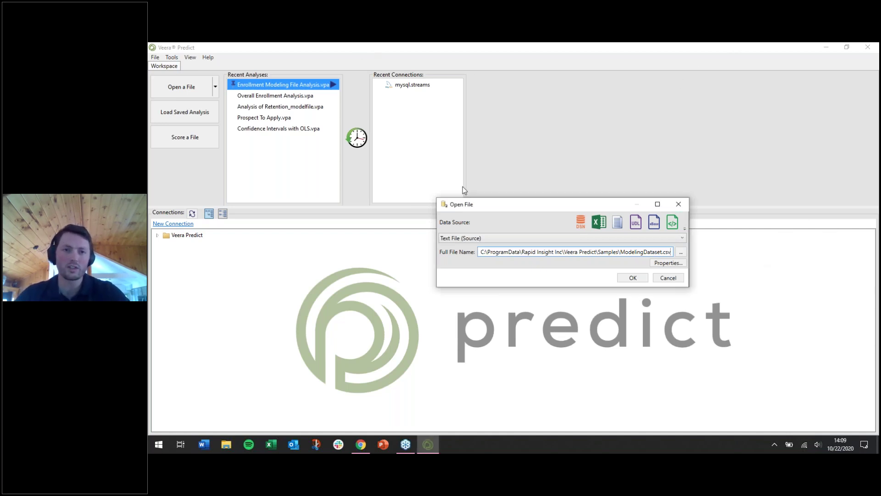
click(679, 205)
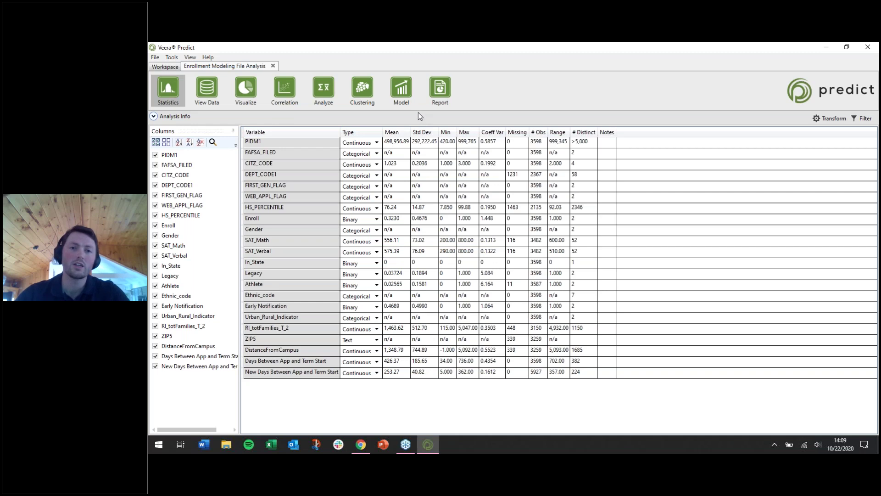
Show the analysis's model building view and compare the details of the memorized In State Model and Out of Model
mouse_move(414, 112)
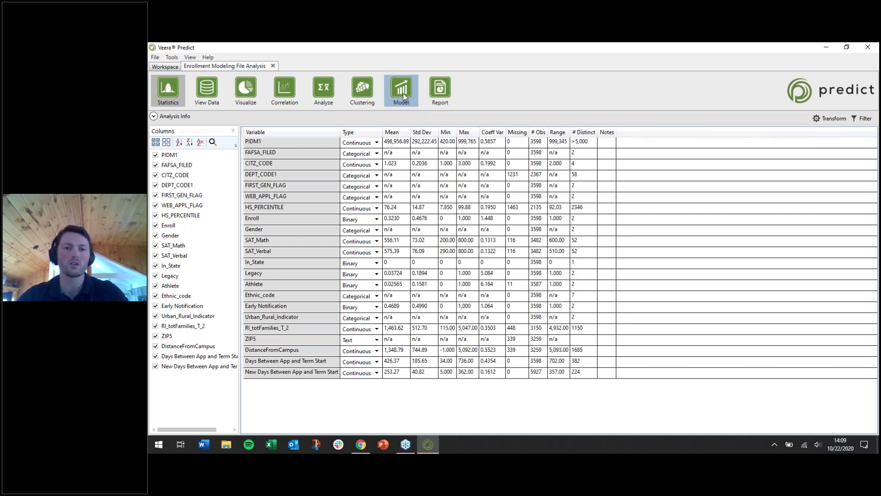
click(403, 93)
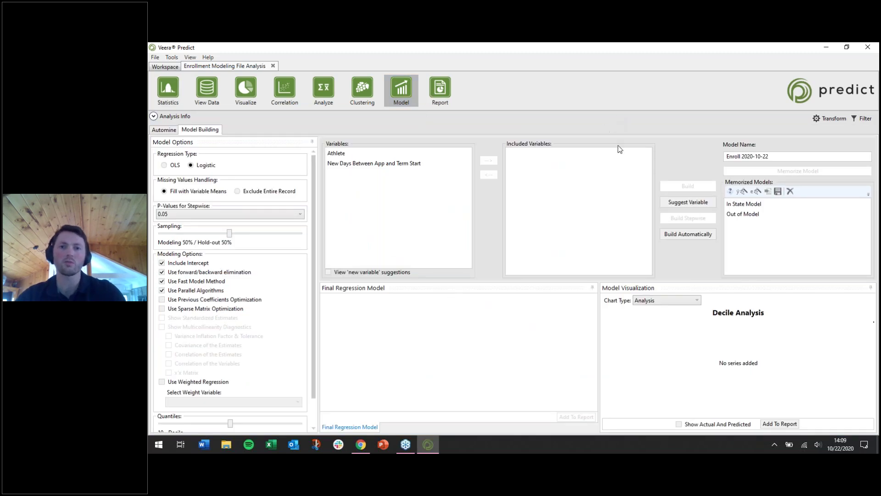
click(747, 204)
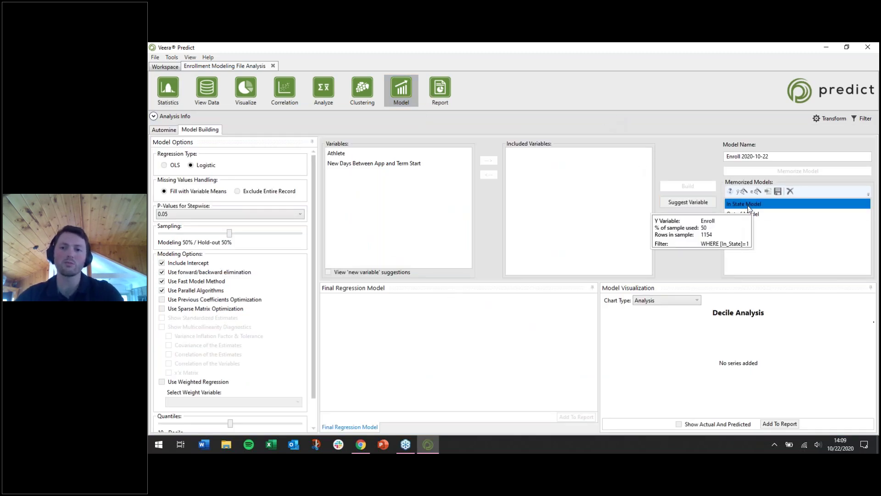
click(739, 214)
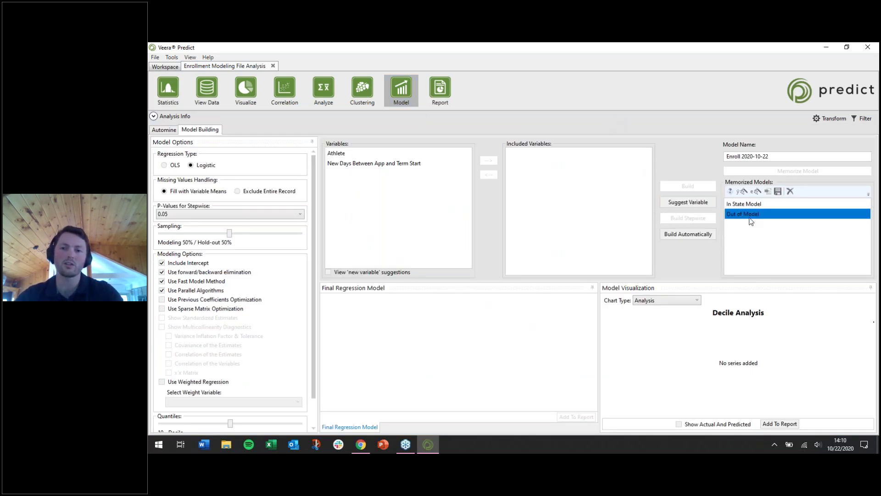
click(740, 205)
click(739, 214)
click(741, 206)
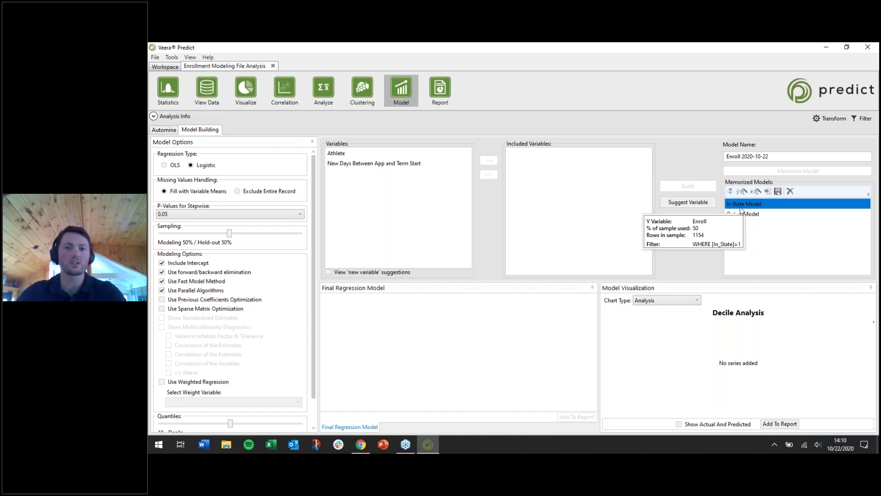
click(743, 215)
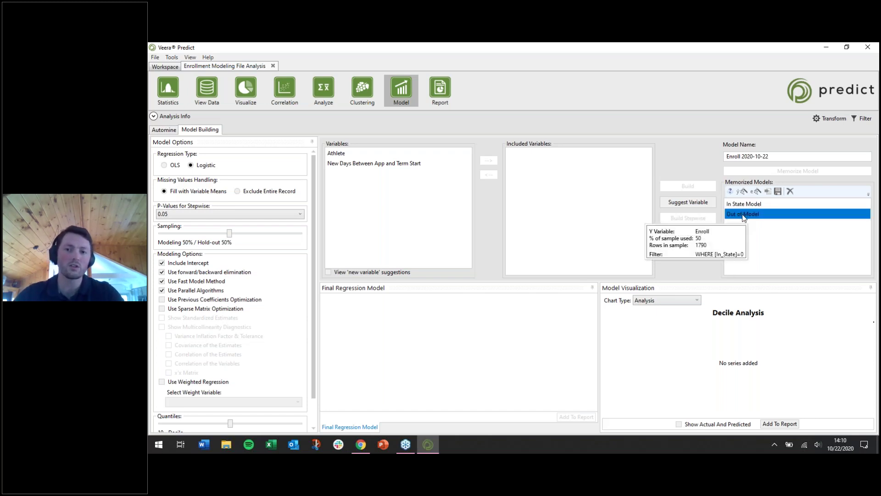
Load the memorized Out of Model and collapse the model options to review its available and included variables
double_click(743, 214)
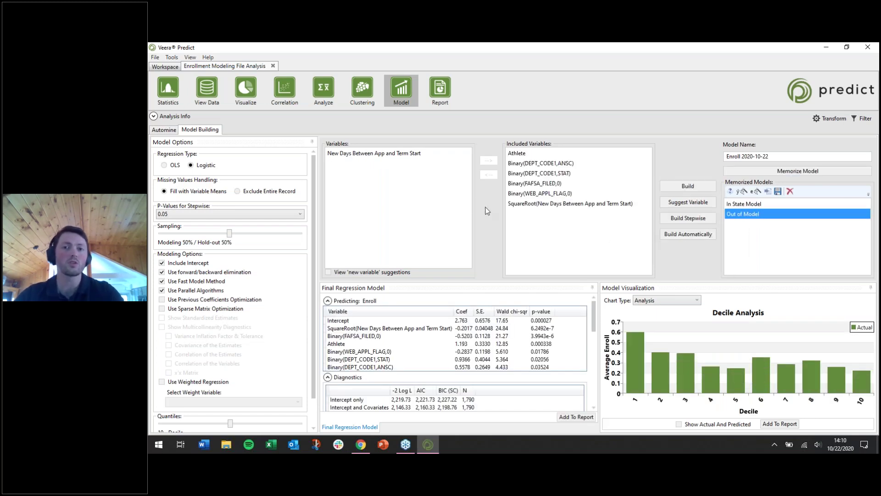
click(312, 143)
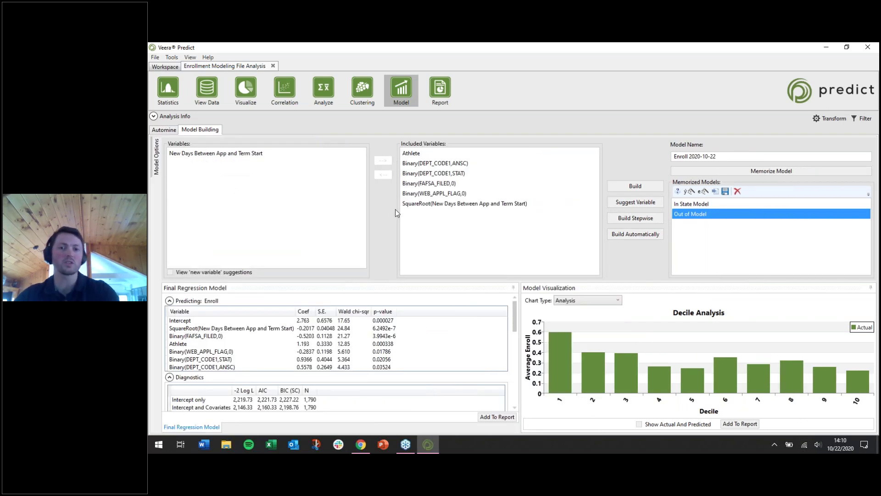
click(402, 205)
click(596, 225)
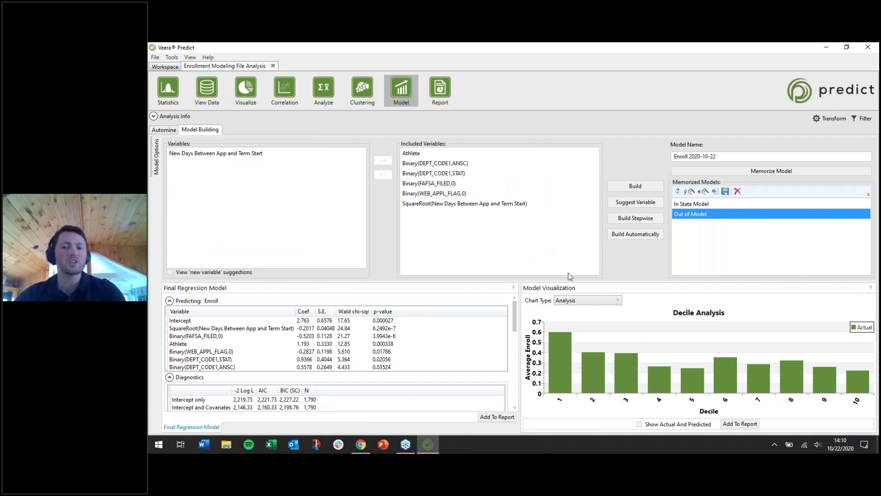
click(407, 204)
click(409, 211)
click(247, 154)
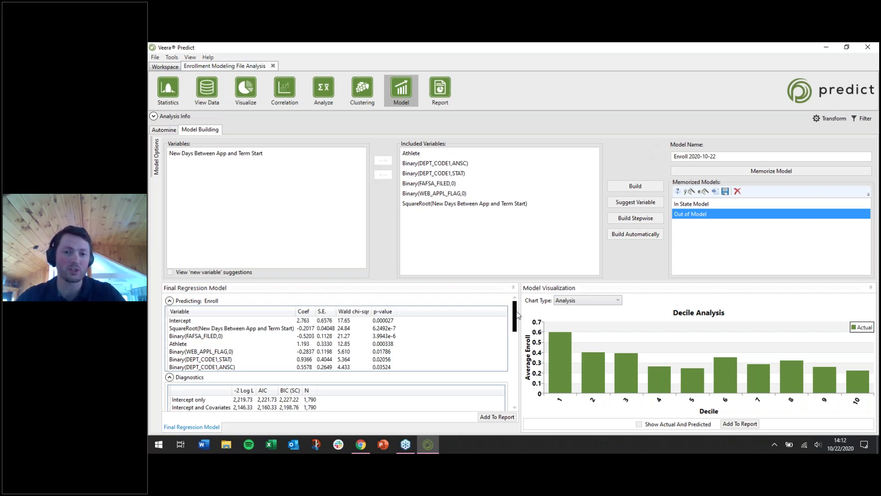
Switch to the slide presentation in Chrome and advance from the decile analysis flowchart to the % Concordance slide
click(362, 445)
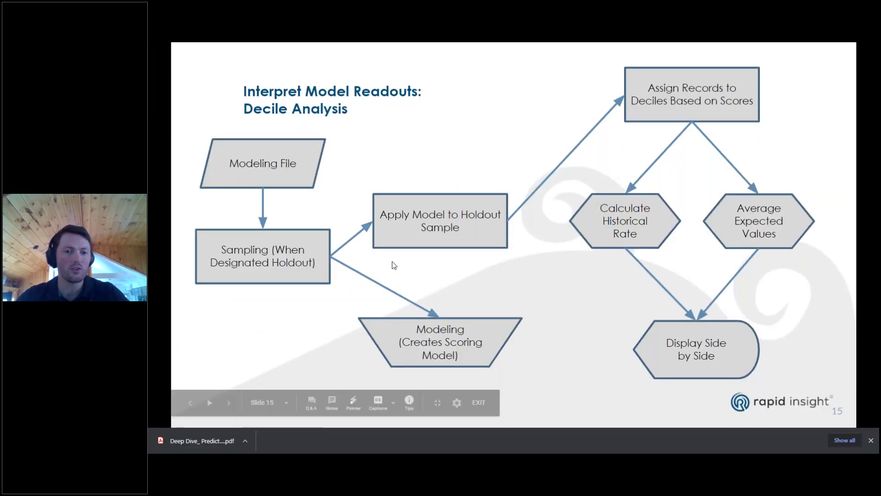
key(Right)
key(Right)
key(Right)
key(Right)
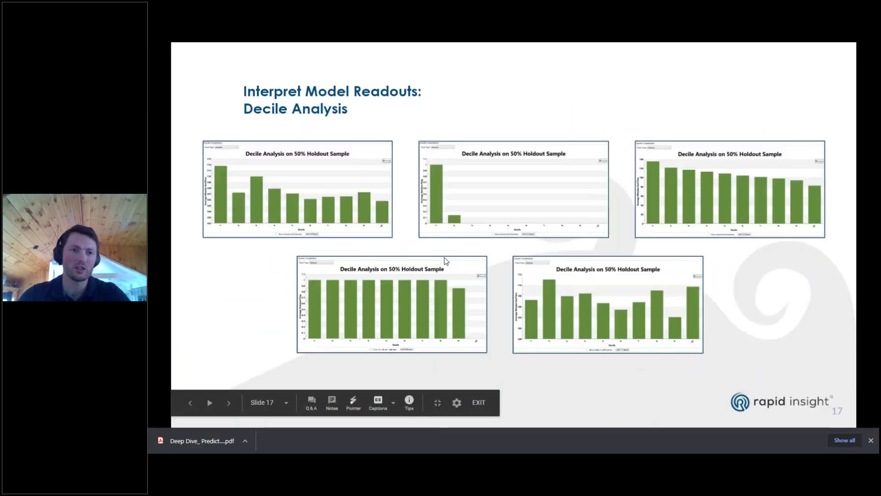
key(Right)
key(Right)
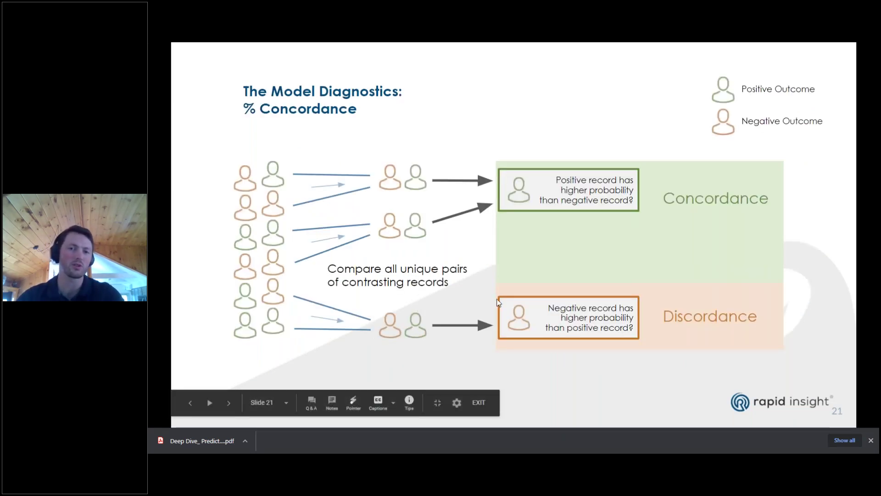
Switch back to Veera Predict and examine the association statistics of the final regression model, including percent concordant and discordant
key(alt+Tab)
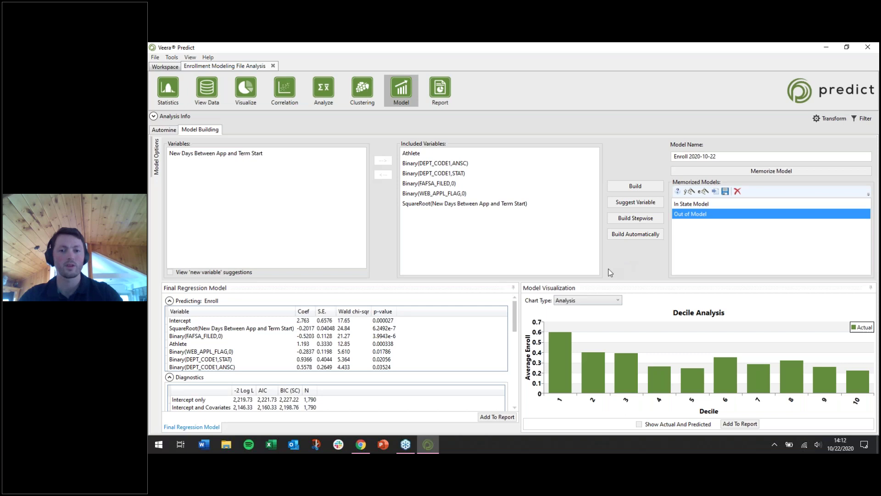
drag(515, 313, 513, 358)
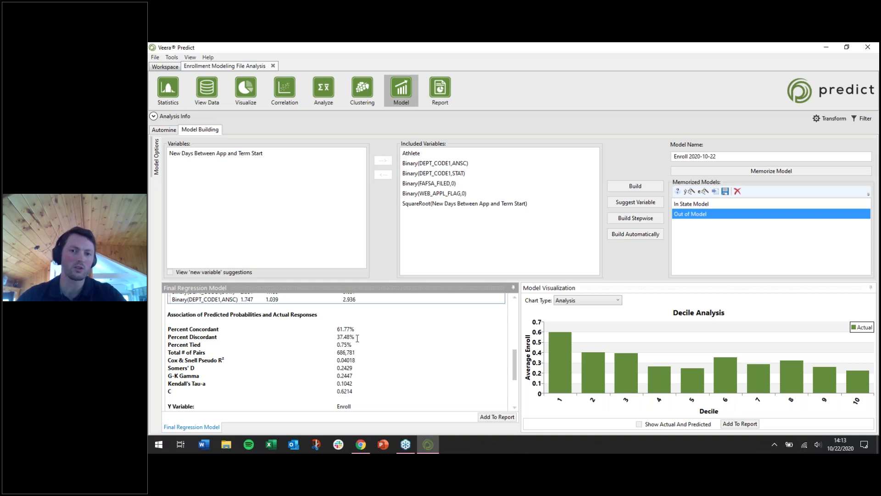
drag(514, 365, 516, 309)
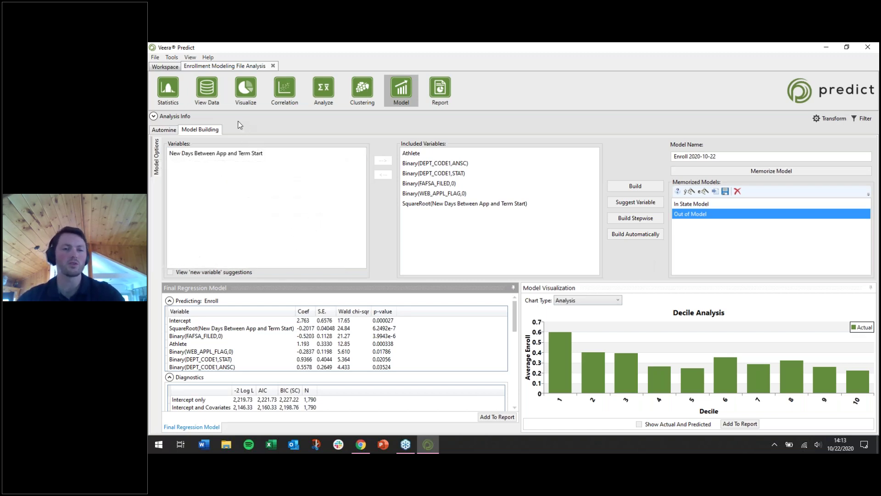
Expand the analysis info to its full details, including the data load information and the current filter
click(183, 123)
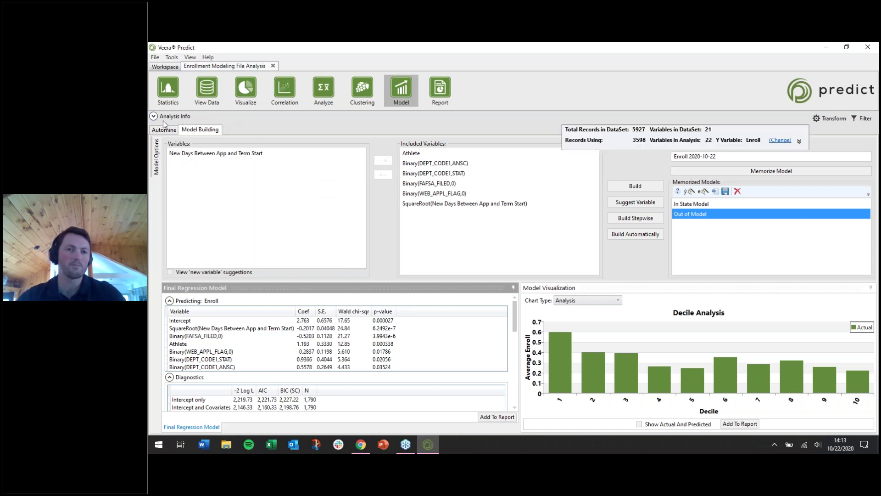
click(163, 120)
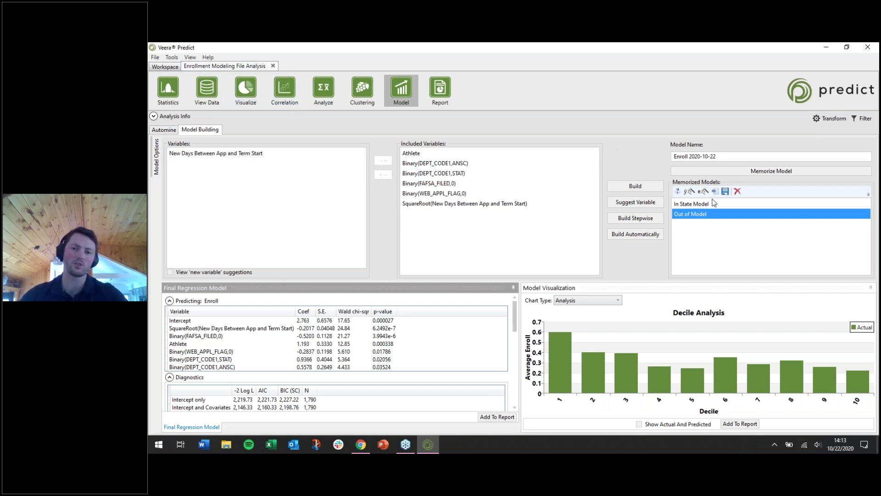
click(154, 116)
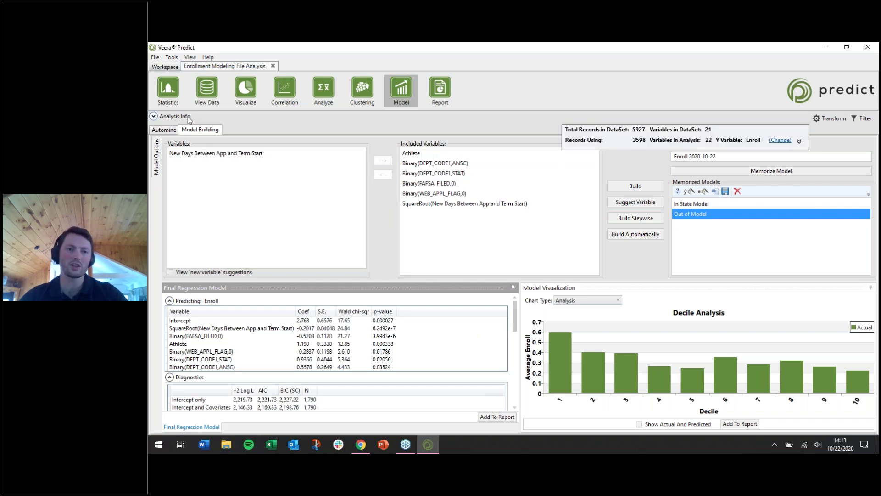
click(154, 117)
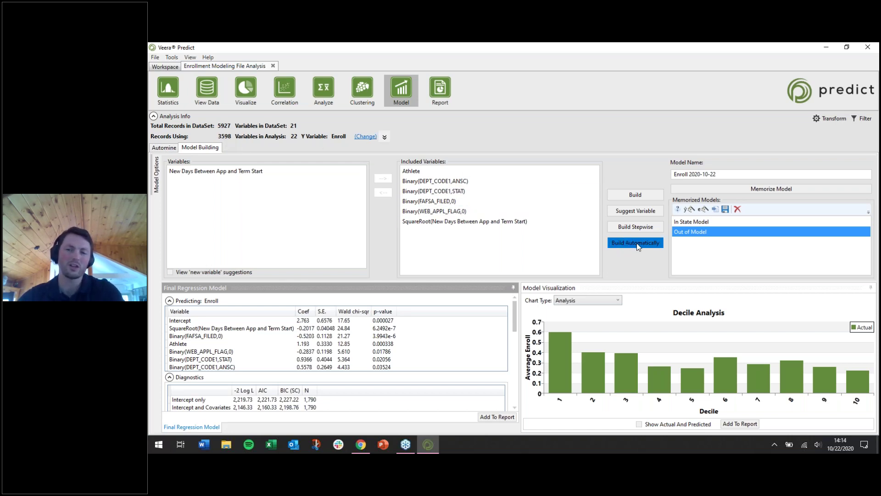
click(385, 136)
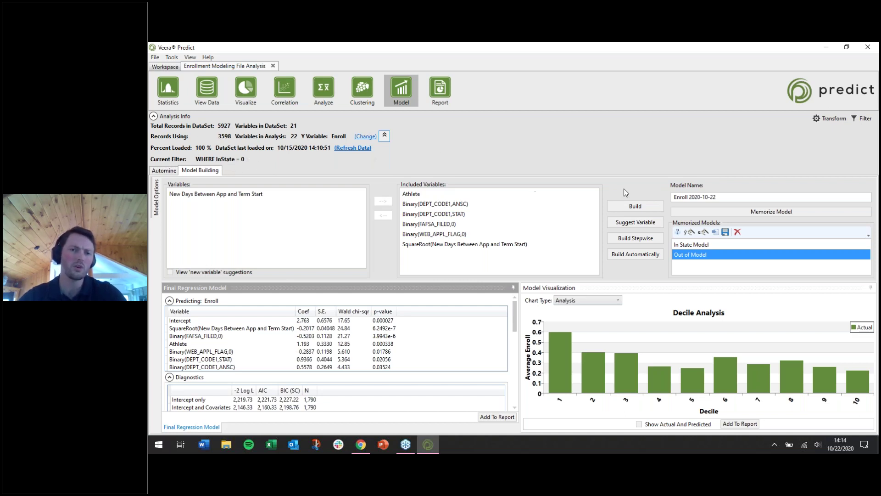
Remove the In_State = 0 condition from the analysis's data filter and apply the cleared filter
click(855, 119)
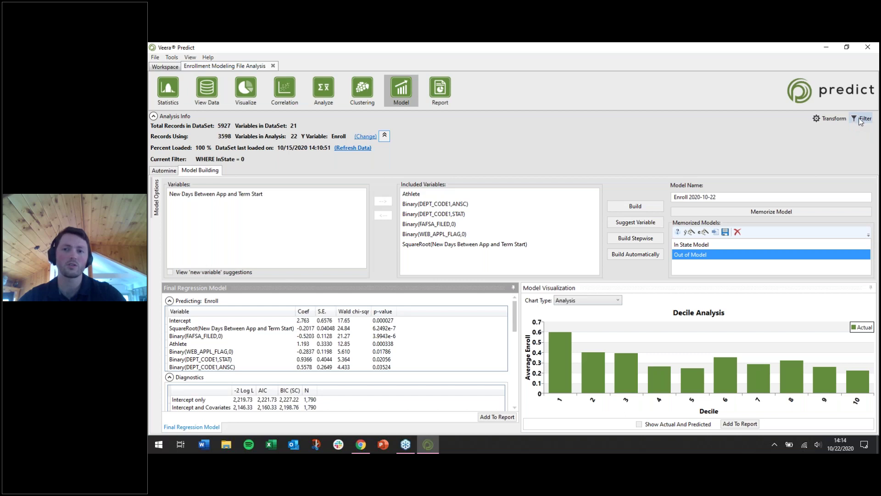
click(460, 209)
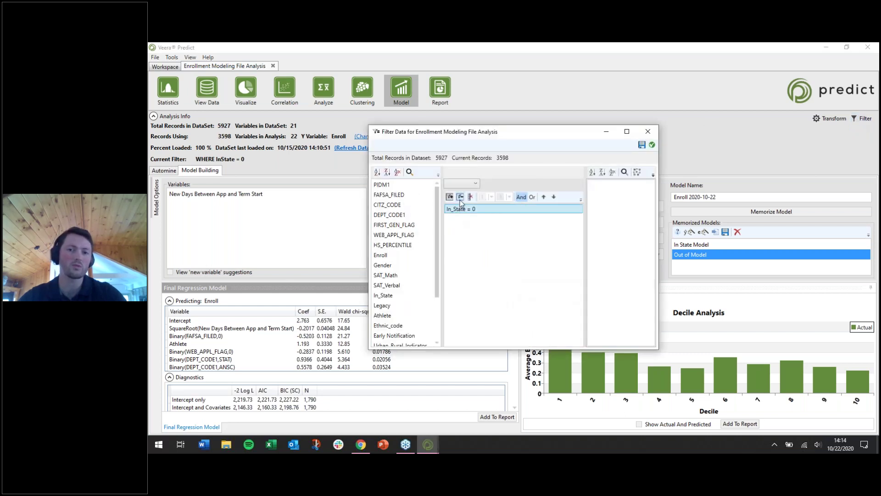
click(461, 197)
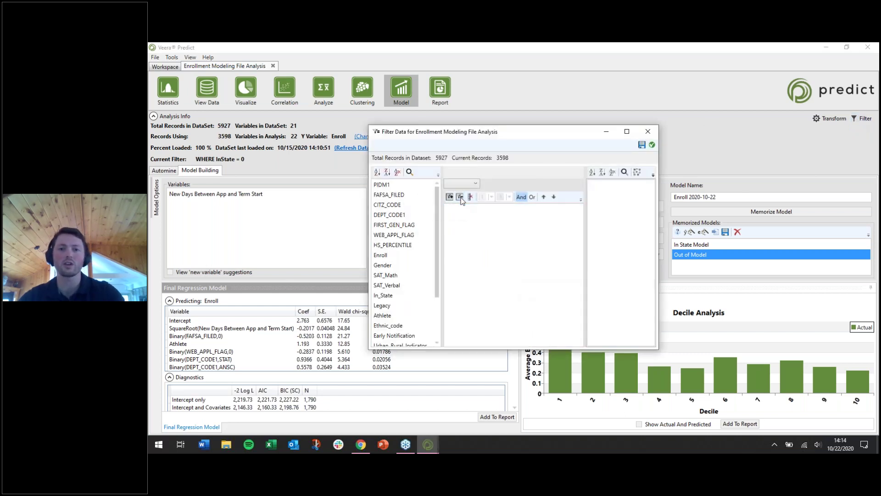
click(642, 145)
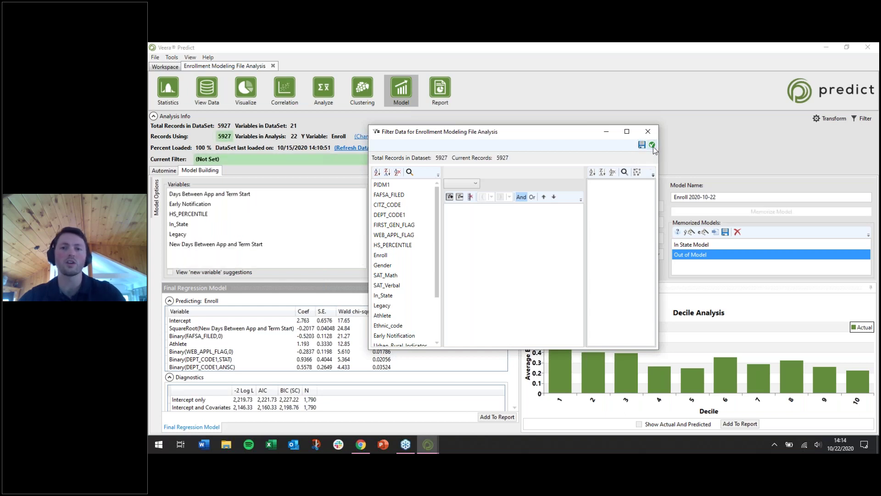
click(652, 145)
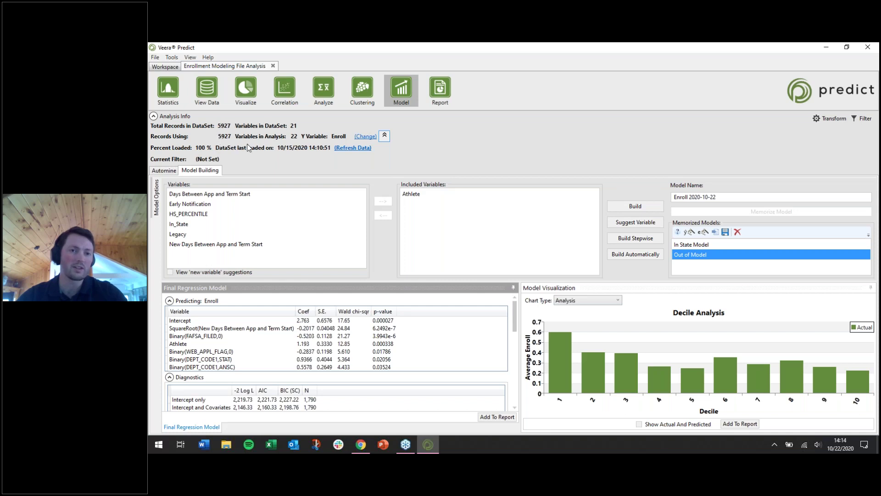
Build a regression model predicting Enroll automatically on the unfiltered records and name it Overall Model
click(632, 255)
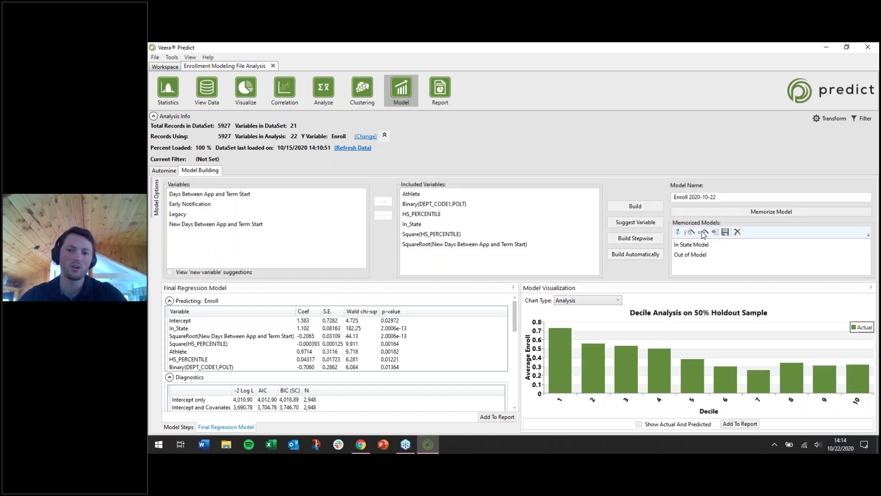
click(723, 195)
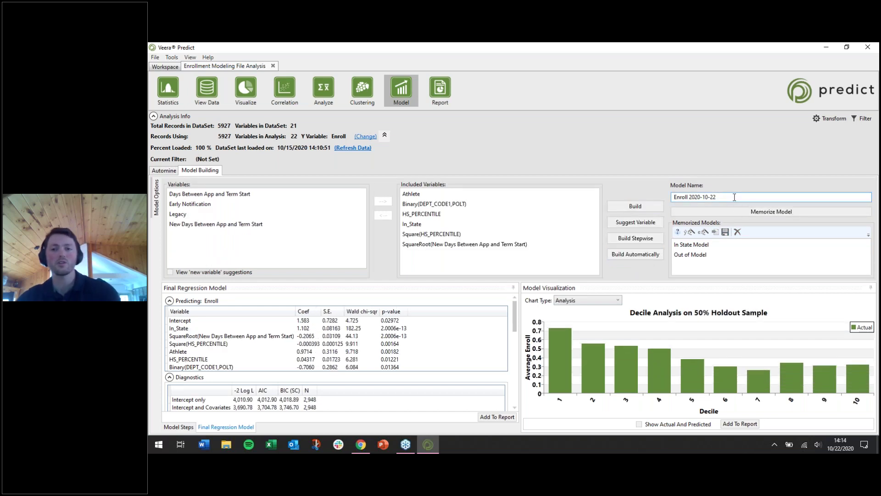
drag(729, 197, 612, 197)
text(Oer)
text(erall Model)
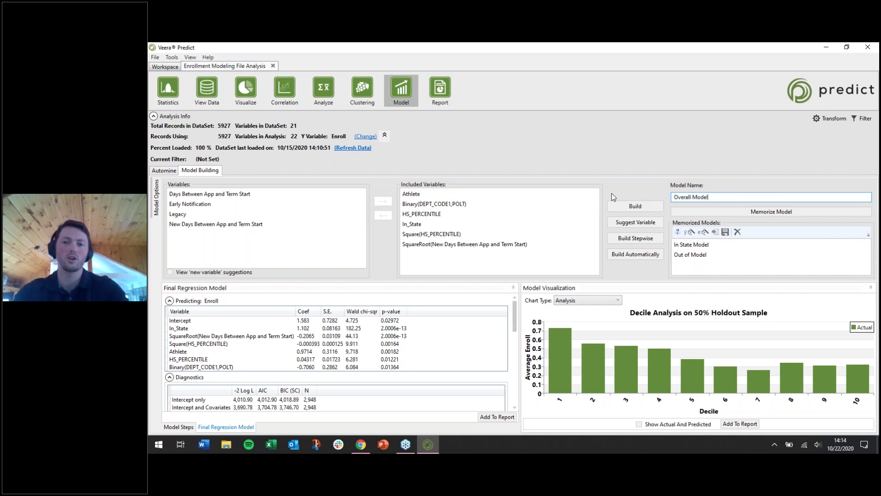
click(518, 194)
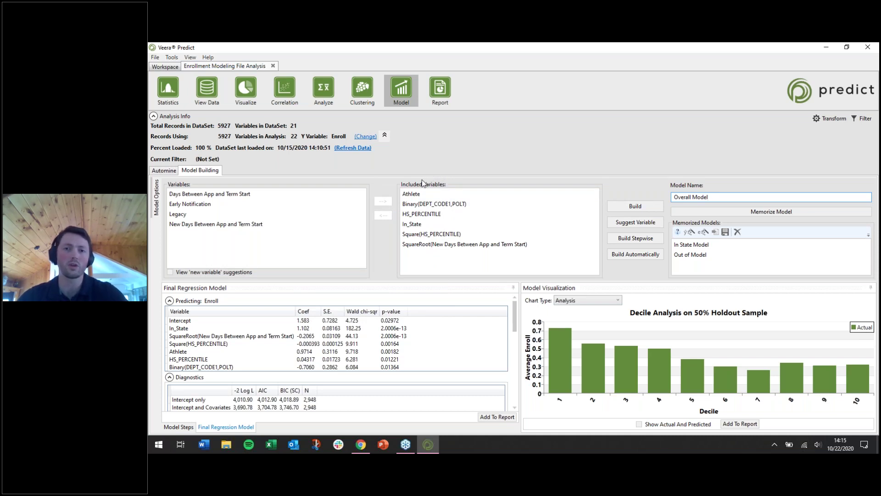
Examine the In_State row of the final regression model and the variable statistics of the included Athlete variable
mouse_move(409, 197)
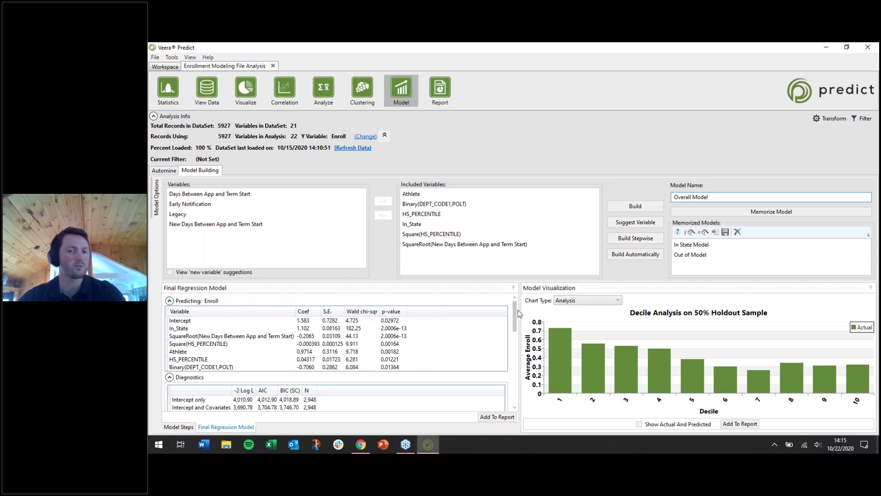
mouse_move(514, 314)
mouse_down()
mouse_move(507, 375)
mouse_move(511, 313)
mouse_up()
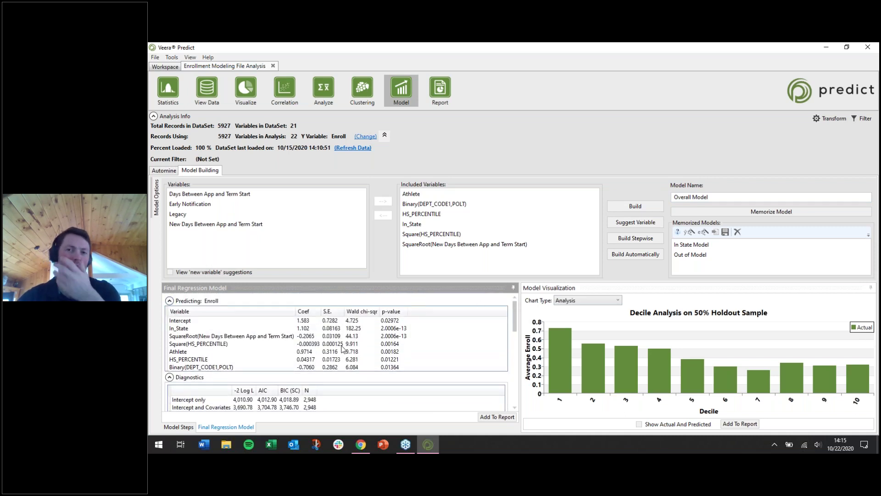
click(187, 331)
drag(436, 224, 430, 201)
mouse_move(428, 199)
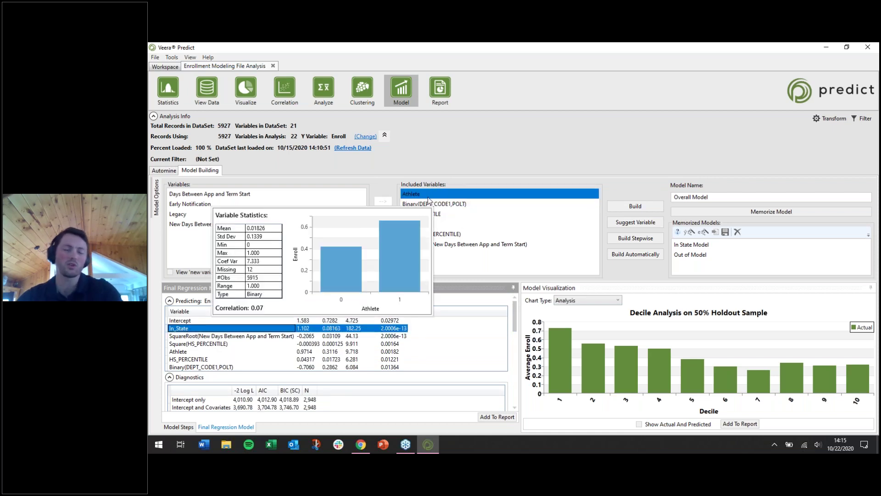
Compare the coefficients of Athlete and SquareRoot(New Days Between App and Term Start) in the final regression model, and review the decile chart
click(177, 352)
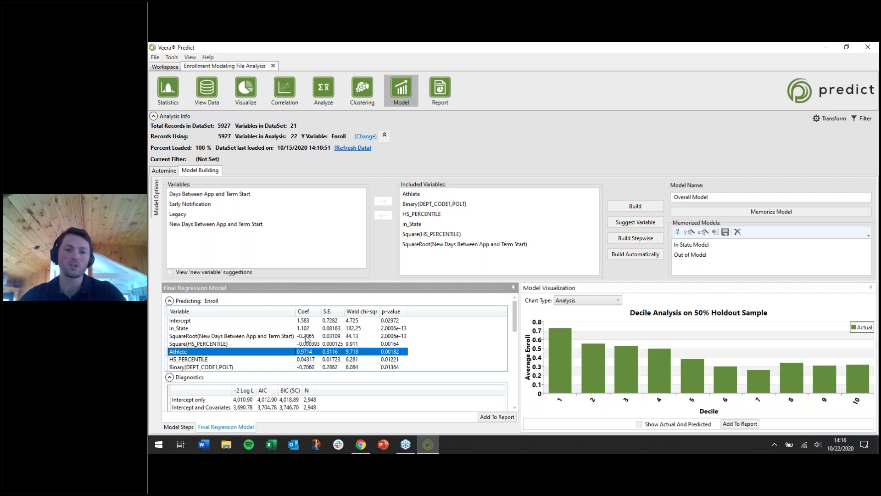
click(298, 336)
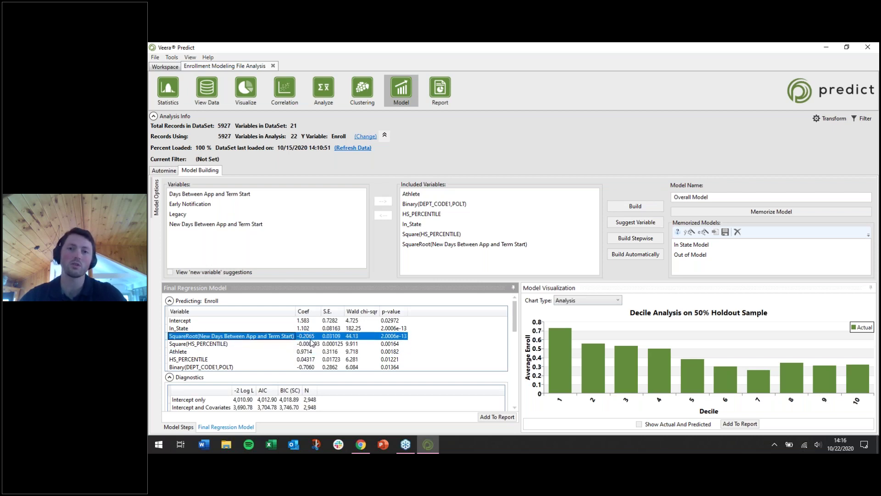
click(305, 352)
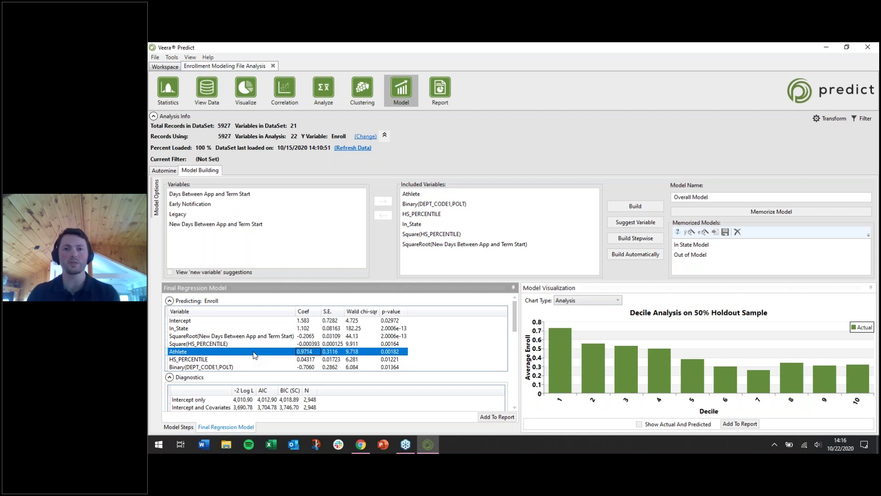
click(208, 336)
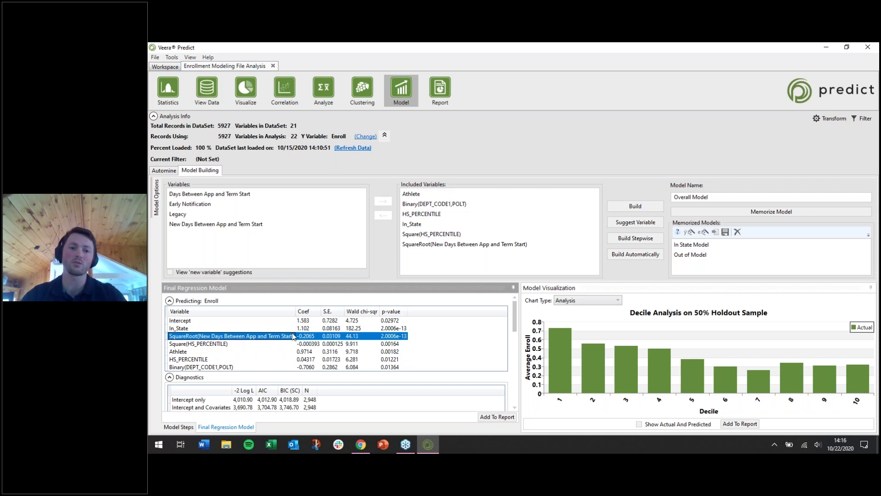
click(305, 351)
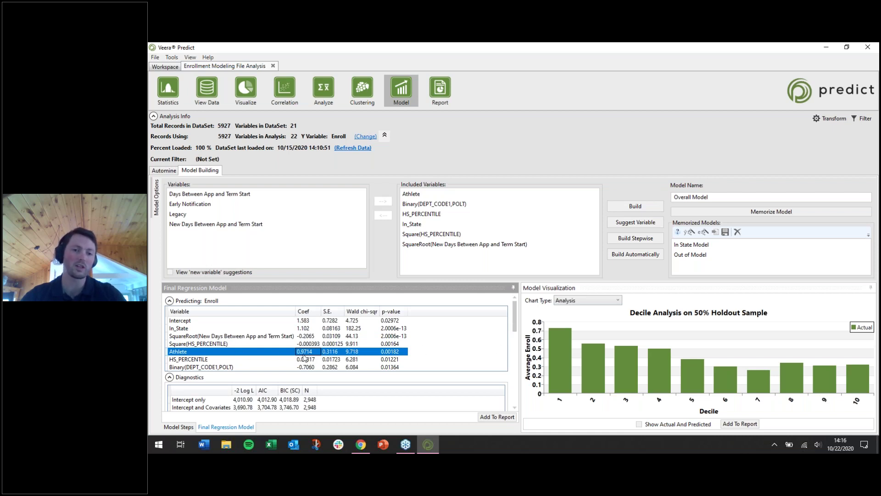
click(305, 337)
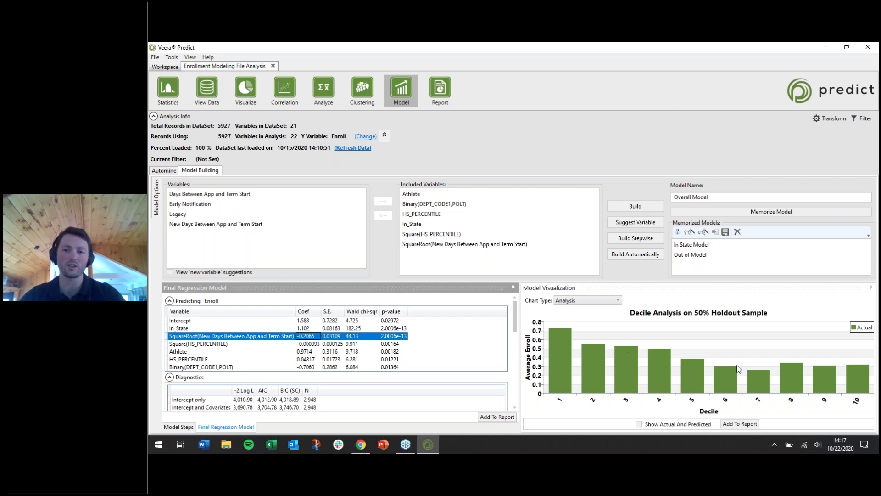
mouse_move(765, 378)
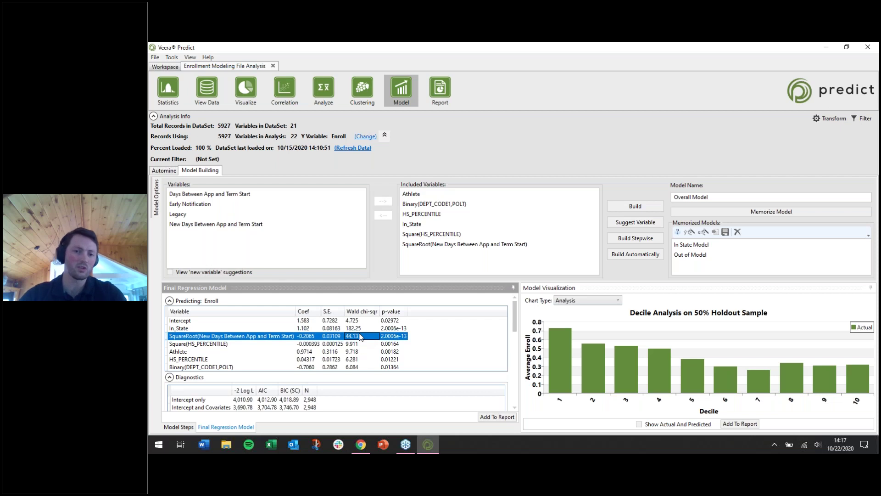
Compare the Wald chi-square and p-values of In_State, Binary(DEPT_CODE1,POLT) and HS_PERCENTILE in the final regression model
key(Up)
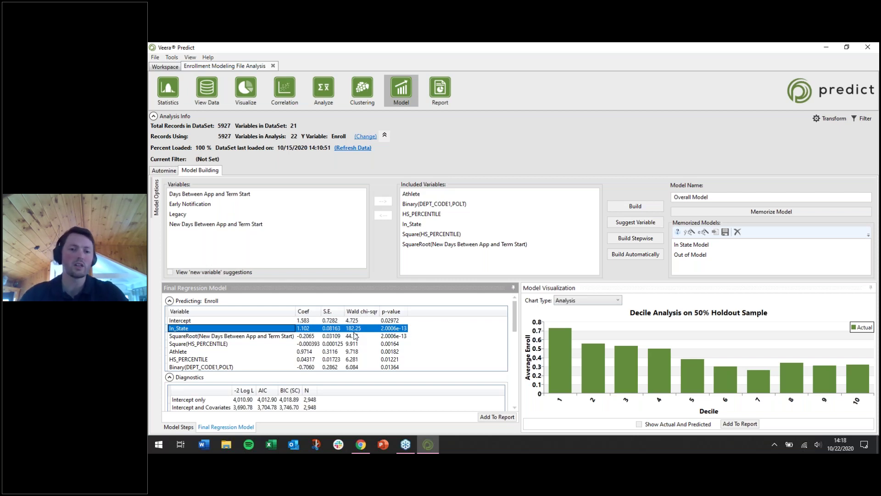
click(352, 367)
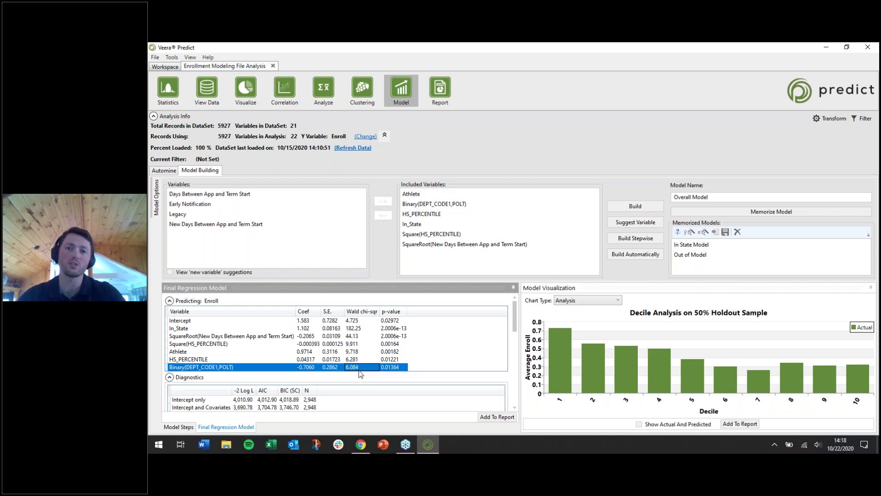
click(398, 329)
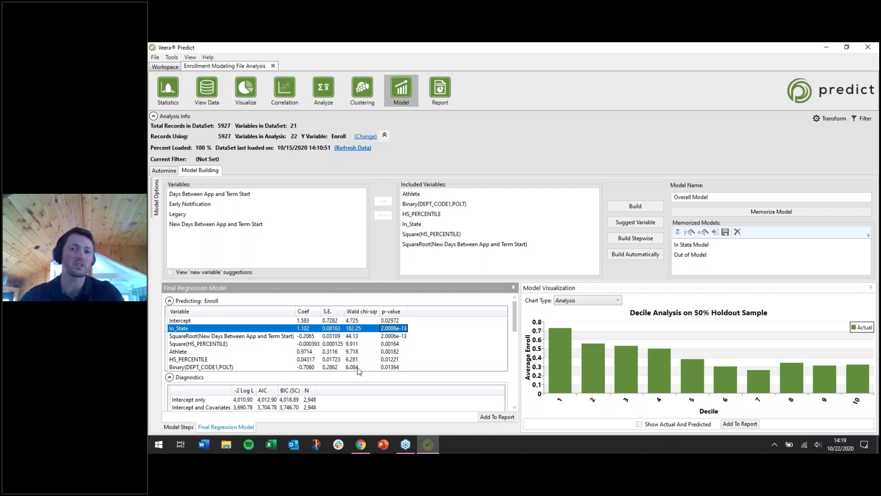
click(358, 367)
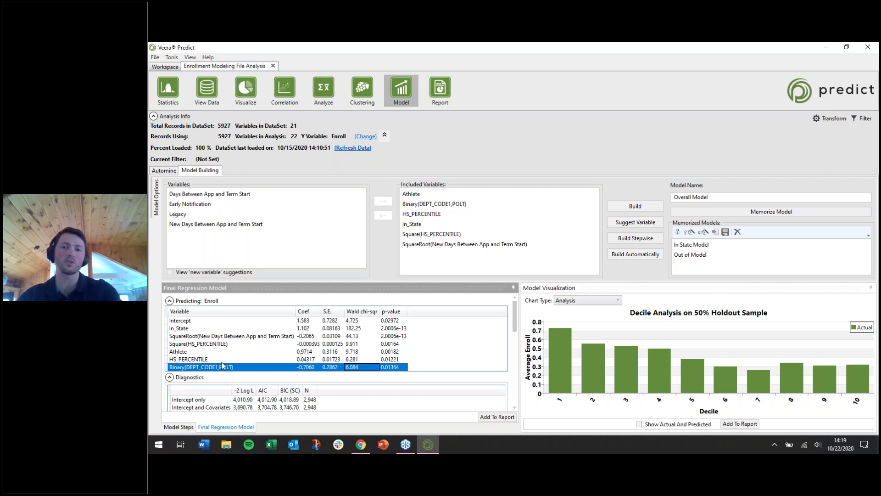
click(201, 328)
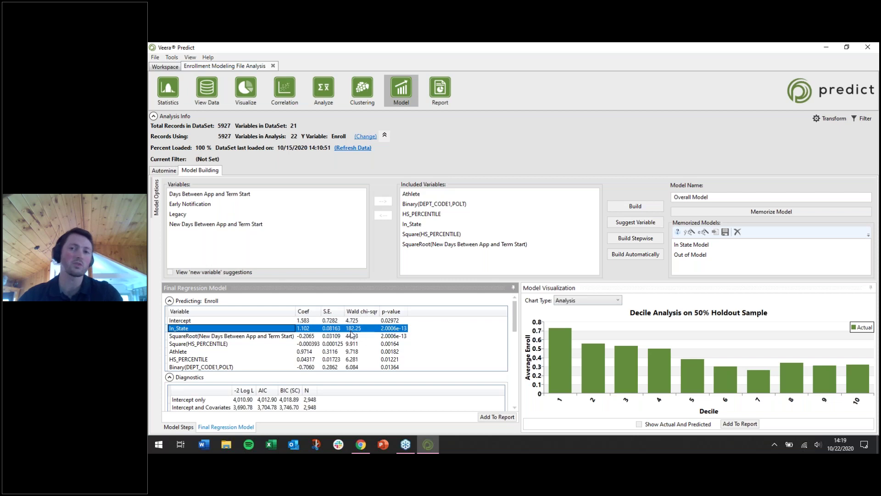
click(348, 360)
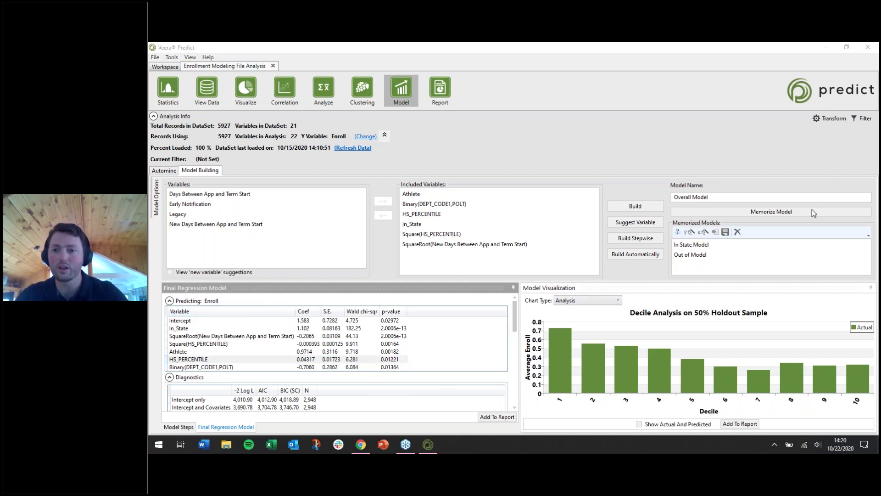
Mark the View 'new variable' suggestions option with a hand-drawn box and arrow, and clear the annotation
mouse_move(163, 250)
mouse_down()
mouse_move(232, 281)
mouse_move(280, 261)
mouse_move(166, 251)
mouse_up()
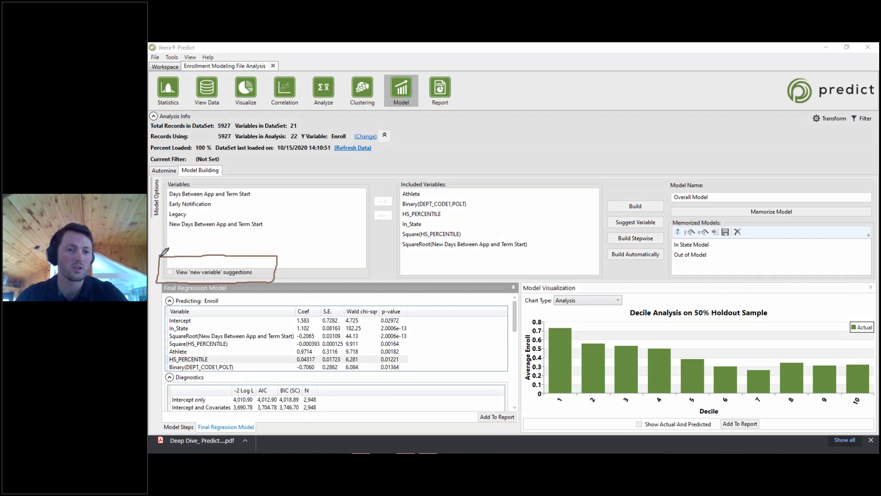
click(301, 234)
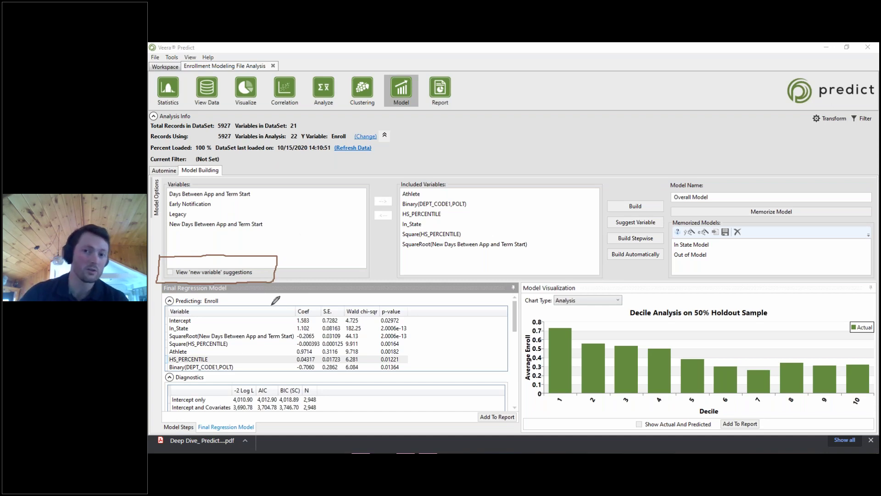
drag(290, 231, 273, 250)
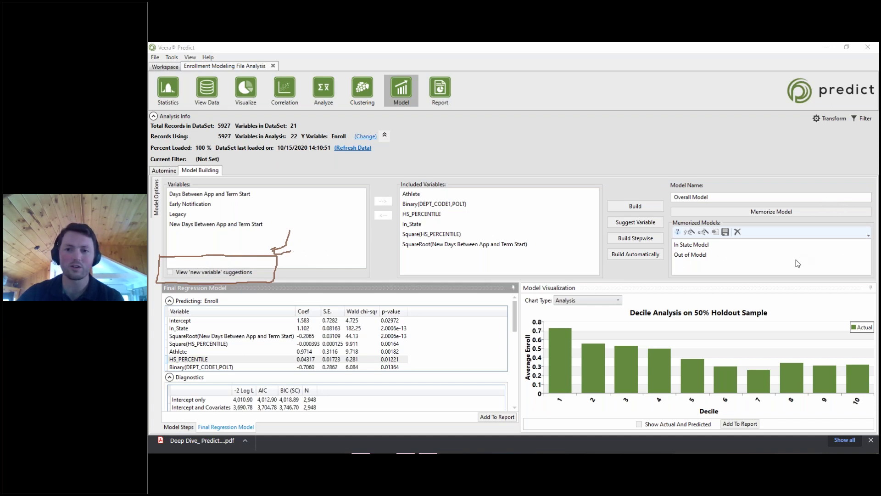
key(Escape)
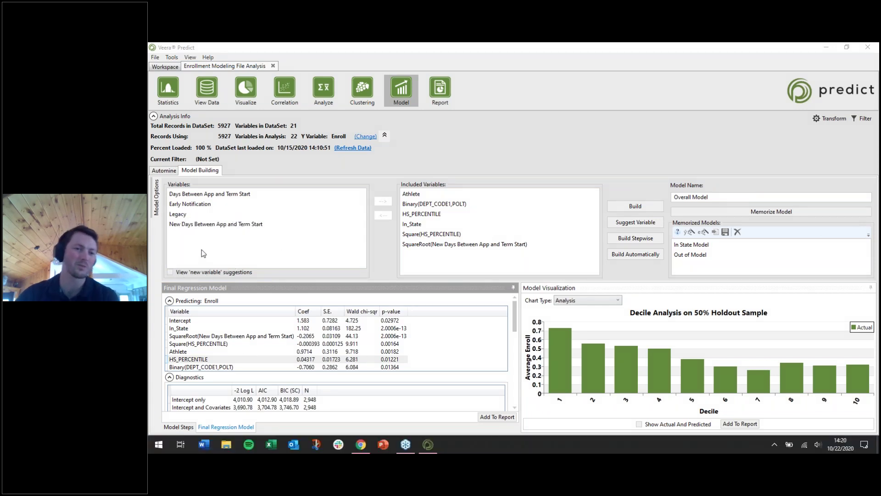
Turn on the view of 'new variable' suggestions for the model's available variables
click(191, 280)
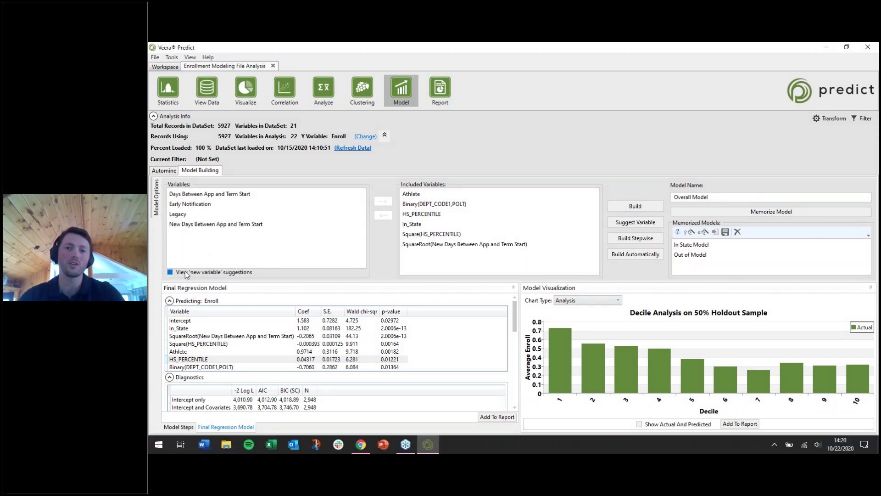
click(205, 193)
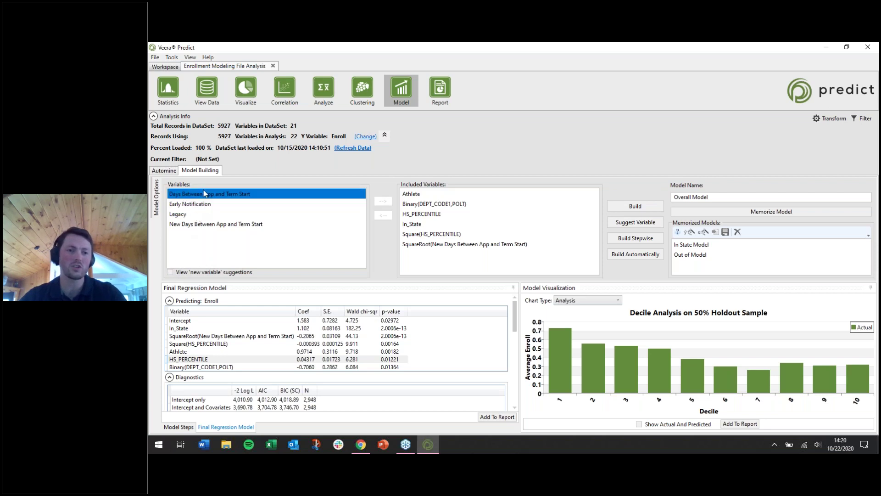
click(192, 214)
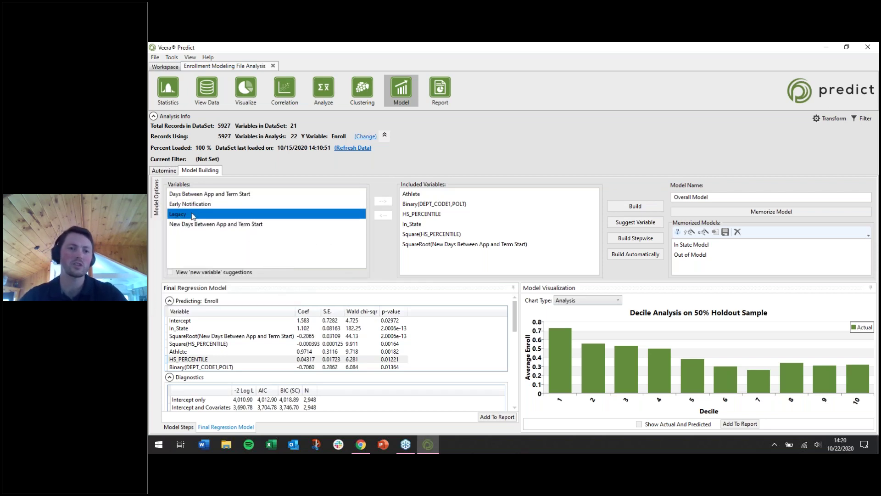
click(188, 260)
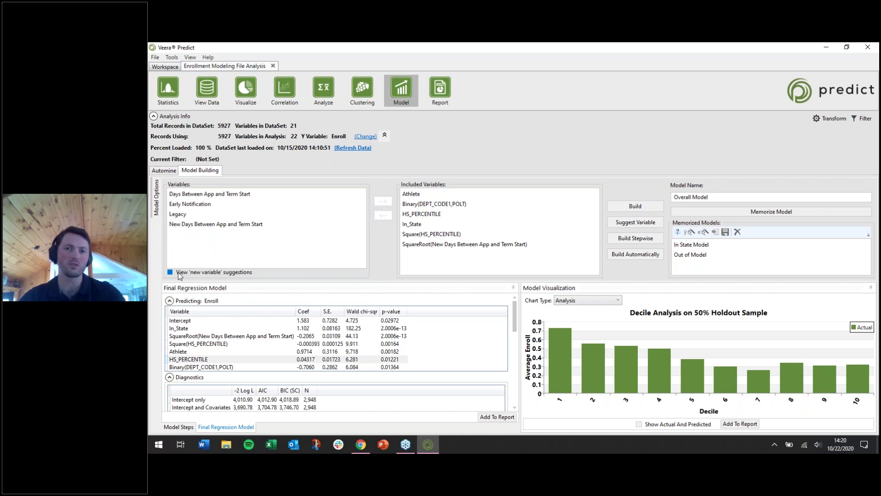
click(179, 273)
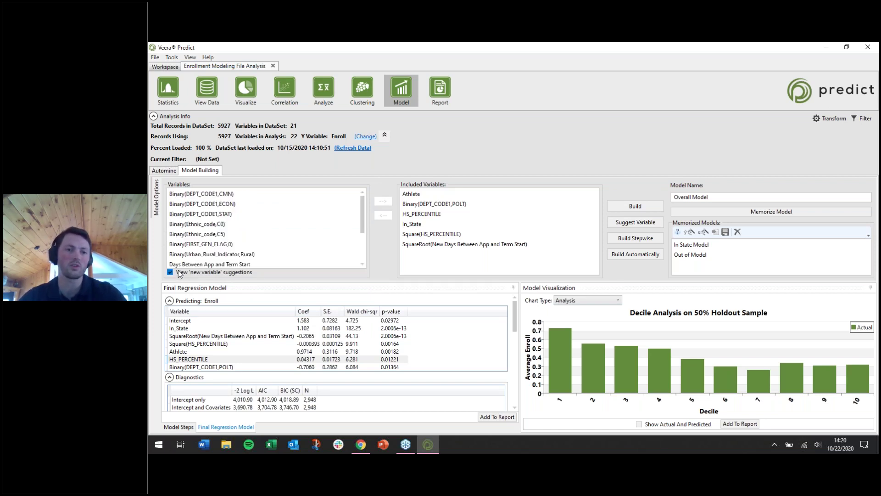
mouse_move(361, 229)
mouse_down()
mouse_move(359, 255)
mouse_move(366, 215)
mouse_up()
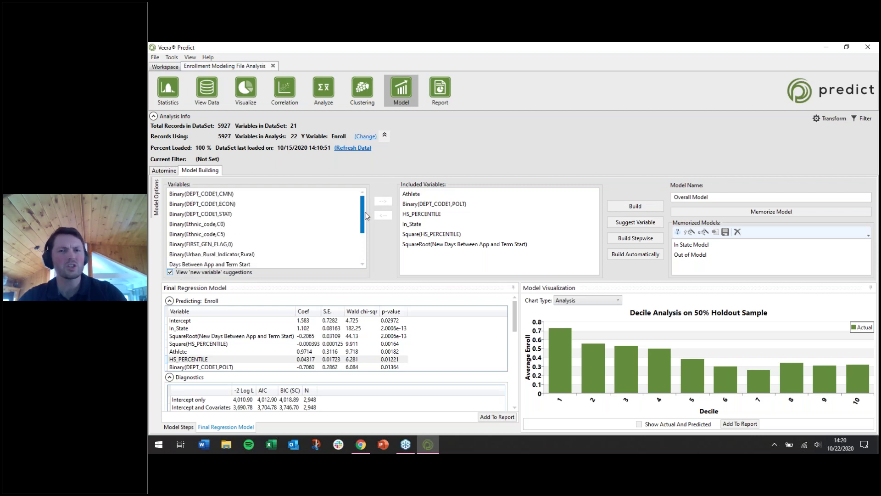
Examine the variable statistics of the suggested variables Binary(DEPT_CODE1,ECON) and Binary(DEPT_CODE1,CMN), including their relation to Enroll
click(224, 204)
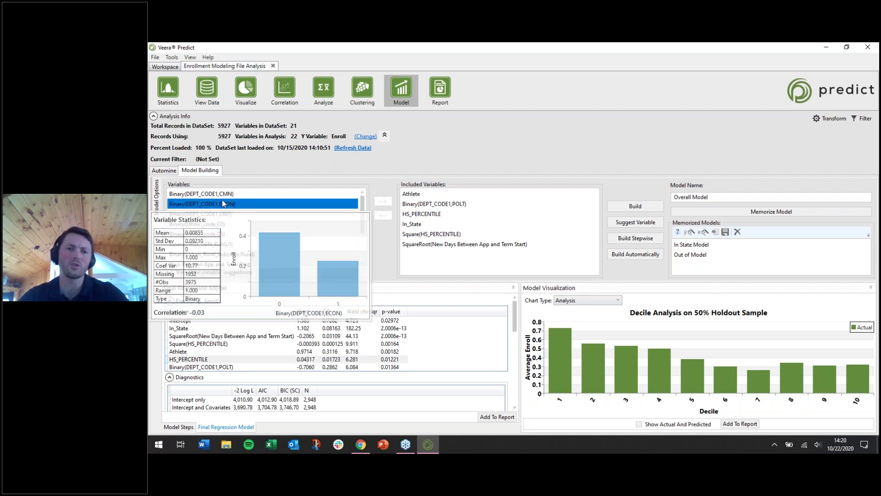
click(224, 194)
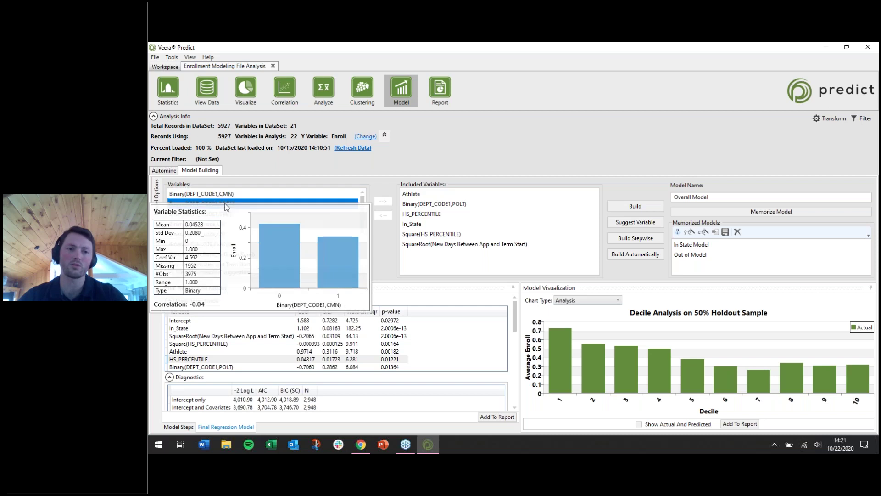
click(229, 207)
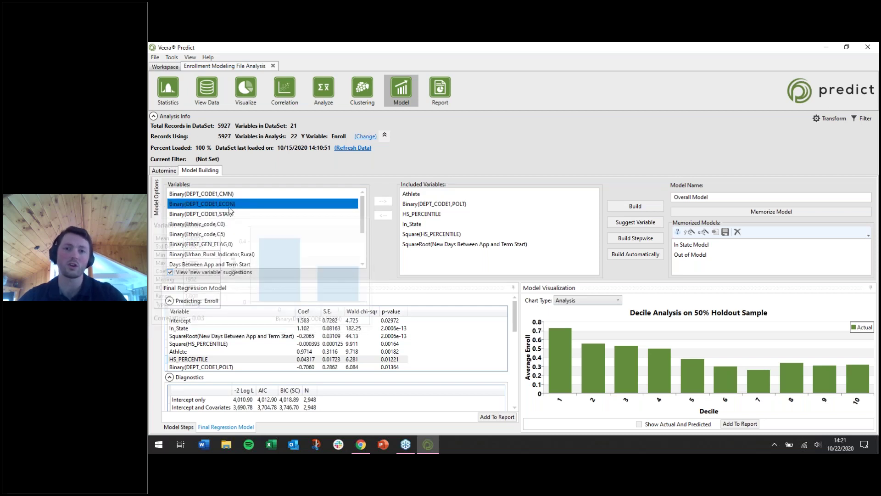
mouse_move(229, 210)
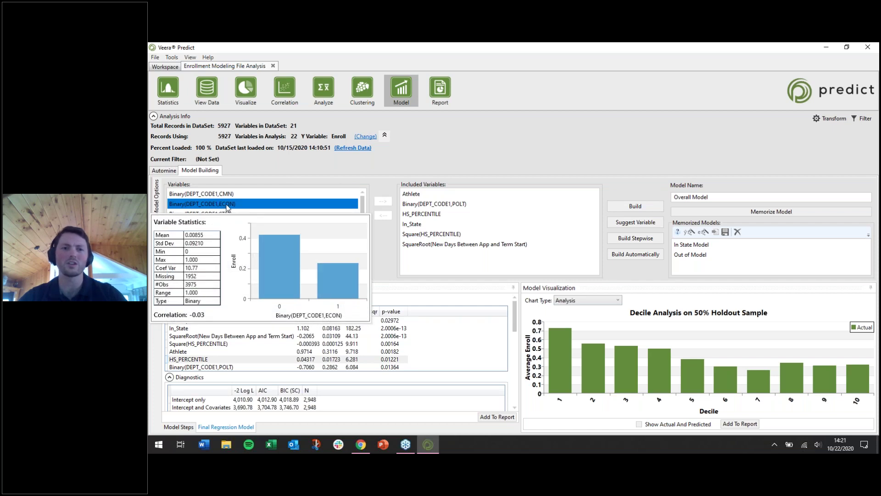
click(256, 247)
drag(256, 249, 211, 269)
click(170, 273)
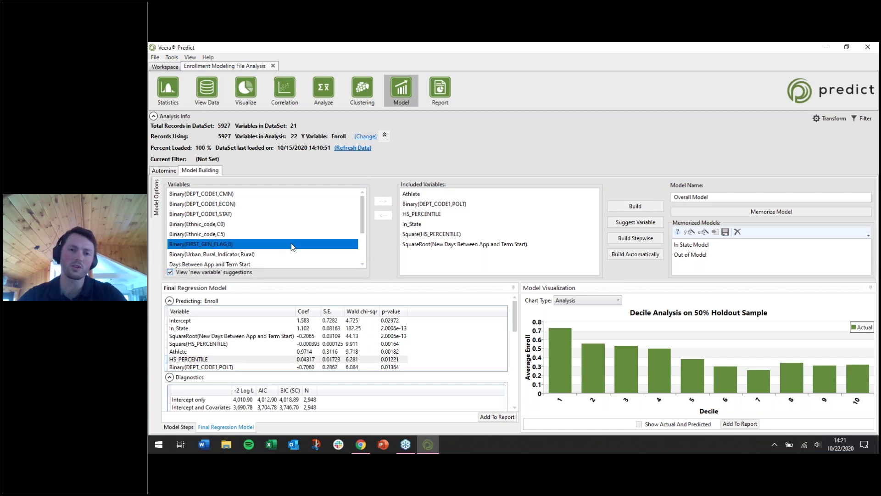
Look through the remaining suggested variables, including Binary(FIRST_GEN_FLAG,0) and Binary(Urban_Rural_Indicator,Rural)
drag(362, 217, 351, 258)
click(276, 194)
click(213, 234)
click(351, 255)
click(351, 243)
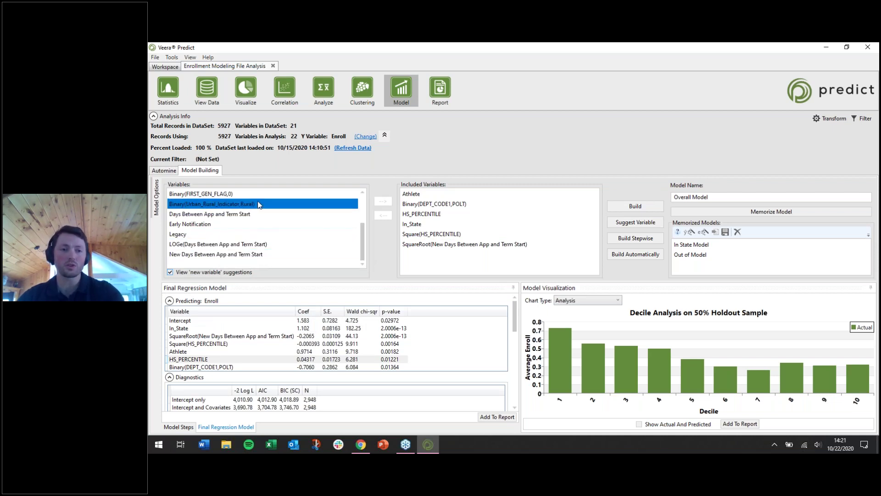
mouse_move(475, 215)
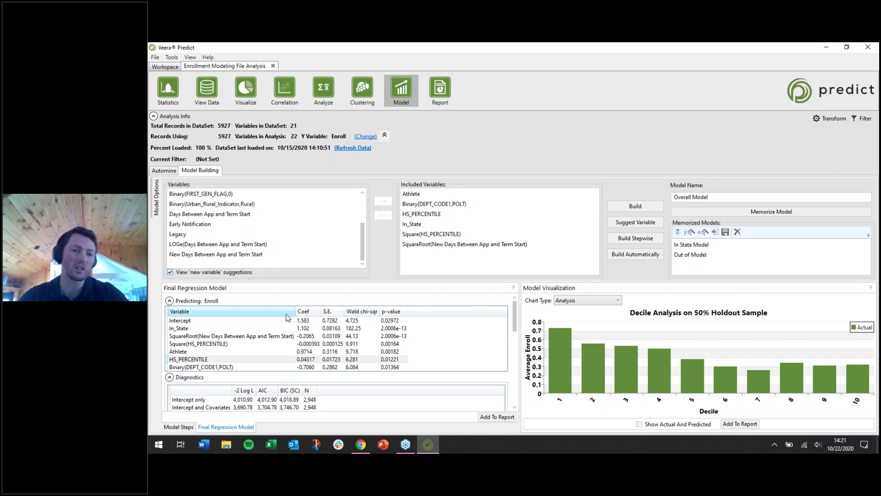
Add Binary(FIRST_GEN_FLAG,0) to the included variables and build the overall model with it
click(202, 194)
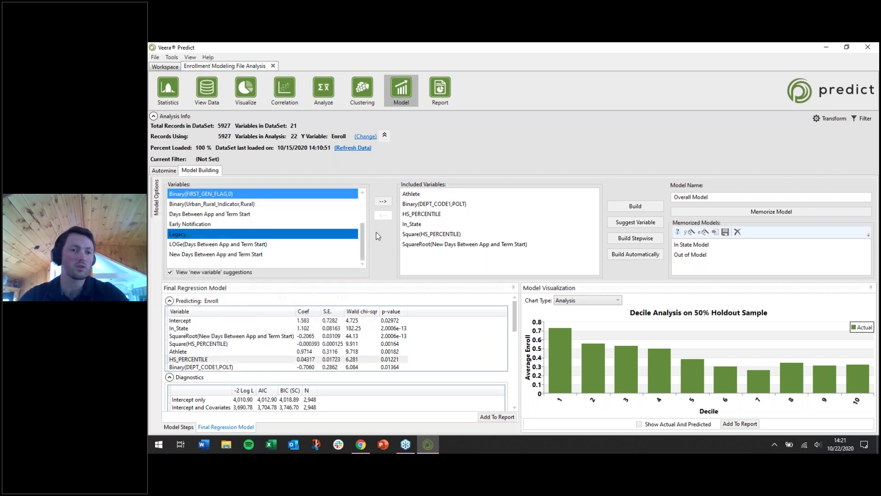
click(380, 199)
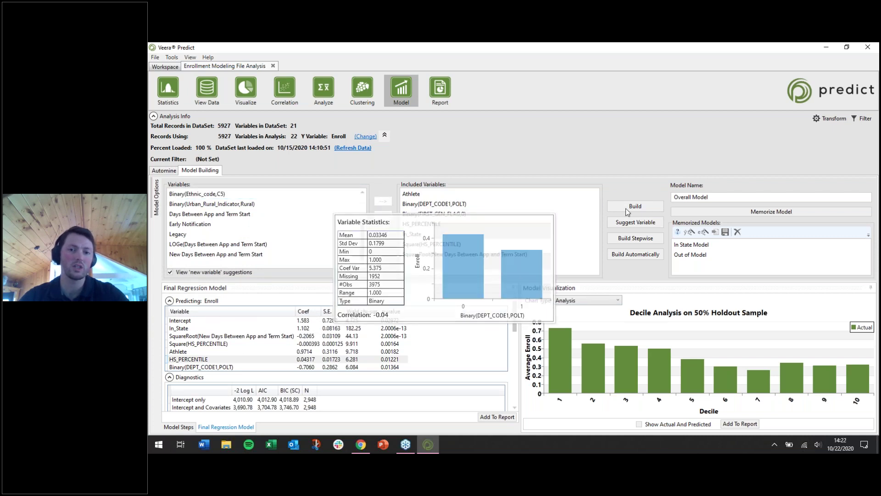
click(642, 211)
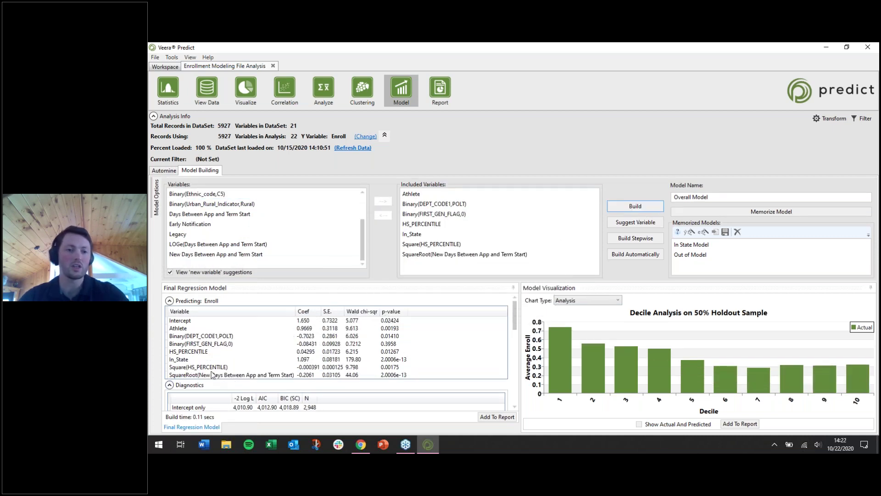
Examine the coefficient, Wald chi-square and p-value of Binary(FIRST_GEN_FLAG,0) in the final regression model
click(197, 345)
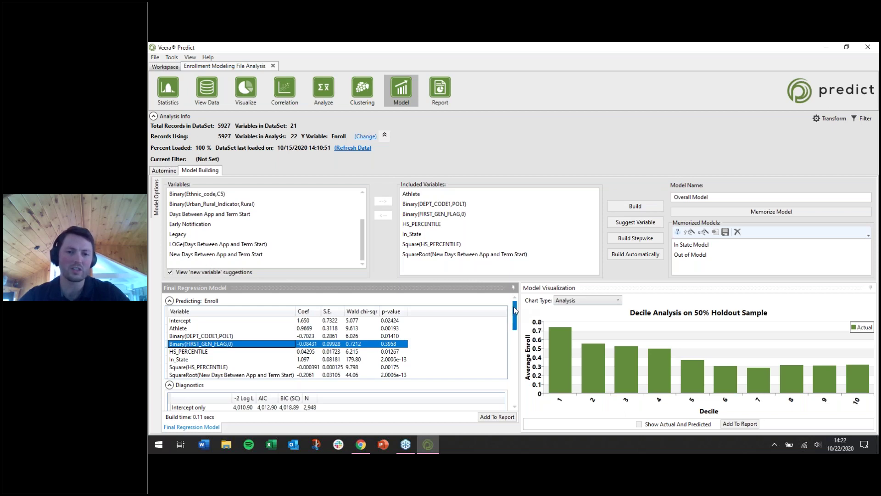
scroll(515, 310, down, 1)
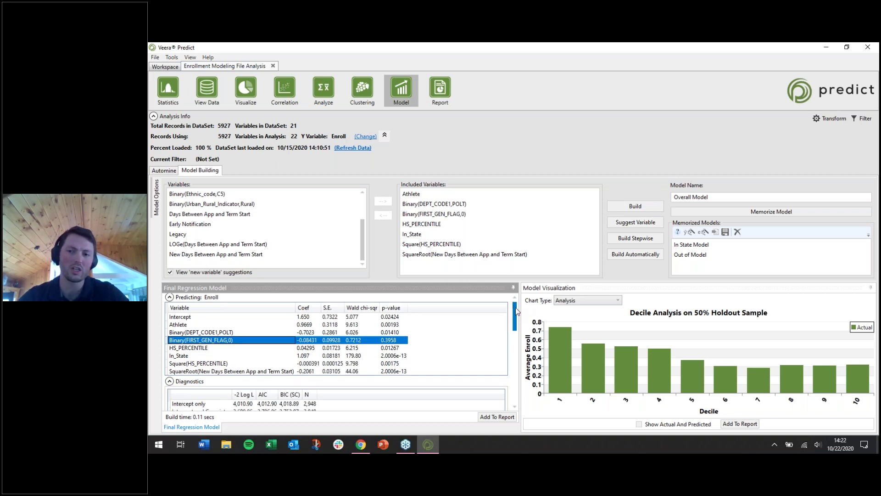
scroll(515, 311, up, 1)
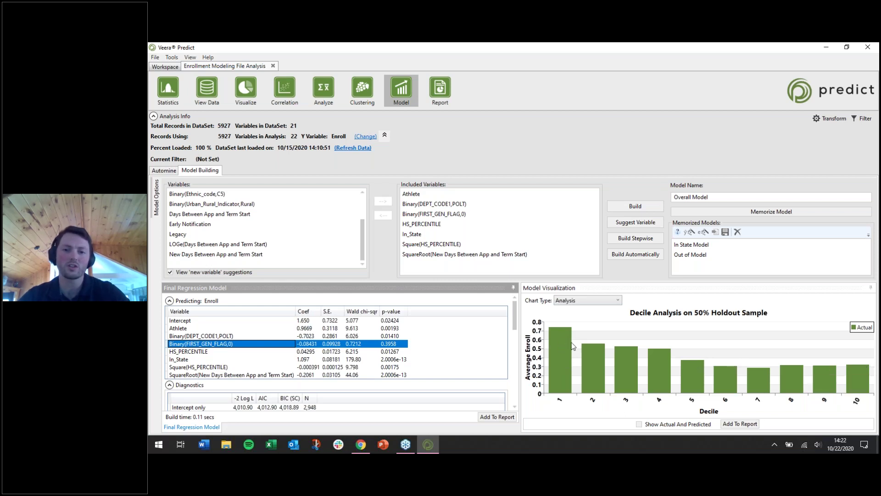
Switch to the Predict Bootcamp slides in Chrome and show the Decile Analysis flowchart on slide 15
mouse_move(563, 340)
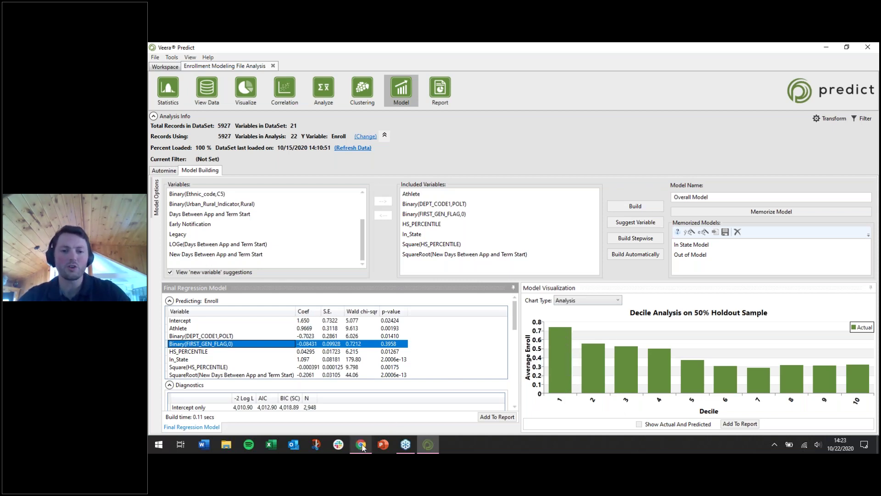
mouse_move(363, 446)
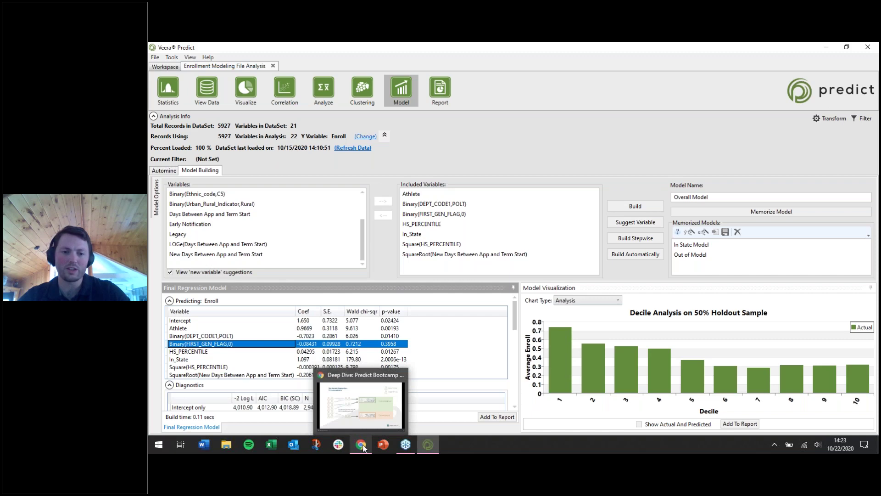
click(363, 446)
key(Right)
key(Right)
key(Right)
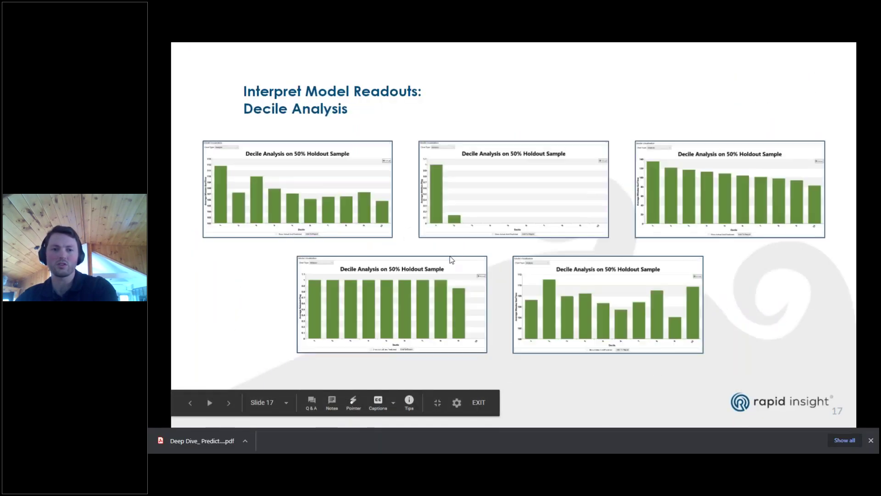
key(Left)
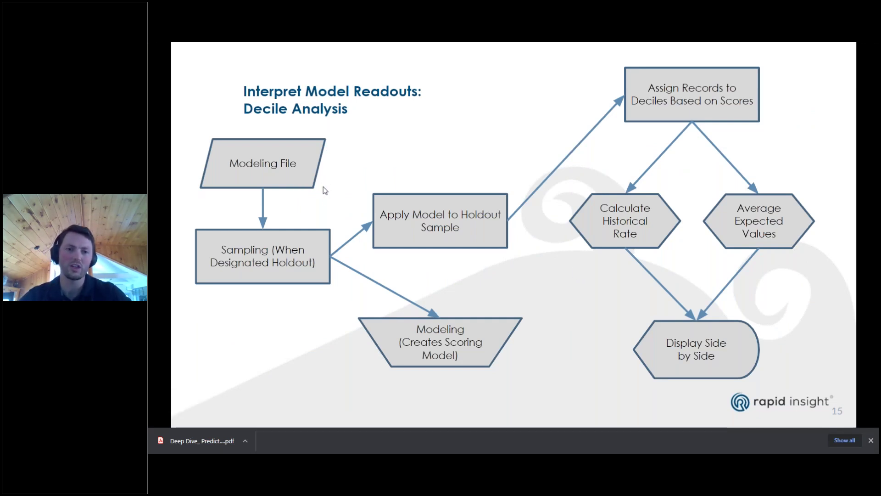
Switch back to Veera Predict, briefly show predicted beside actual values in the decile analysis, and compare the first deciles' average Enroll
key(alt+Tab)
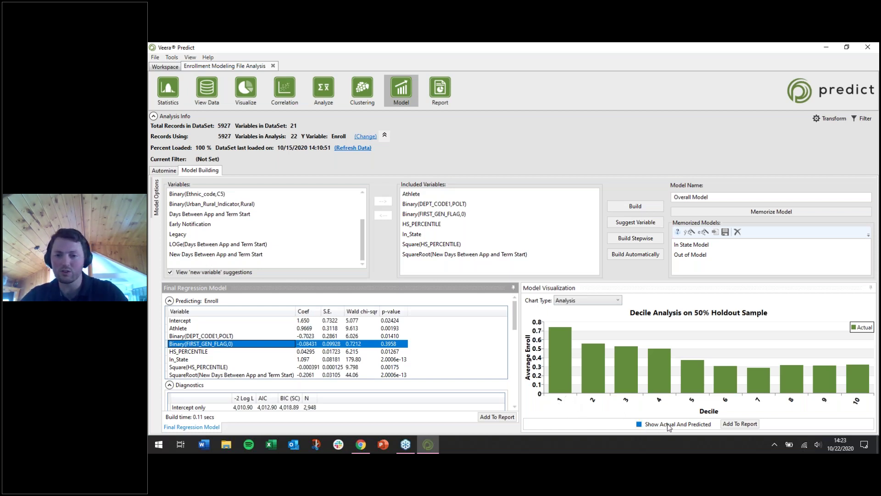
click(640, 425)
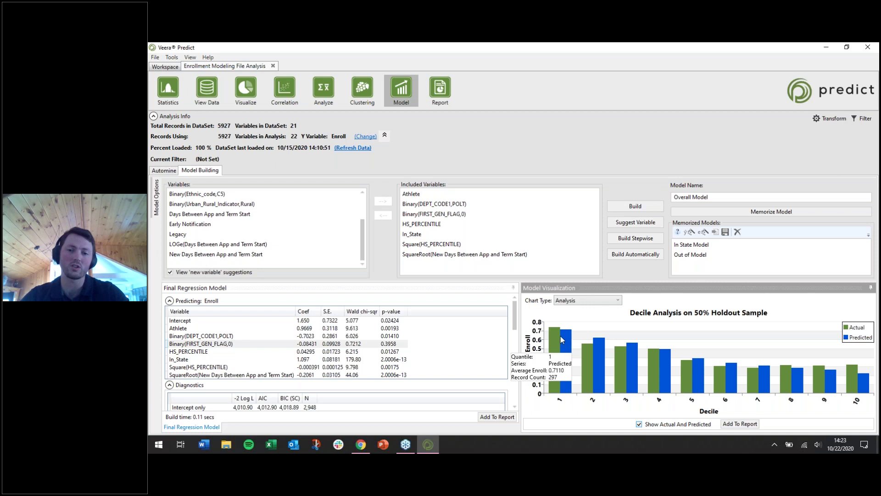
click(639, 425)
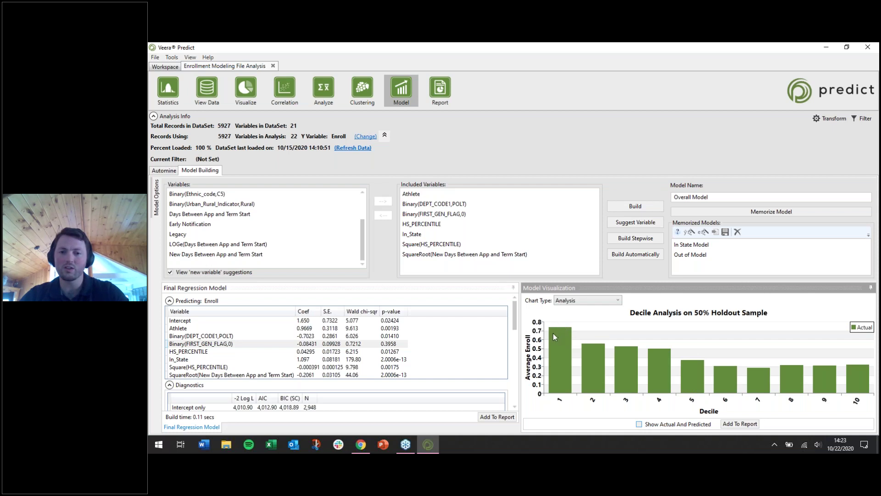
mouse_move(553, 334)
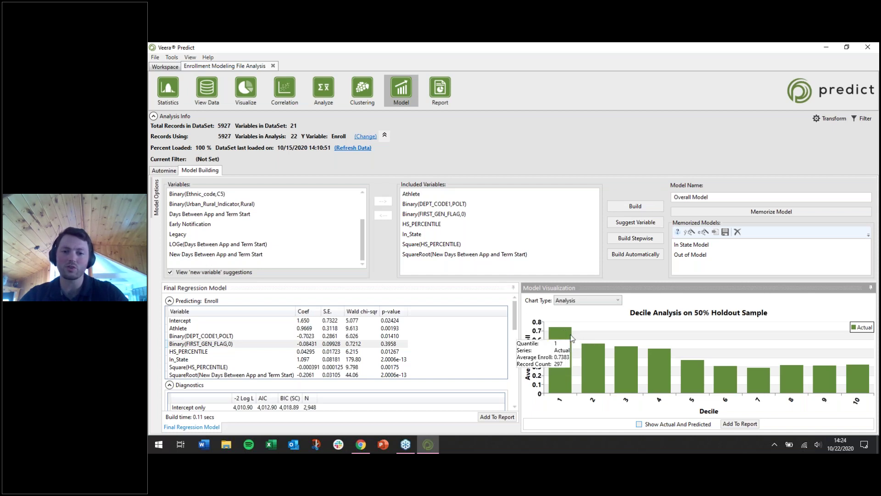
mouse_move(598, 350)
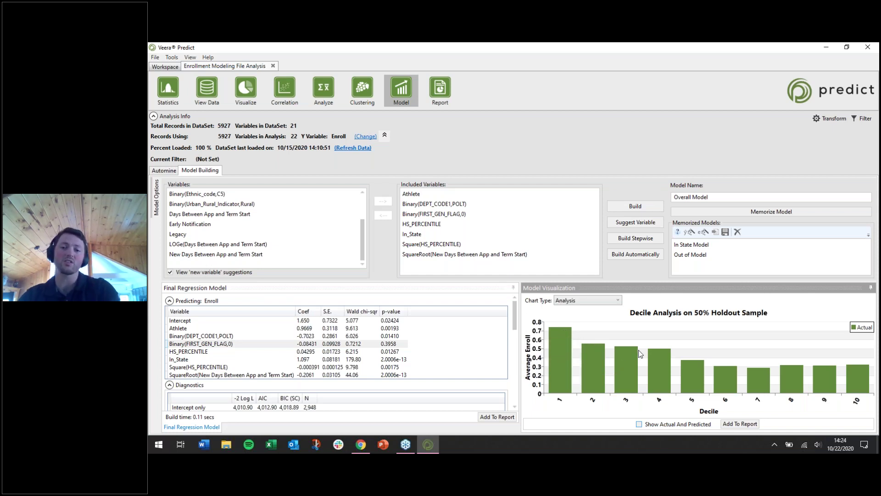
mouse_move(626, 353)
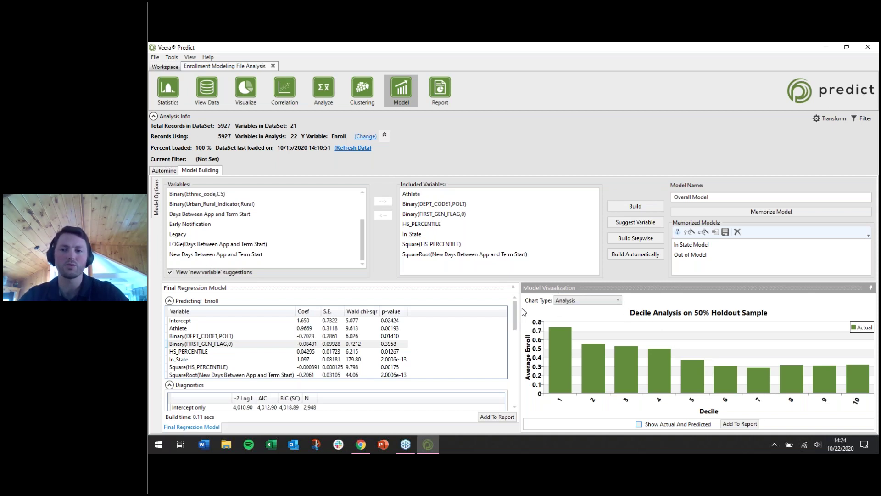
Rebuild the overall model automatically in place of the one that includes Binary(FIRST_GEN_FLAG,0)
click(375, 344)
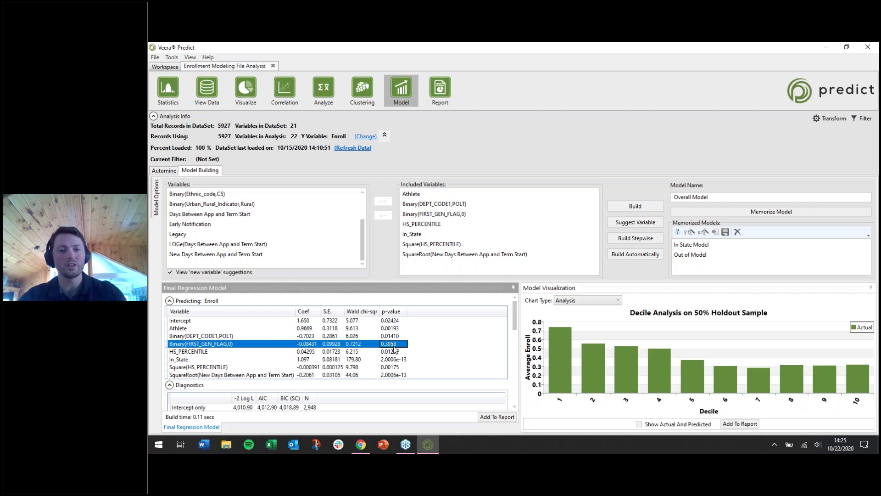
click(631, 255)
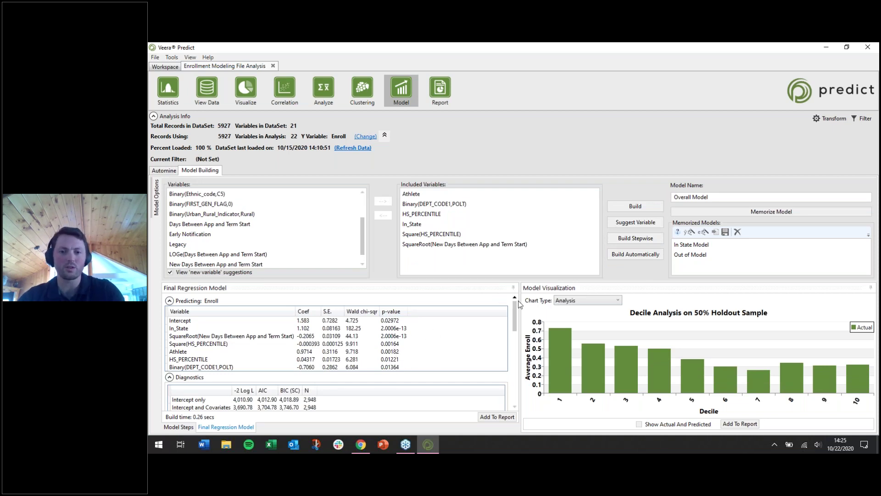
Compare the coefficients of In_State and SquareRoot(New Days Between App and Term Start) in the rebuilt regression model
drag(515, 311, 516, 309)
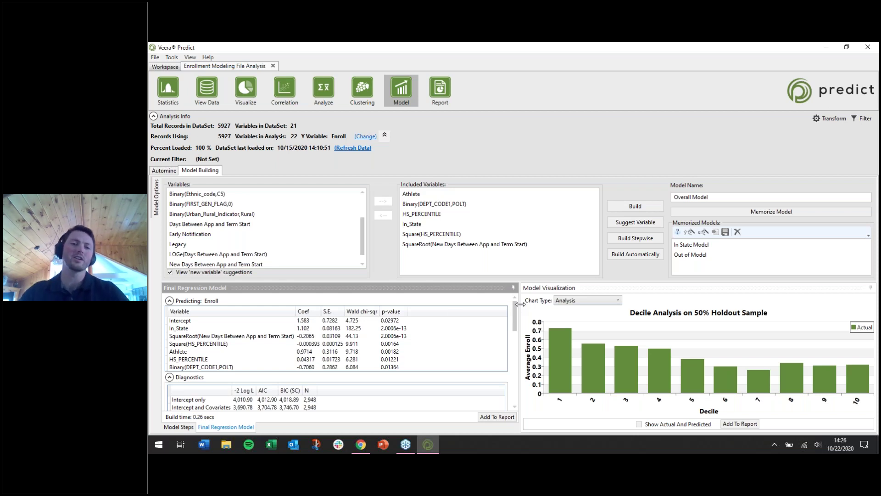
click(305, 329)
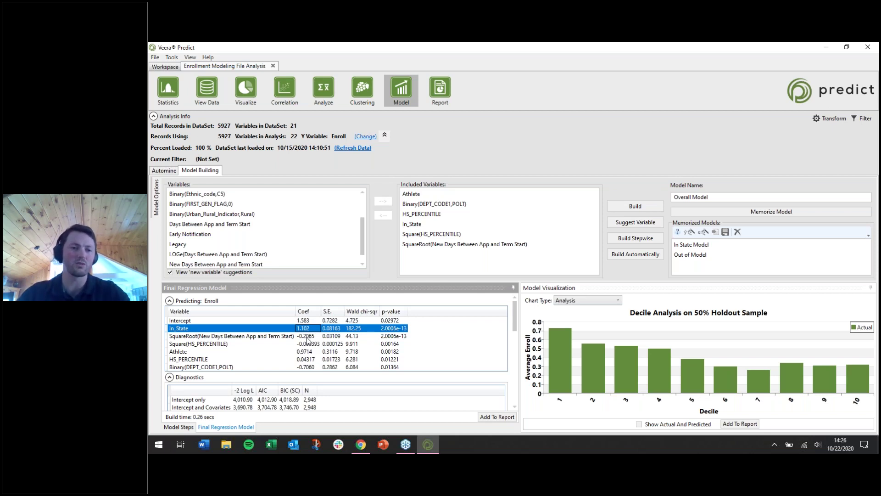
click(307, 338)
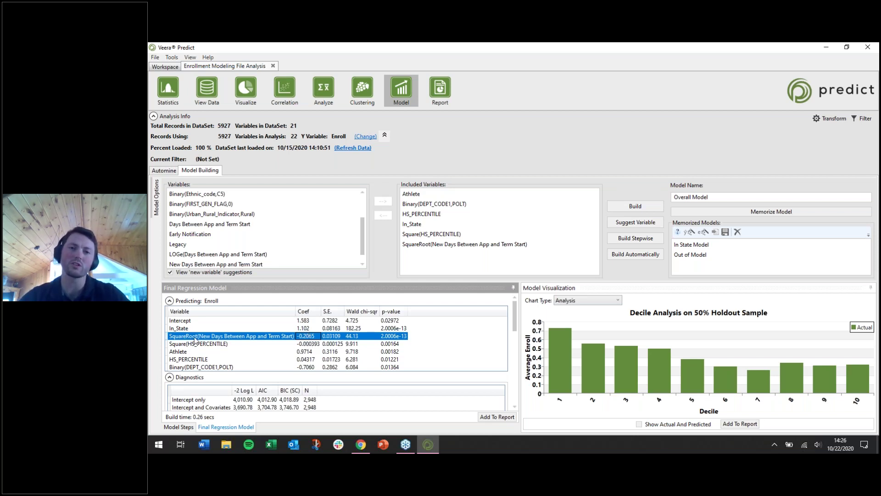
click(183, 329)
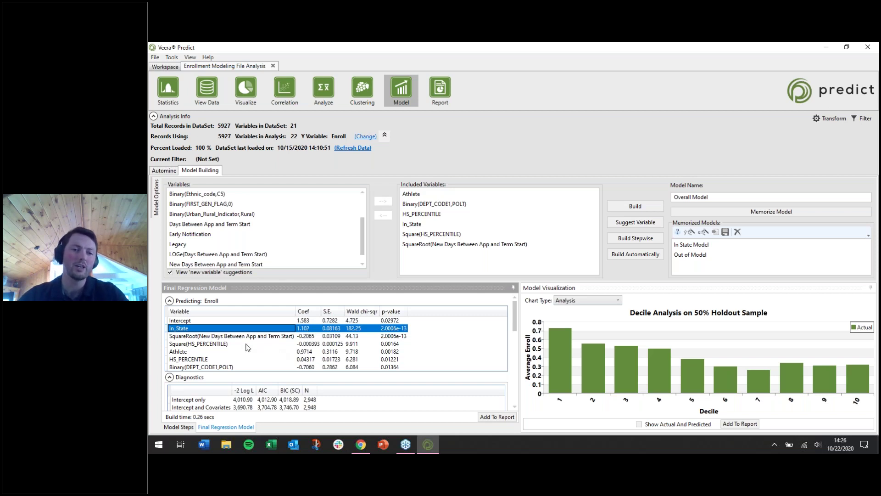
click(212, 339)
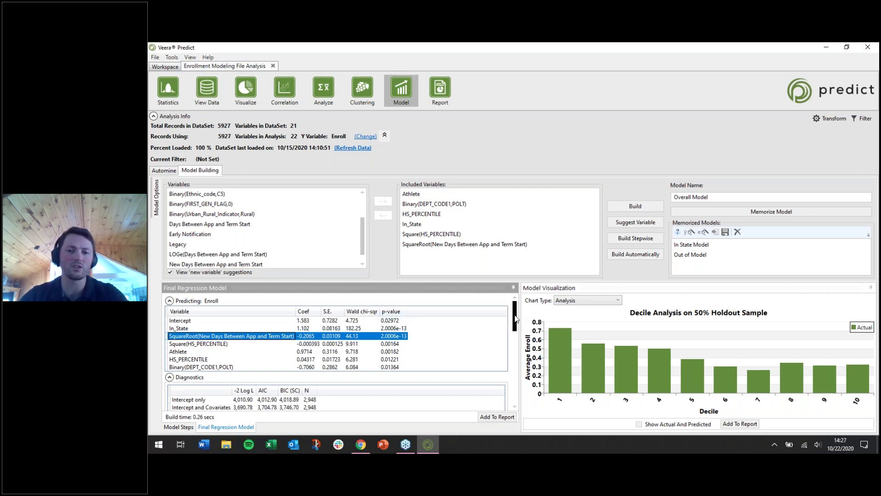
Examine the percentage model contributions of Square(HS_PERCENTILE) and HS_PERCENTILE, and check the coefficient of Square(HS_PERCENTILE)
drag(515, 318, 518, 395)
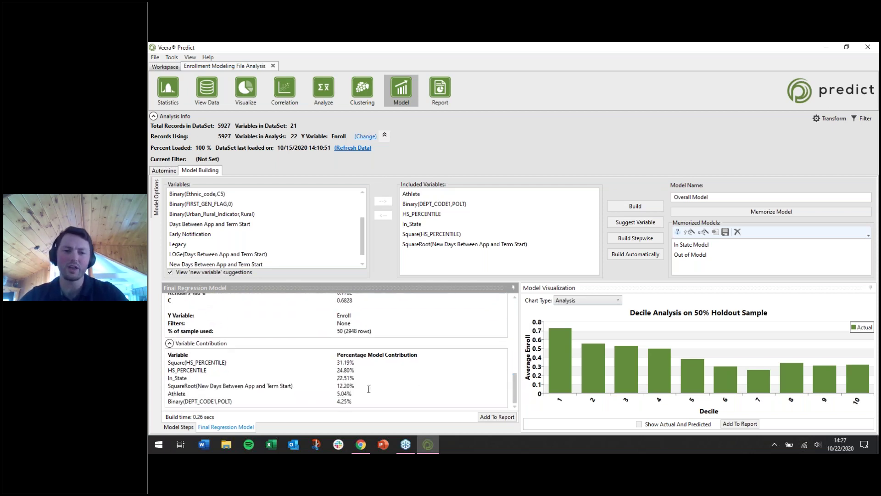
click(417, 354)
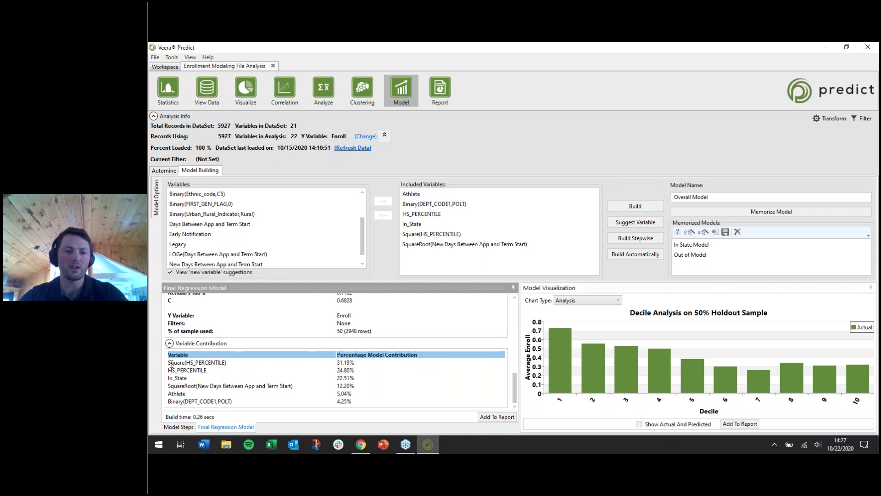
drag(171, 362, 232, 361)
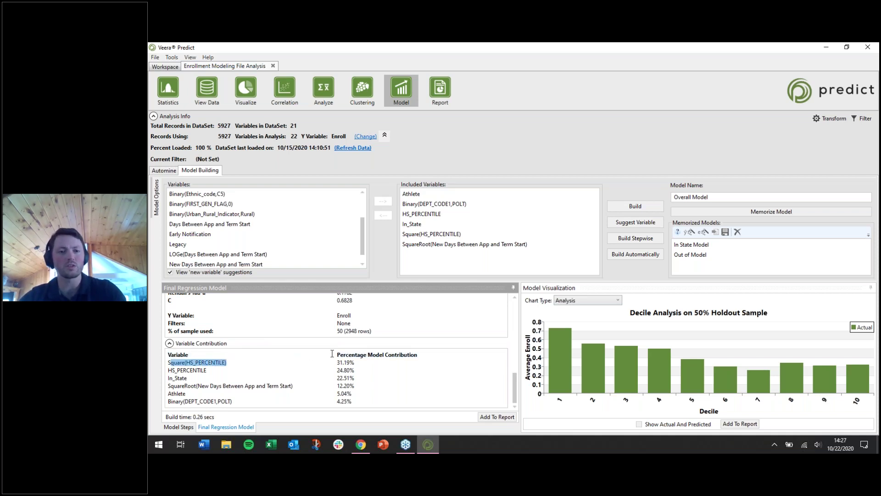
triple_click(316, 364)
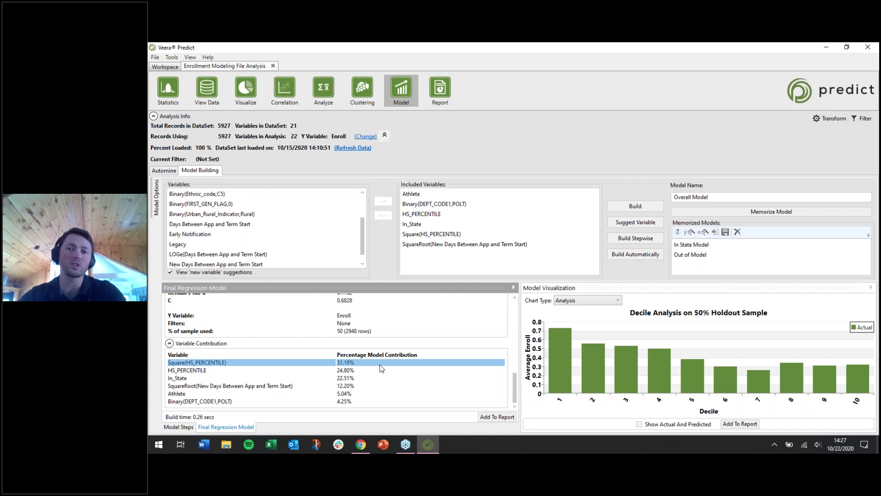
triple_click(359, 372)
drag(359, 372, 202, 367)
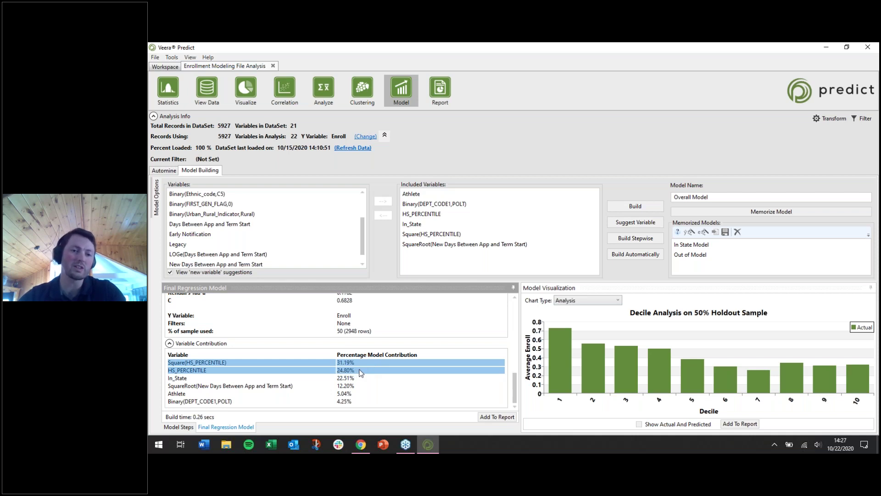
scroll(218, 343, up, 10)
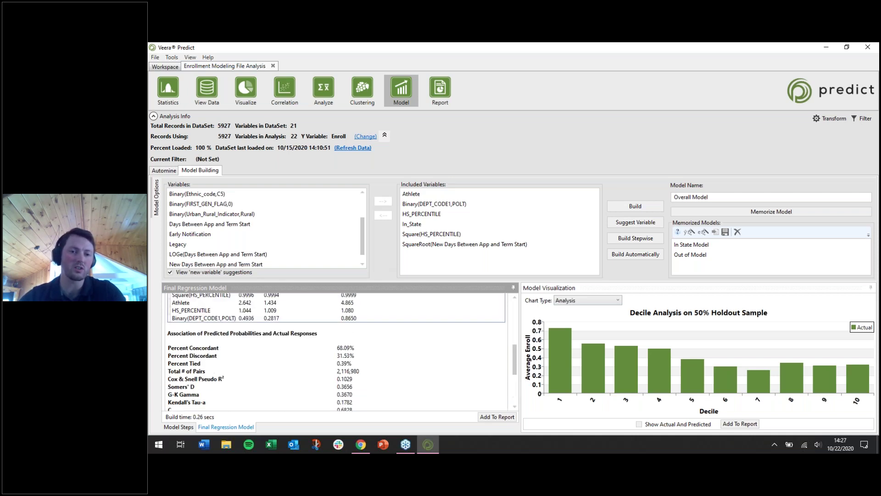
click(219, 344)
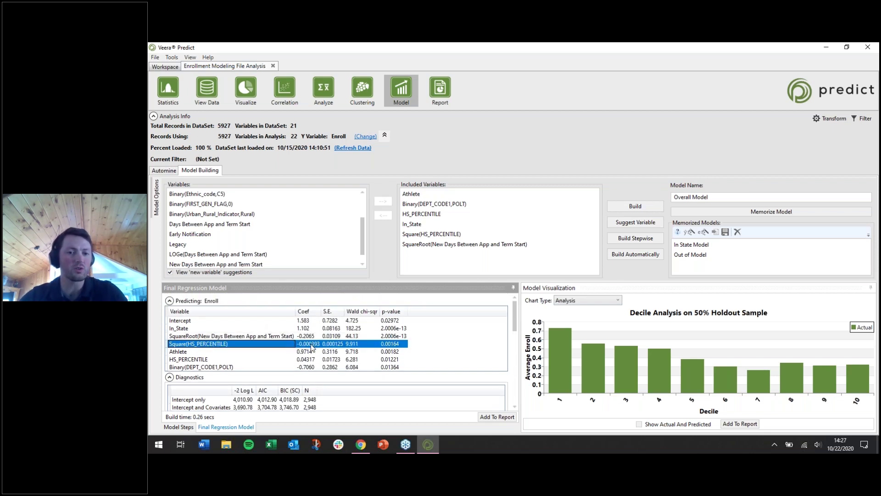
Compare the percentage model contributions of In_State, SquareRoot(New Days Between App and Term Start) and Binary(DEPT_CODE1,POLT)
scroll(316, 347, down, 10)
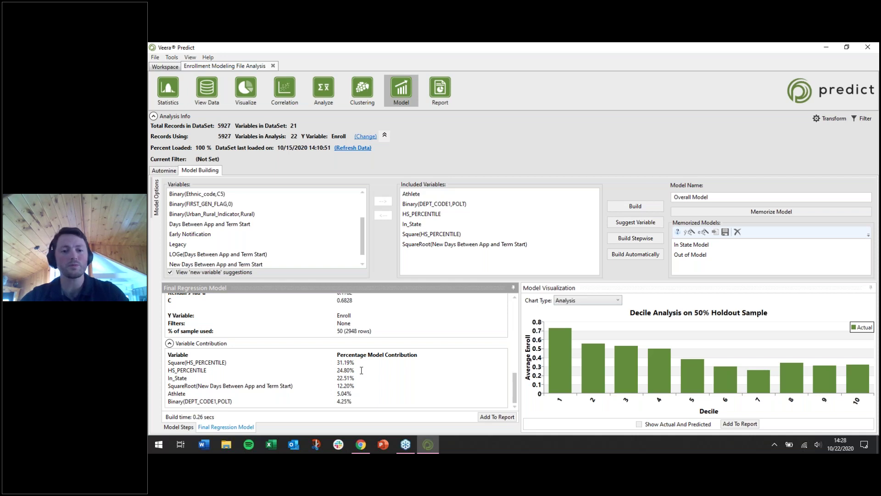
drag(261, 383, 369, 376)
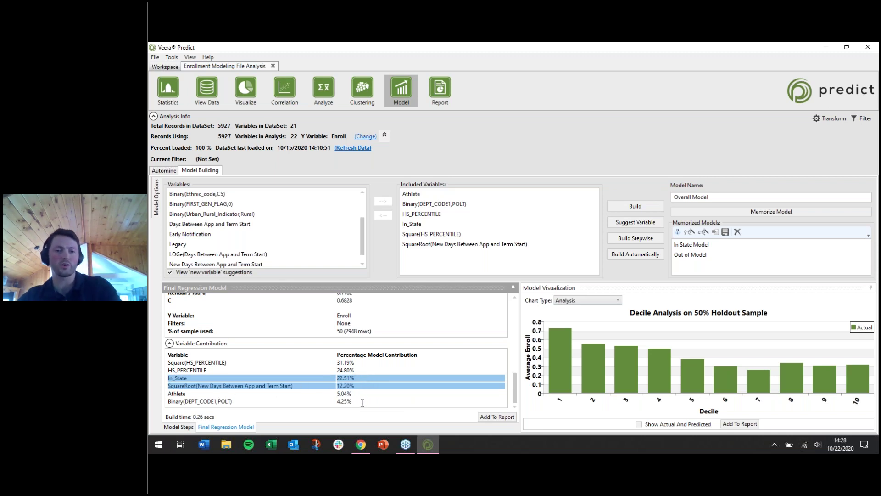
drag(357, 400, 304, 405)
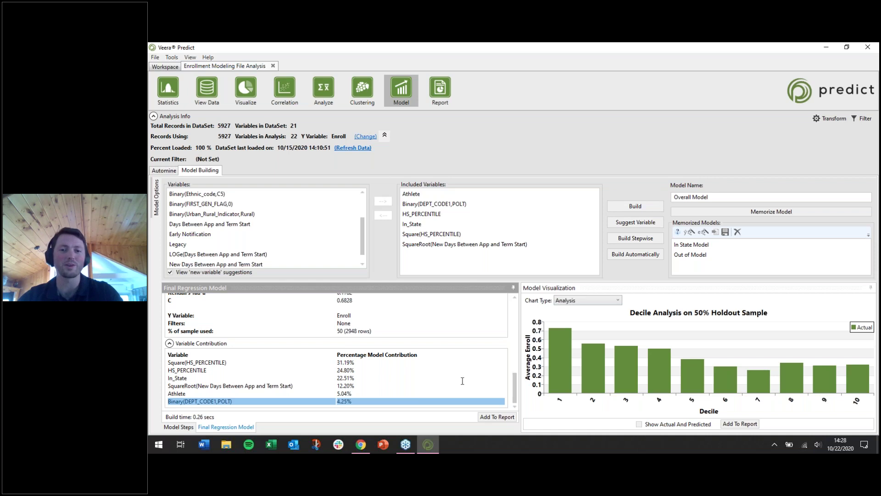
Return to the association statistics of the final regression model and examine Percent Concordant and Total # of Pairs
mouse_move(518, 387)
mouse_down()
mouse_move(523, 311)
mouse_move(509, 388)
mouse_up()
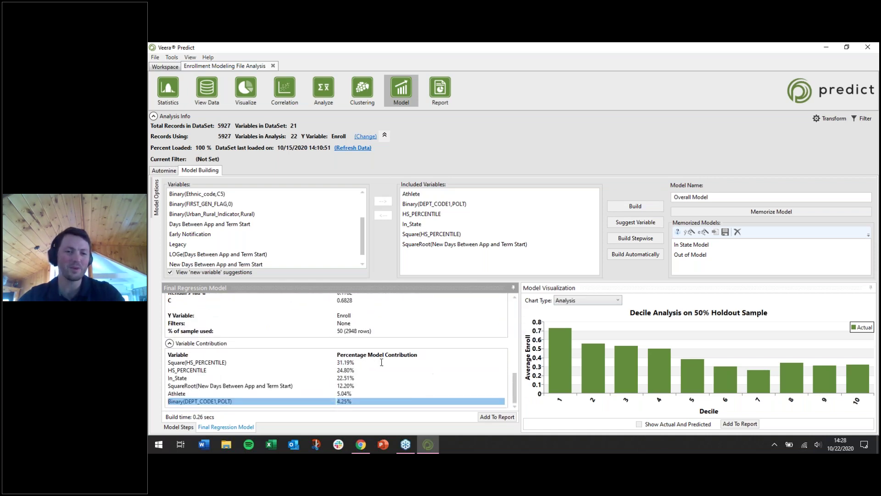
click(418, 358)
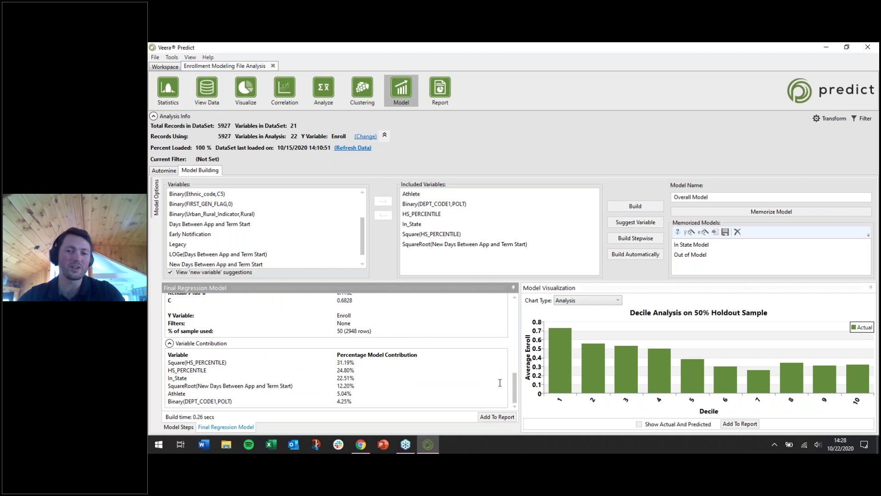
mouse_move(514, 386)
mouse_down()
mouse_move(521, 361)
mouse_move(520, 370)
mouse_up()
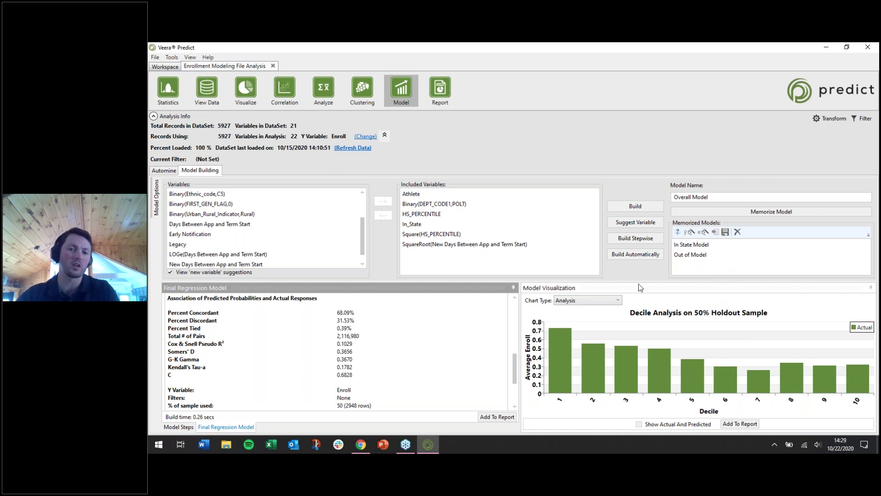
drag(189, 313, 290, 314)
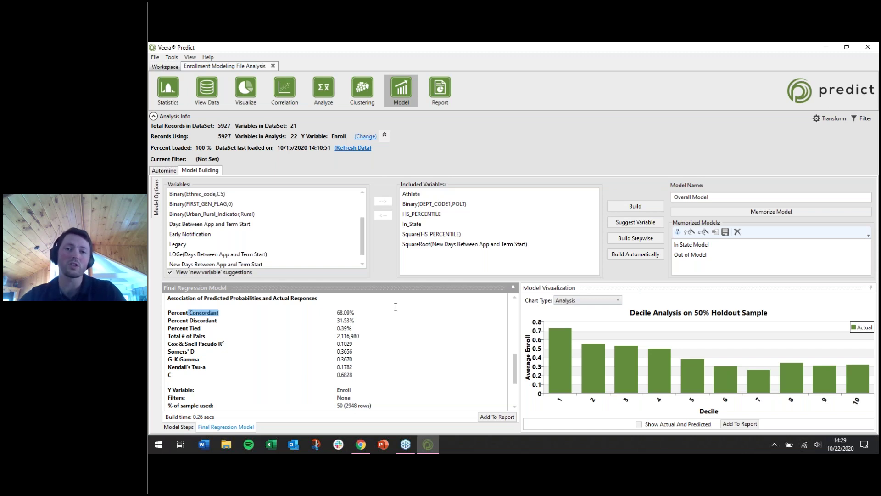
triple_click(360, 313)
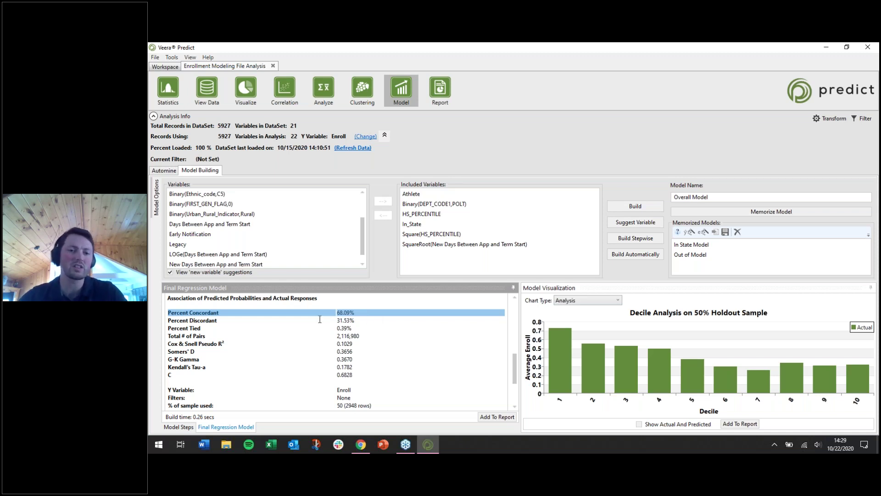
click(342, 336)
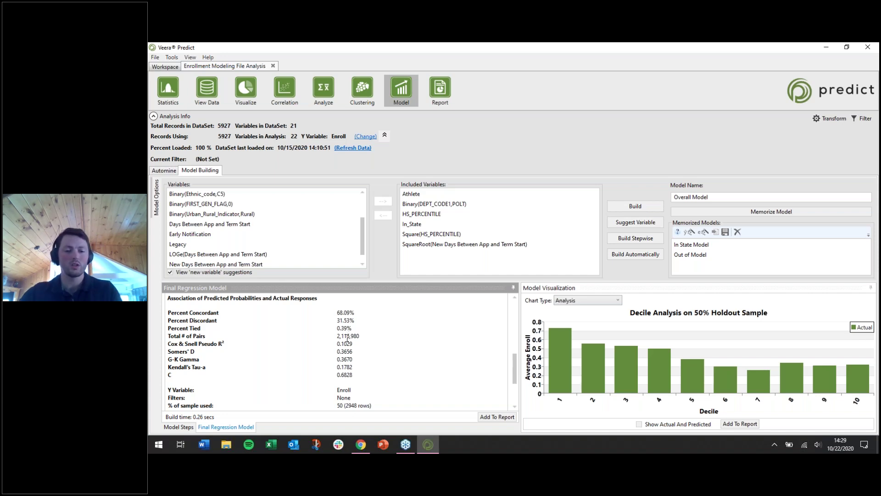
Switch to the Chrome presentation, advance to the % Concordance slide to review it, and return to Veera Predict
click(356, 444)
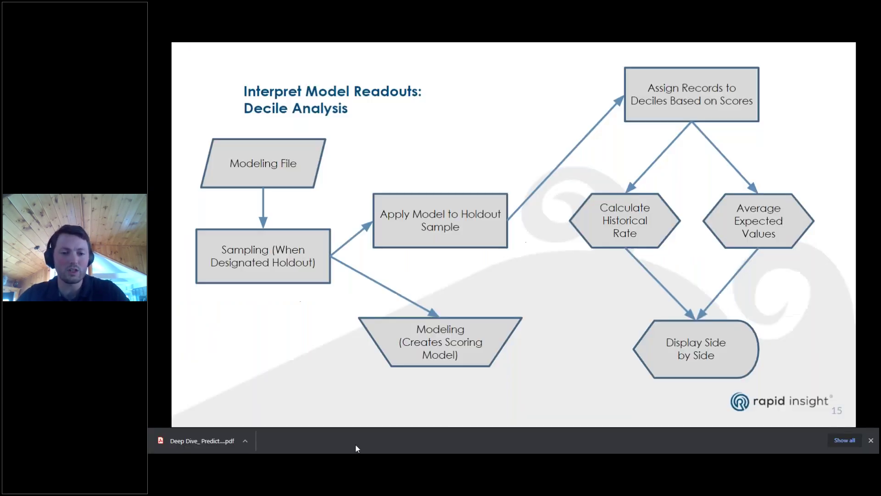
click(516, 311)
click(518, 311)
click(518, 311)
click(517, 311)
click(518, 311)
click(518, 311)
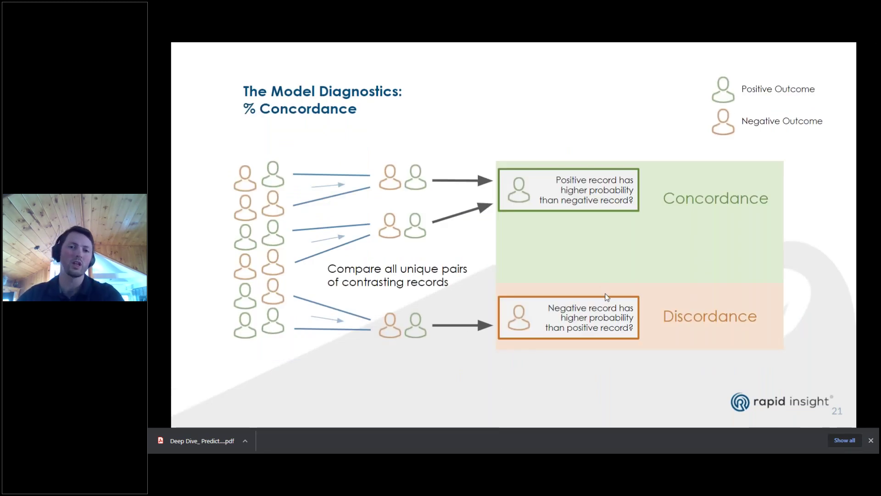
key(alt+Tab)
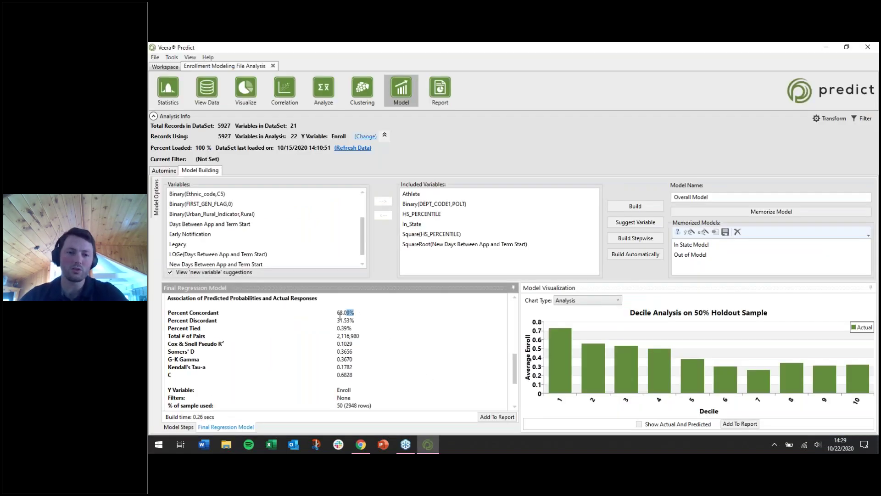
Memorize the current regression model under the name Overall Model
click(340, 316)
click(720, 197)
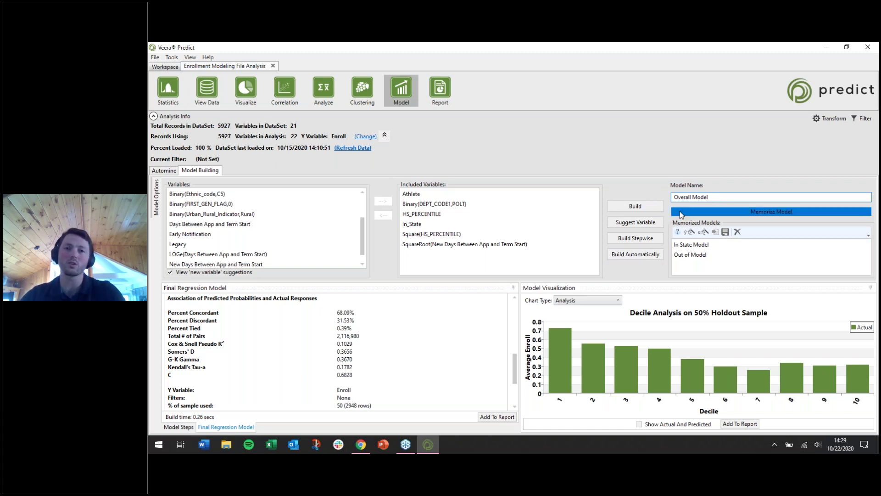
click(695, 212)
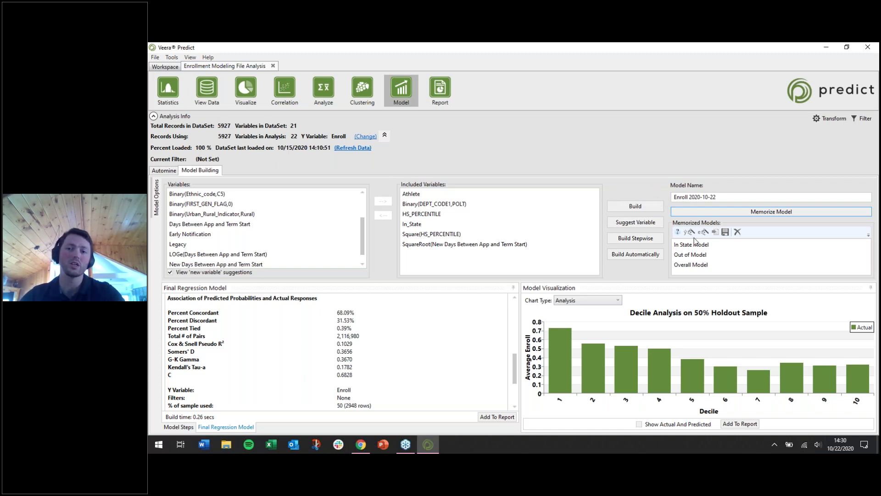
Load the memorized Out of Model and then the Overall Model to compare their variables and diagnostics
click(684, 244)
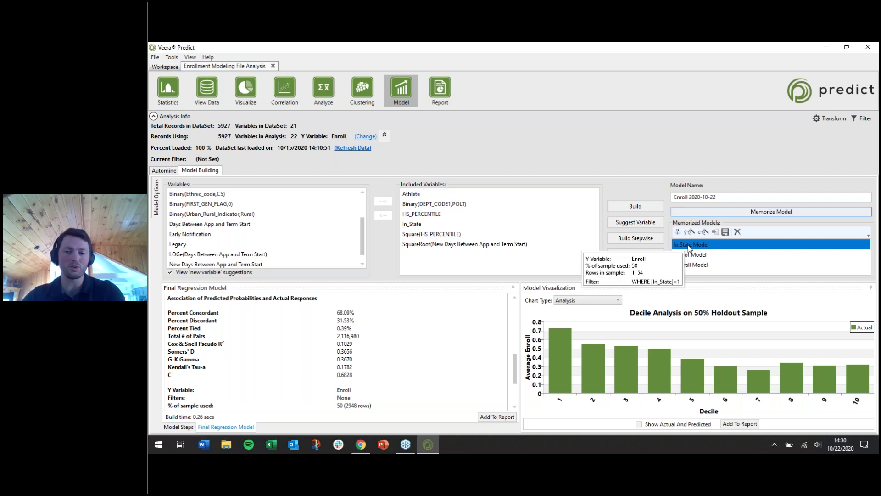
click(690, 255)
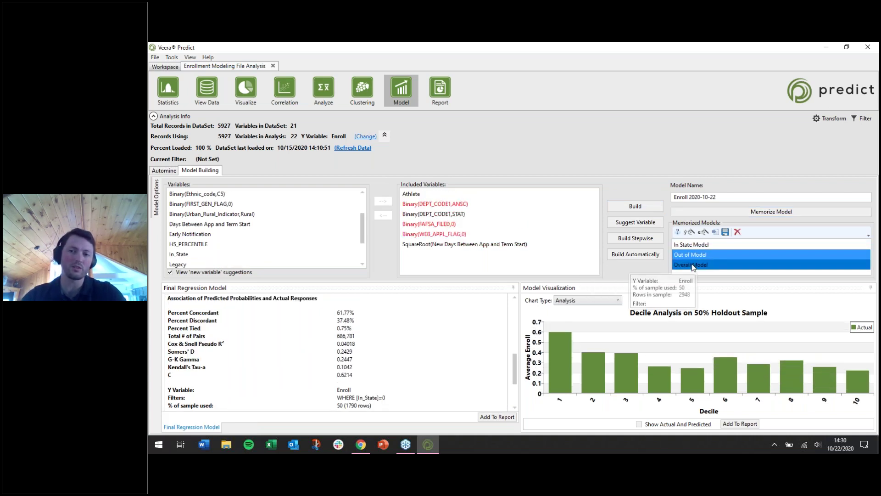
click(693, 266)
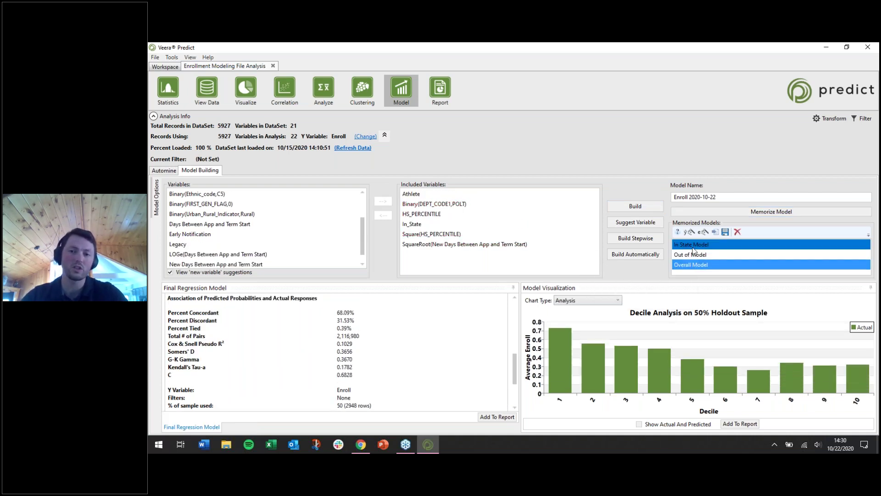
mouse_move(690, 266)
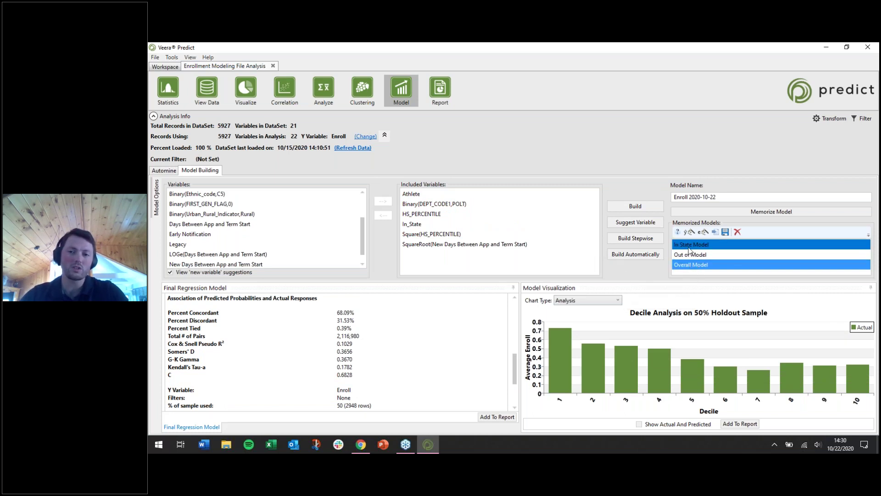
mouse_move(690, 249)
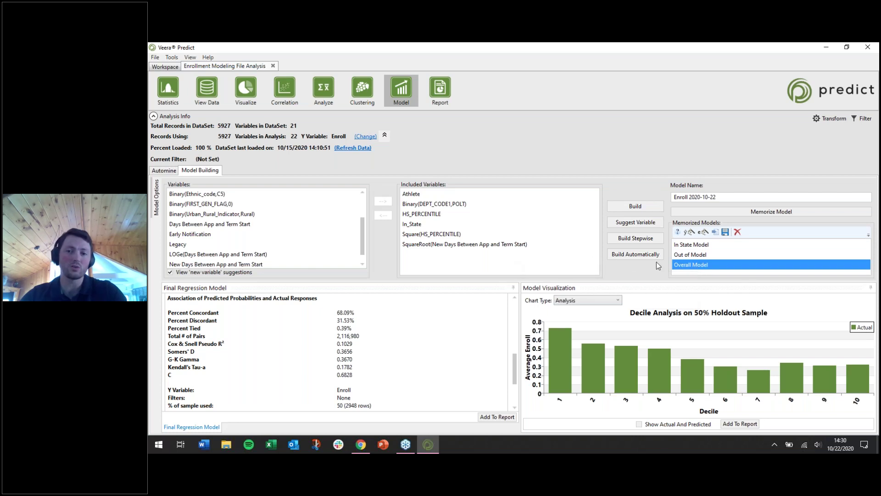
Examine the Overall Model's Percent Concordant, Cox & Snell Pseudo R², Somers' D, G-K Gamma, Kendall's Tau-a and C statistics
click(357, 313)
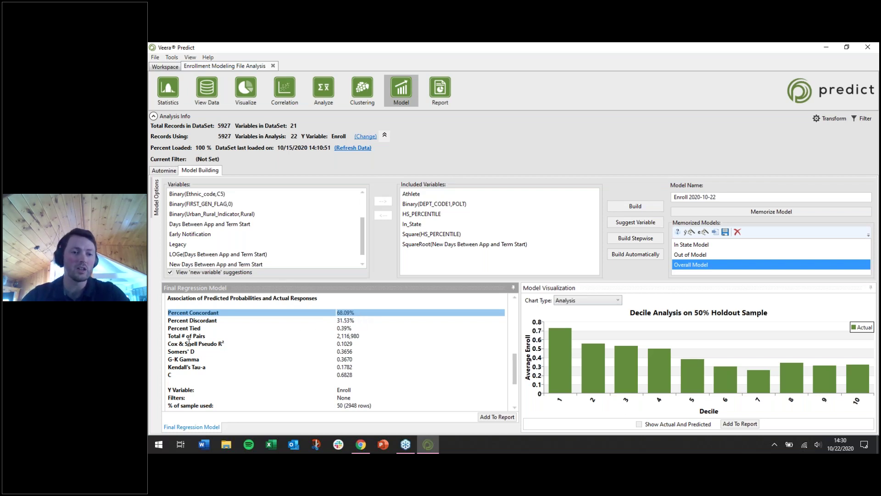
drag(189, 342, 244, 343)
click(364, 341)
drag(185, 352, 206, 367)
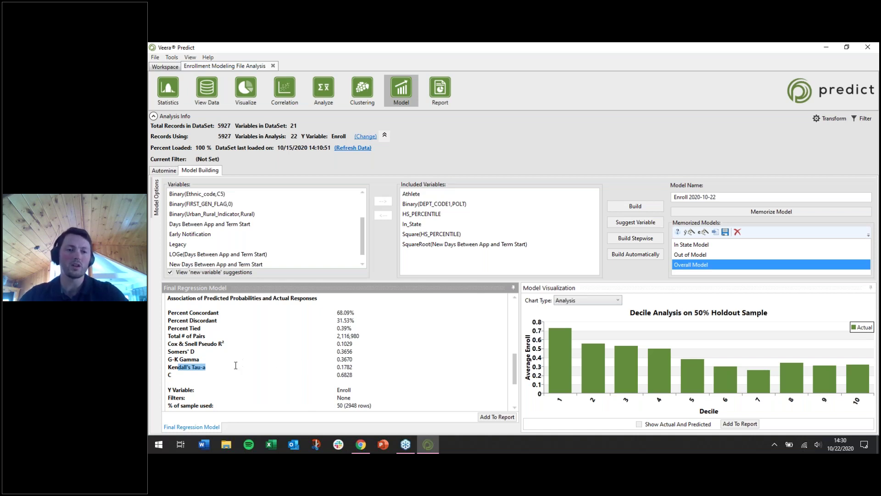
triple_click(358, 375)
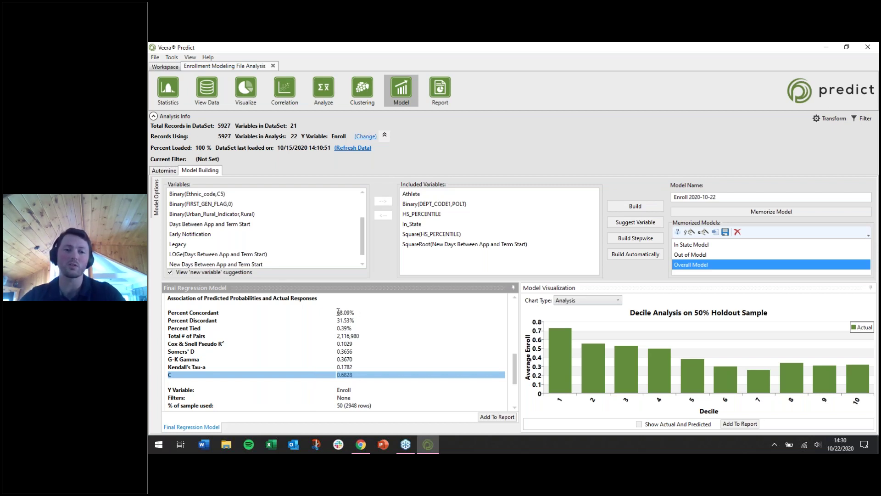
drag(338, 313, 361, 325)
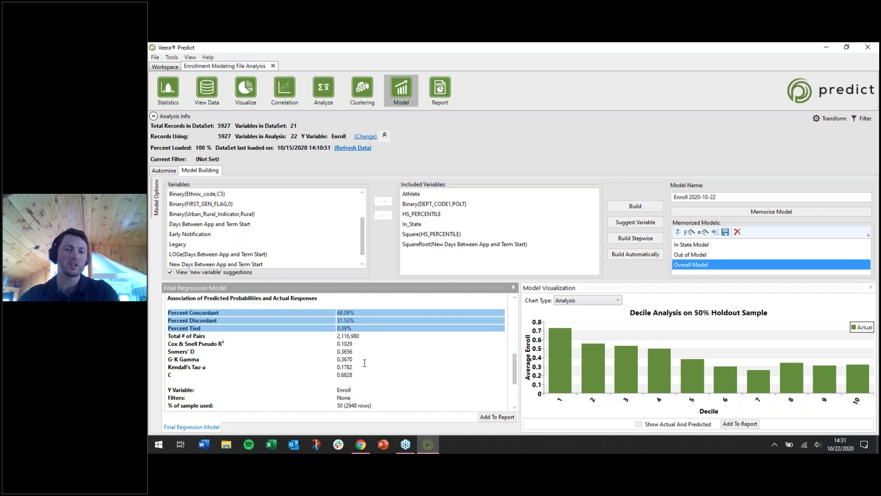
click(357, 375)
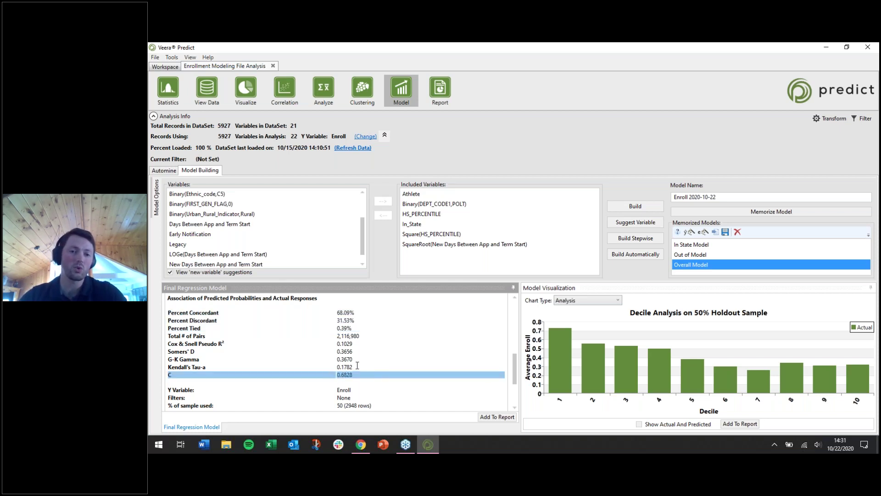
drag(334, 350, 361, 366)
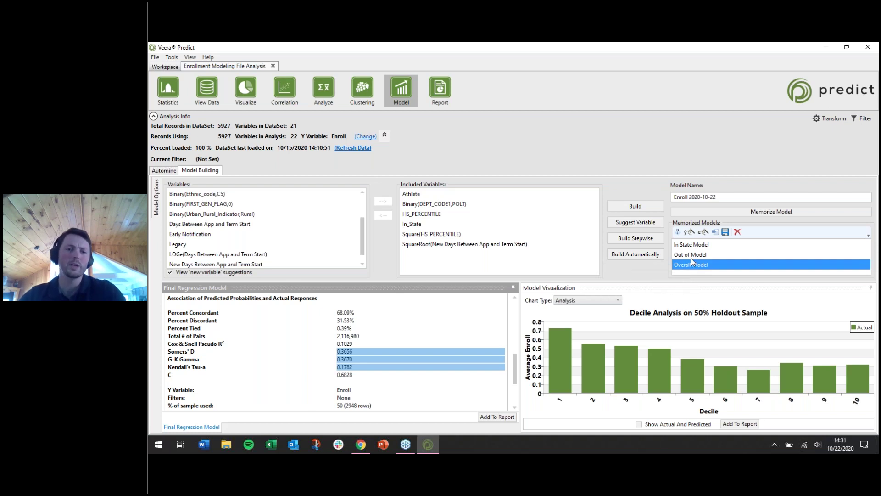
Load the memorized In State Model and check its red-marked included variables and Percent Concordant
mouse_move(691, 255)
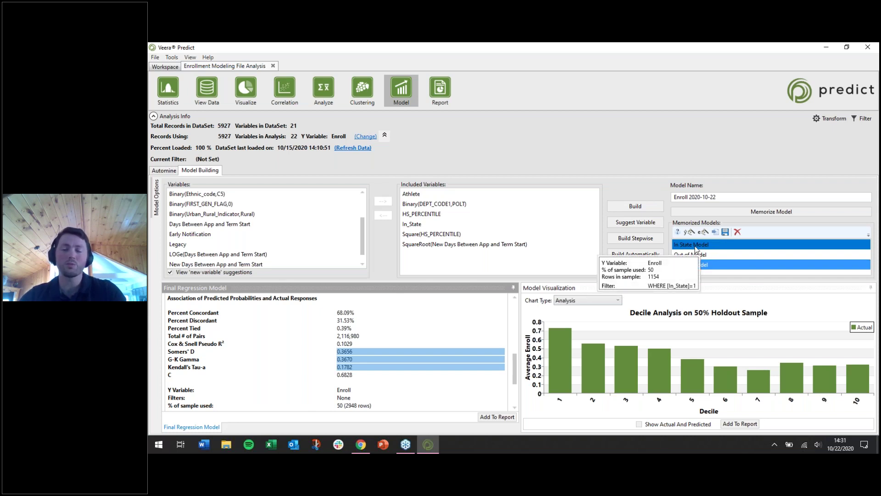
click(695, 248)
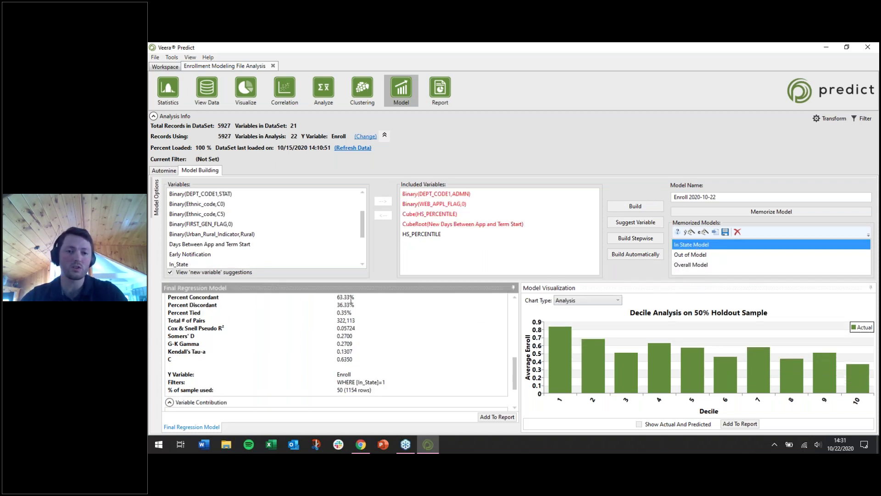
click(449, 215)
click(445, 204)
click(437, 234)
click(440, 214)
click(444, 205)
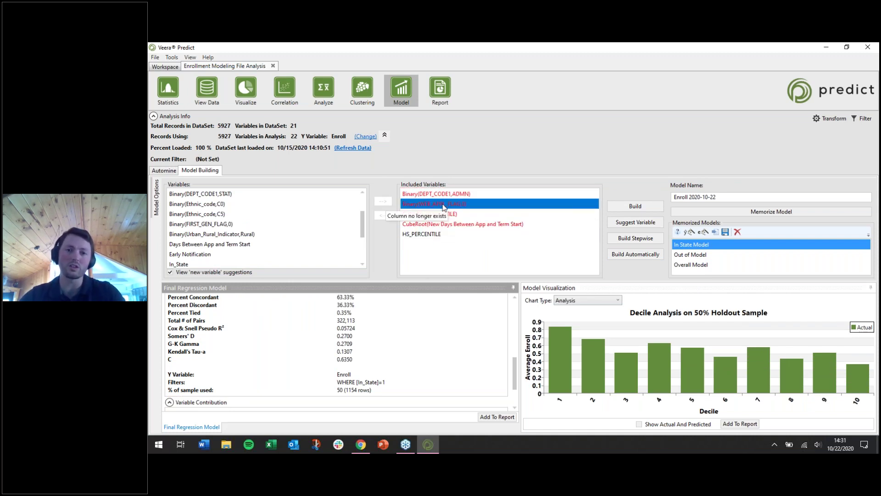
drag(514, 372, 514, 366)
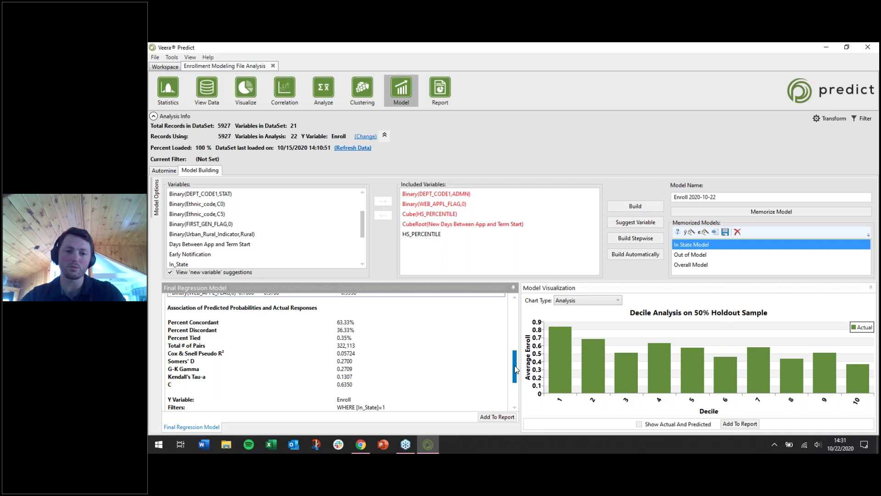
drag(349, 319, 327, 317)
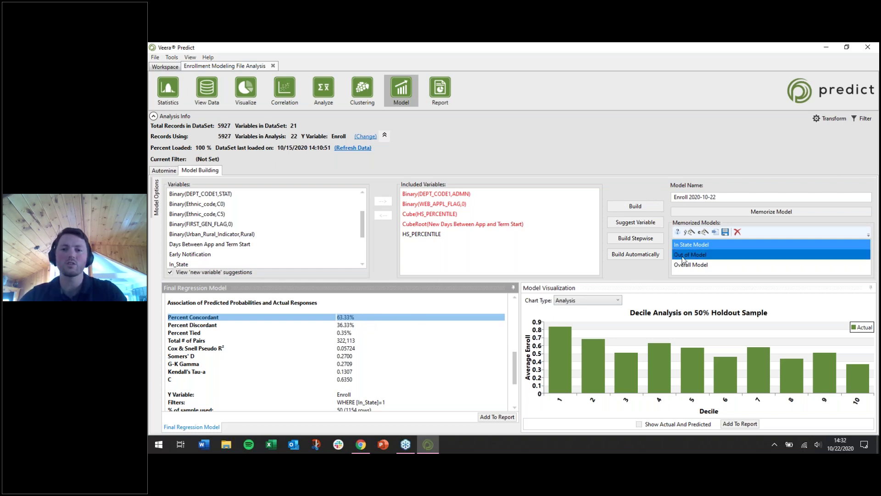
Load the memorized Out of Model and examine its Percent Concordant
mouse_move(709, 247)
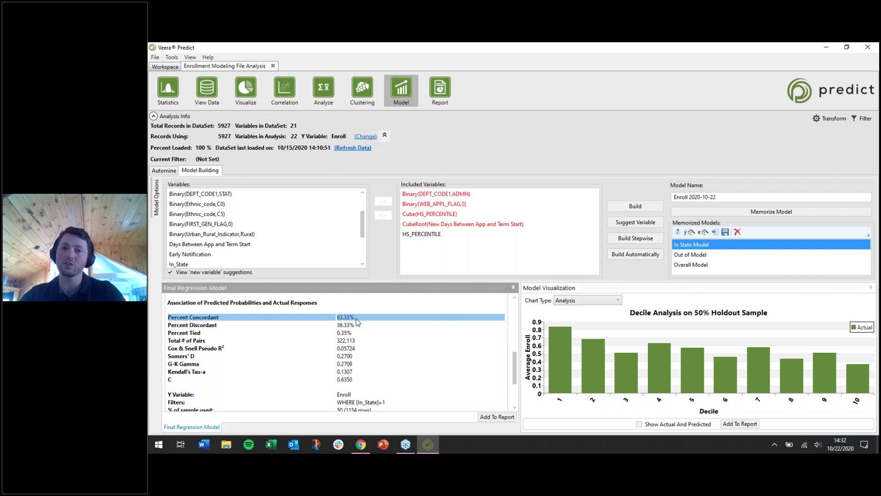
click(700, 256)
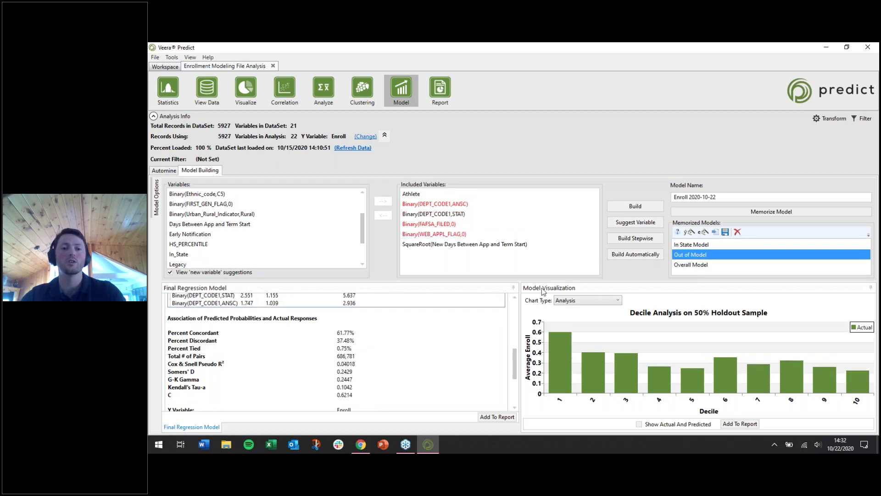
scroll(384, 327, down, 1)
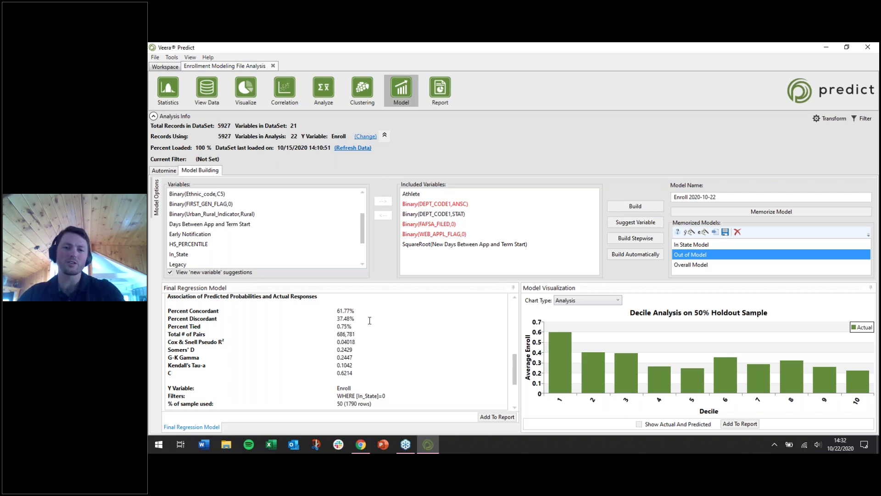
drag(363, 312, 301, 312)
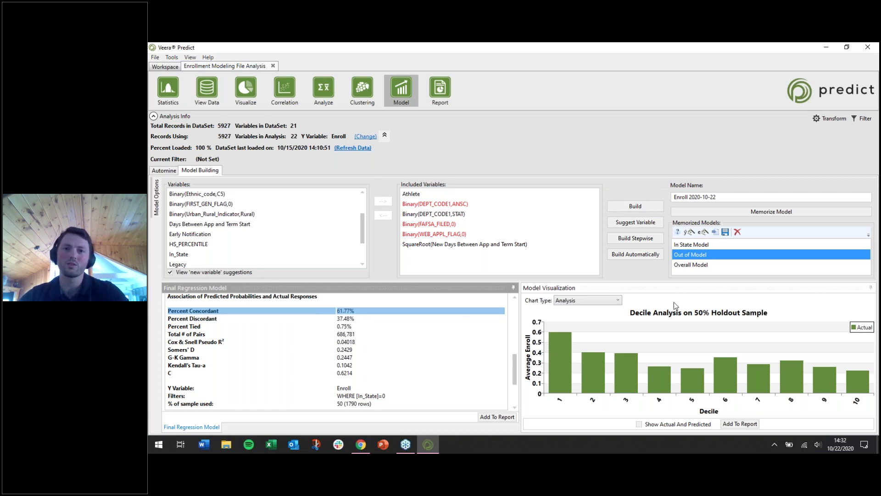
Reload the memorized Overall Model to compare its diagnostics and decile analysis with those of the Out of Model
ctrl+click(707, 247)
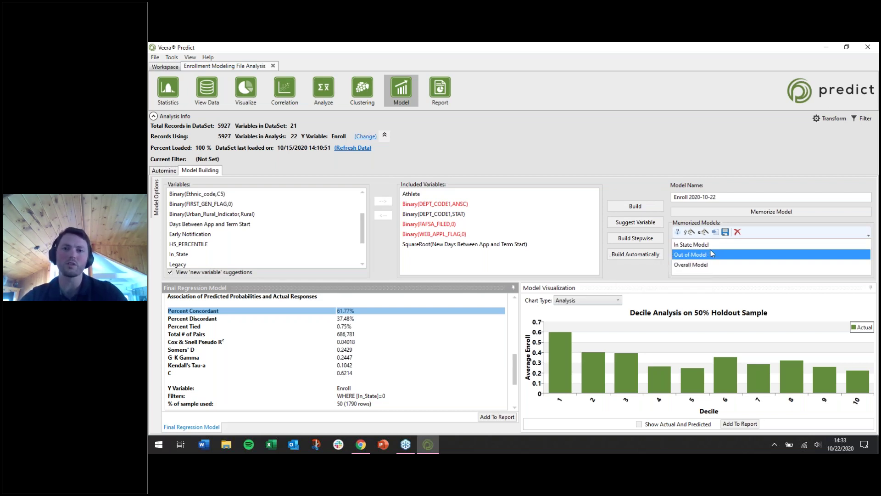
mouse_move(717, 247)
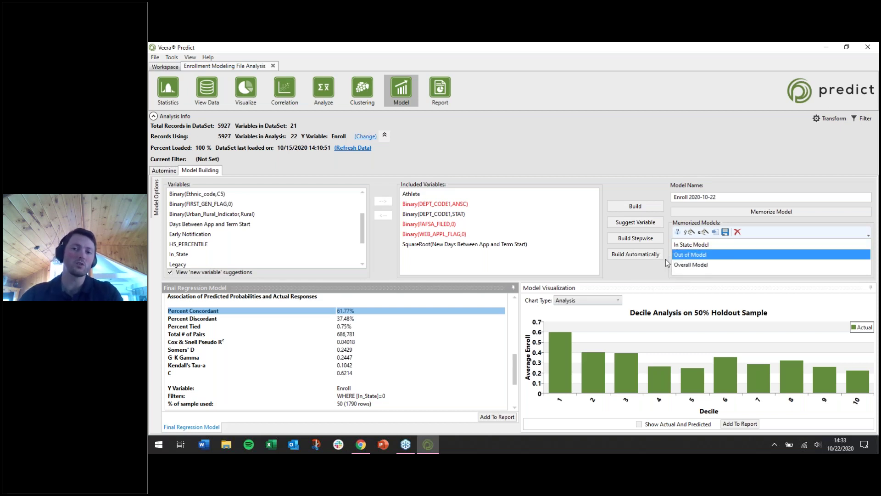
mouse_move(675, 247)
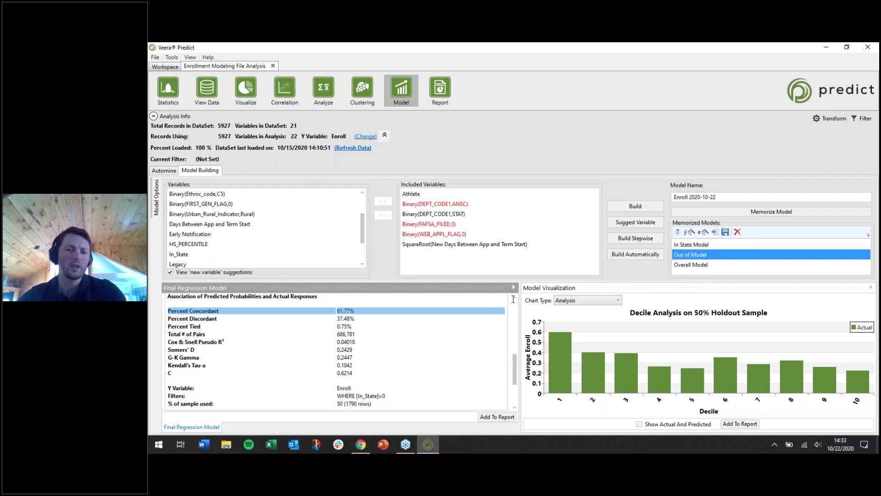
click(692, 265)
click(689, 255)
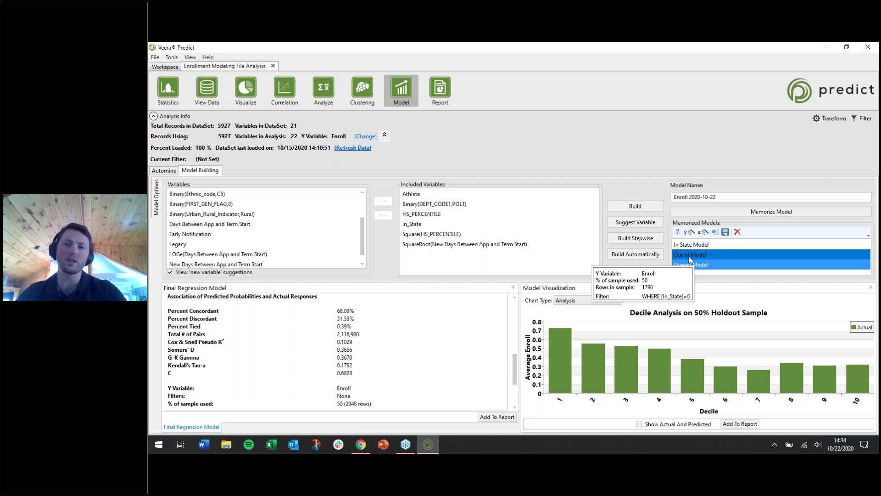
Reload the memorized Overall Model and examine the statistics of its included variable SquareRoot(New Days Between App and Term Start)
click(691, 265)
click(448, 235)
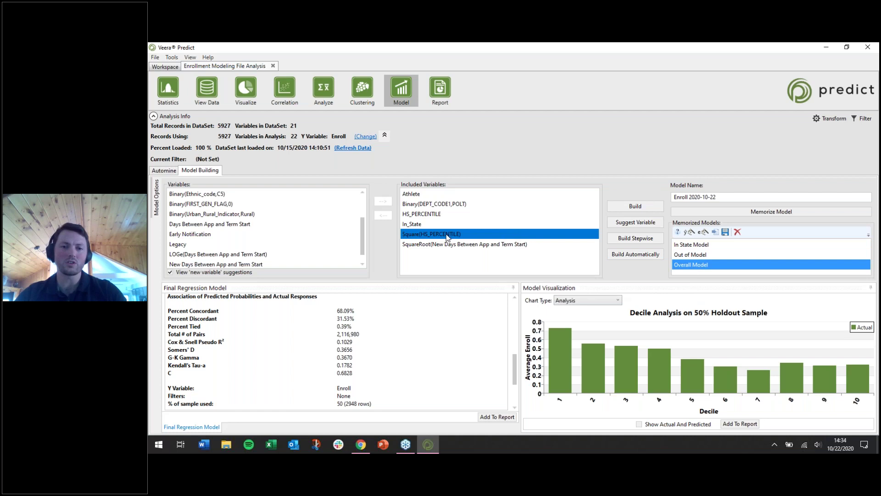
click(453, 245)
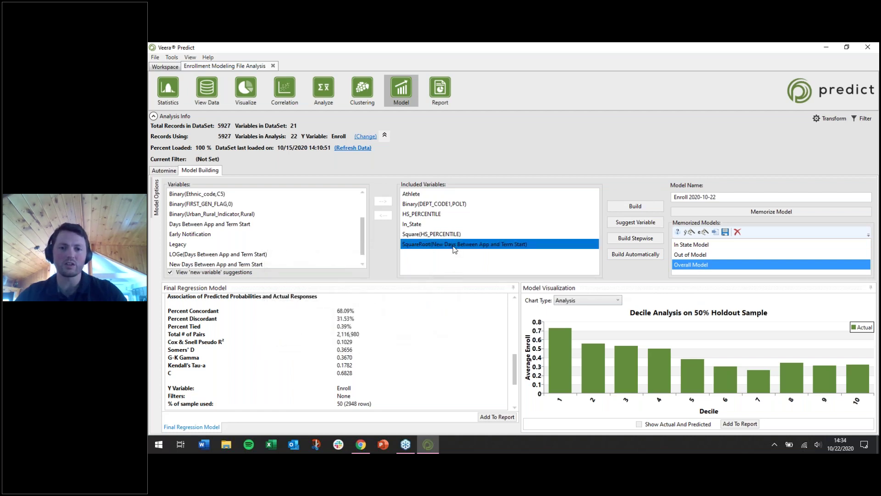
mouse_move(454, 248)
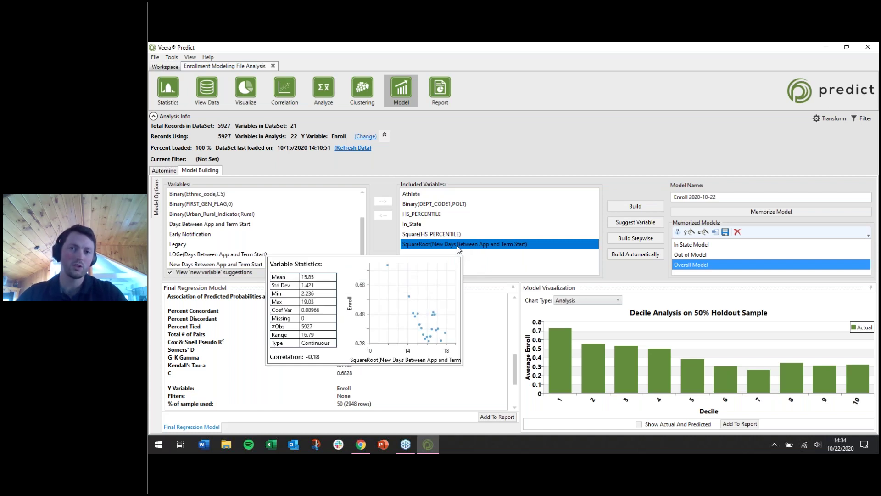
Visualize Enroll against New Days Between App and Term Start, subdivided by In_State
click(249, 93)
click(321, 140)
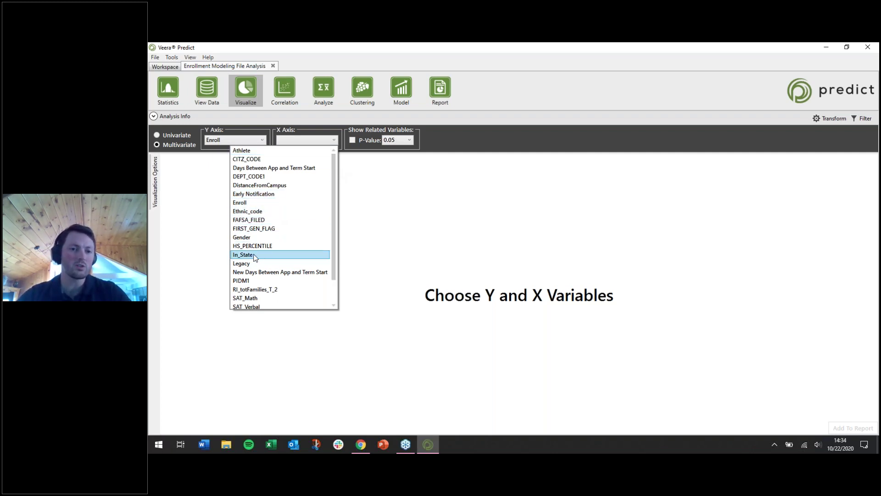
click(268, 272)
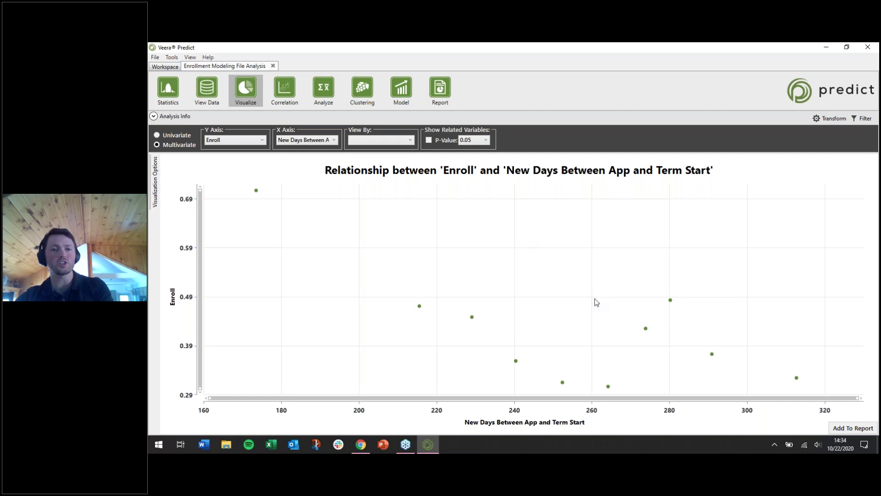
click(154, 116)
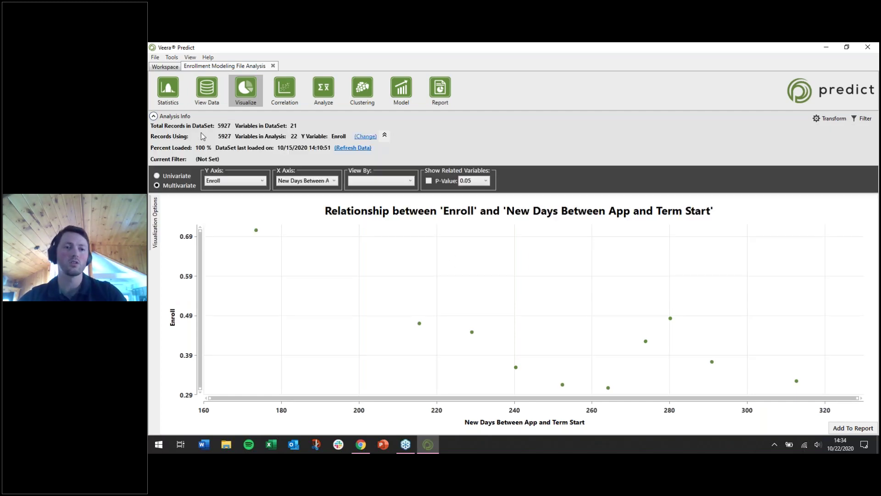
click(385, 135)
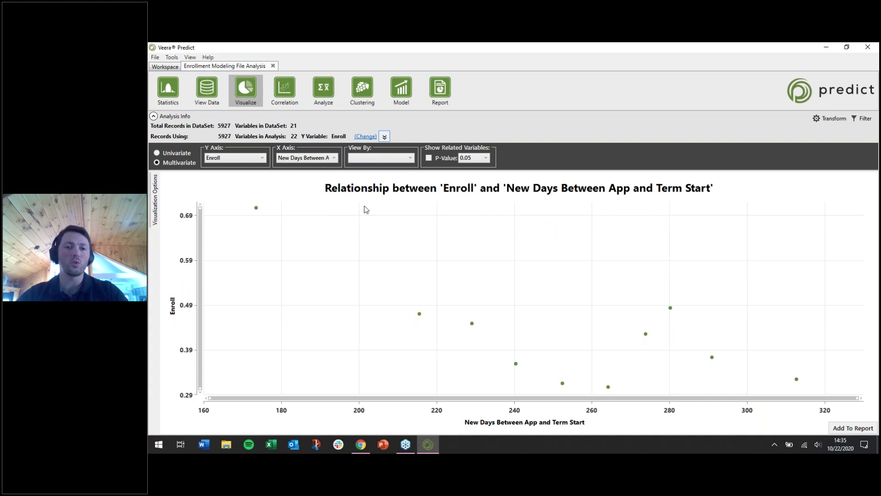
click(385, 159)
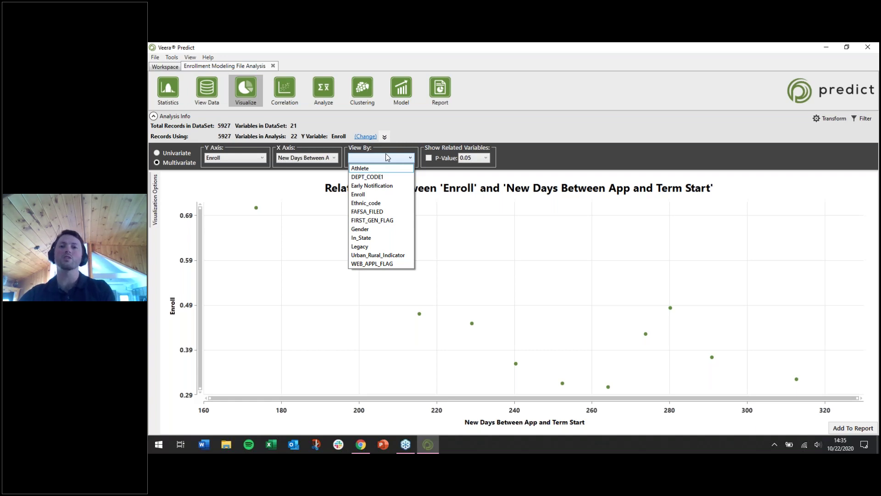
click(376, 243)
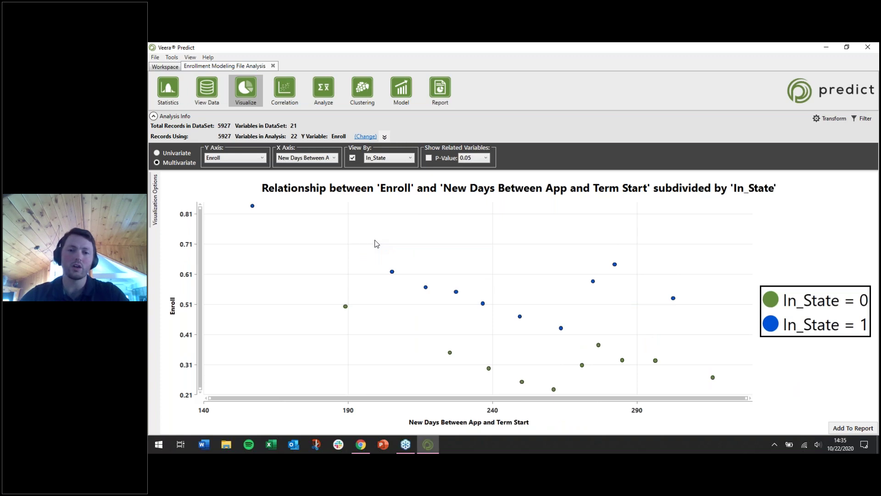
Enlarge the scatter chart's points to size 18
click(160, 207)
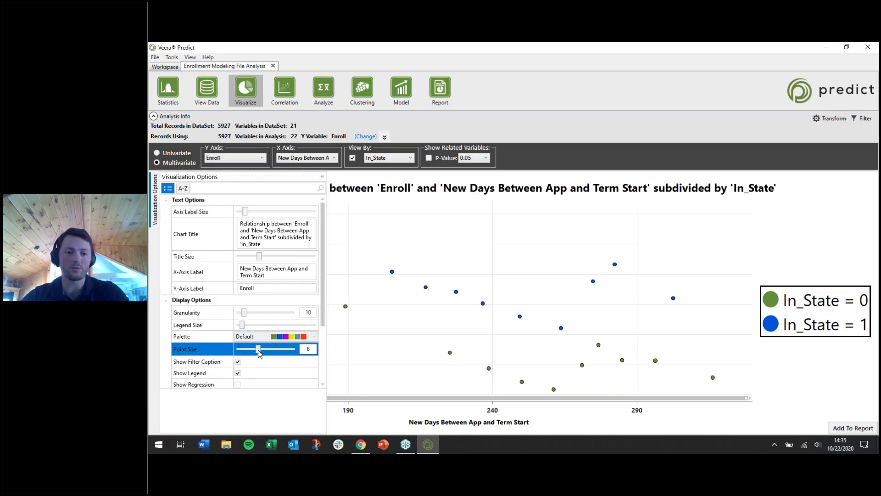
drag(258, 348, 280, 349)
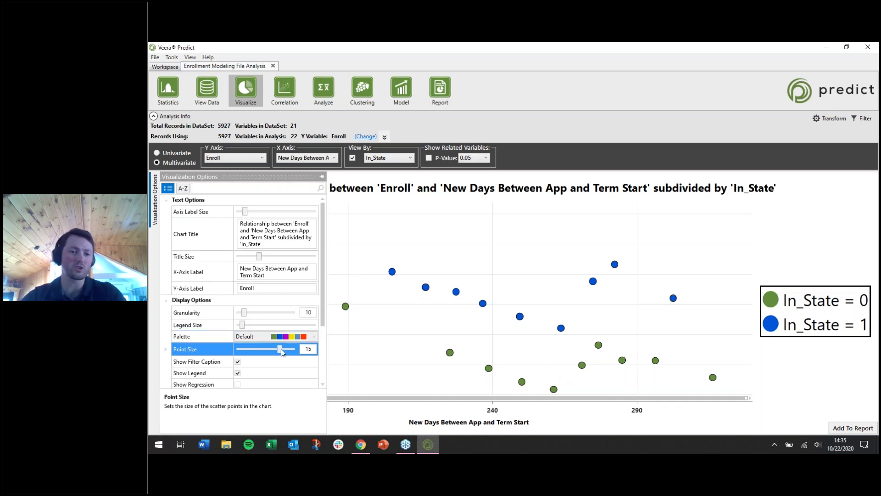
drag(282, 348, 288, 348)
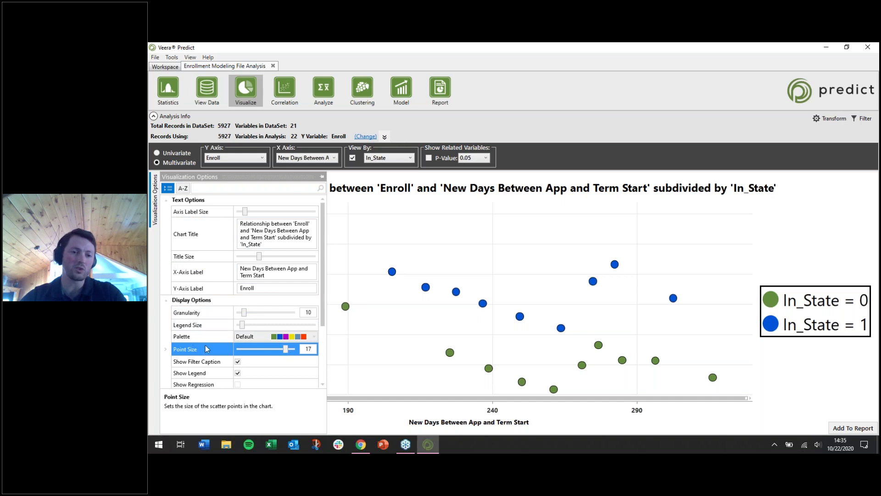
drag(287, 348, 291, 349)
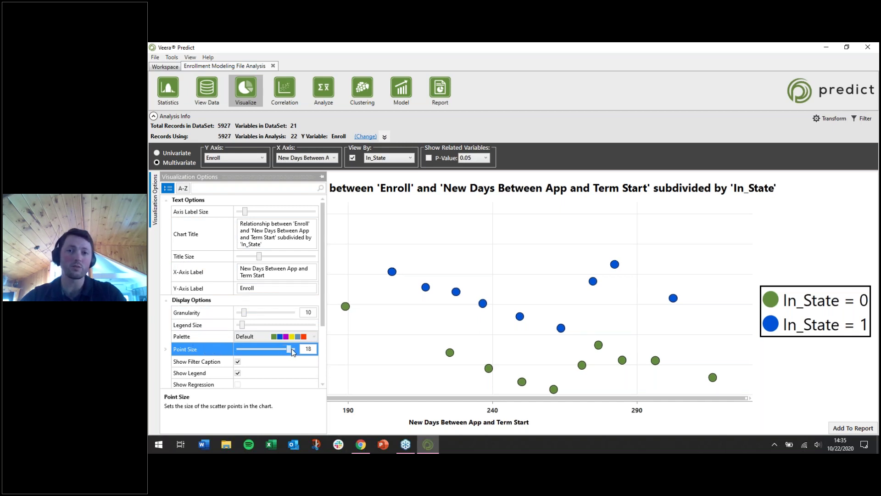
Try the VS2013 color palette on the scatter chart
click(259, 338)
click(294, 338)
scroll(290, 385, down, 5)
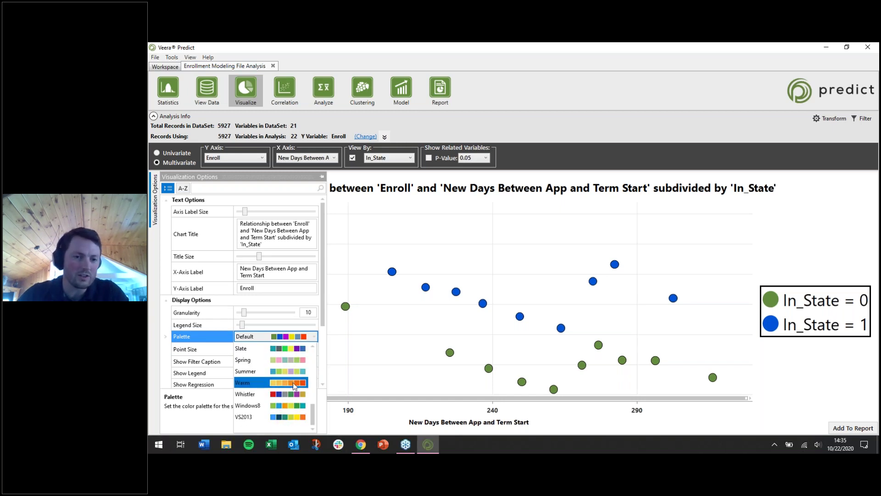
click(288, 418)
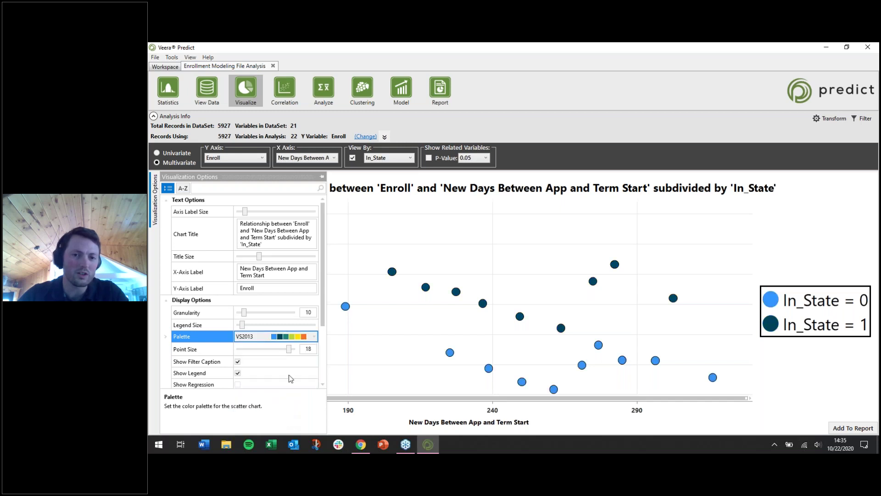
Apply the Rave color palette to the scatter chart
click(294, 336)
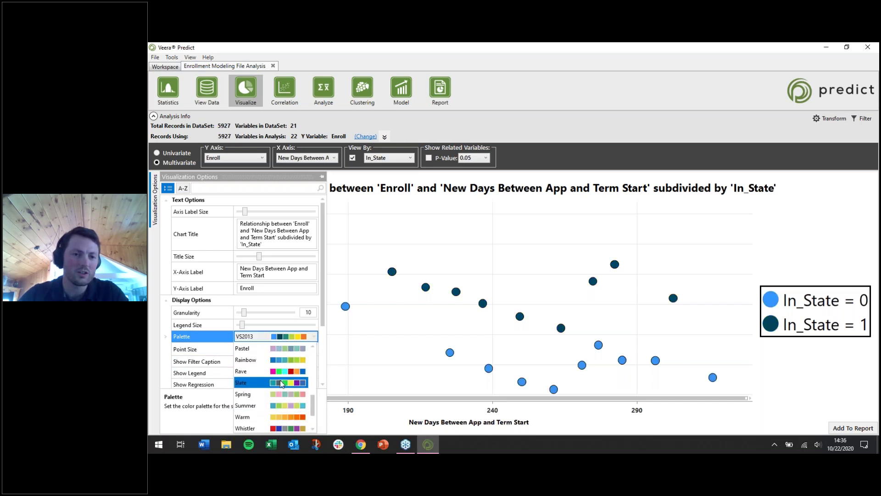
scroll(281, 377, up, 1)
click(280, 374)
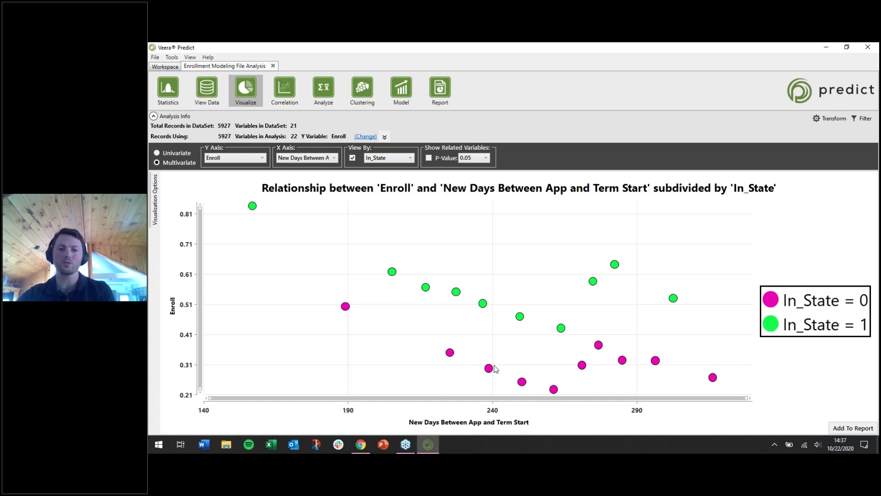
Turn off the In_State subdivision and examine the dip and rise of Enroll between about 260 and 280 days
click(326, 159)
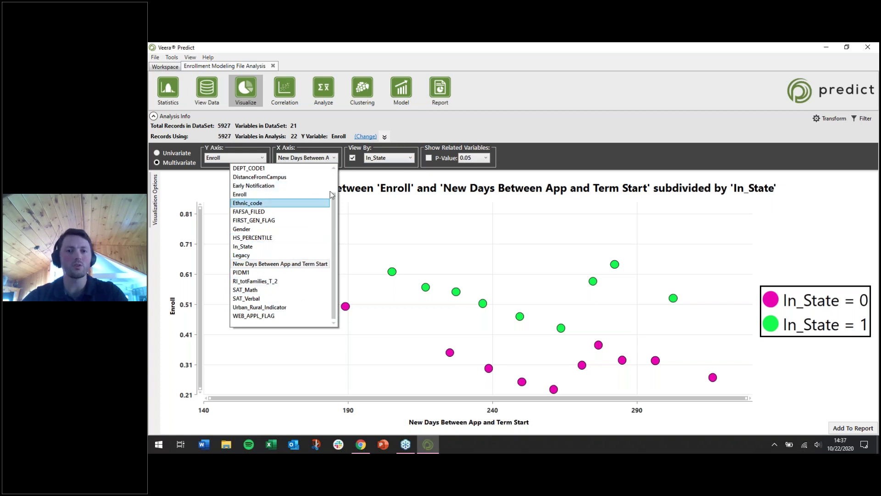
click(432, 233)
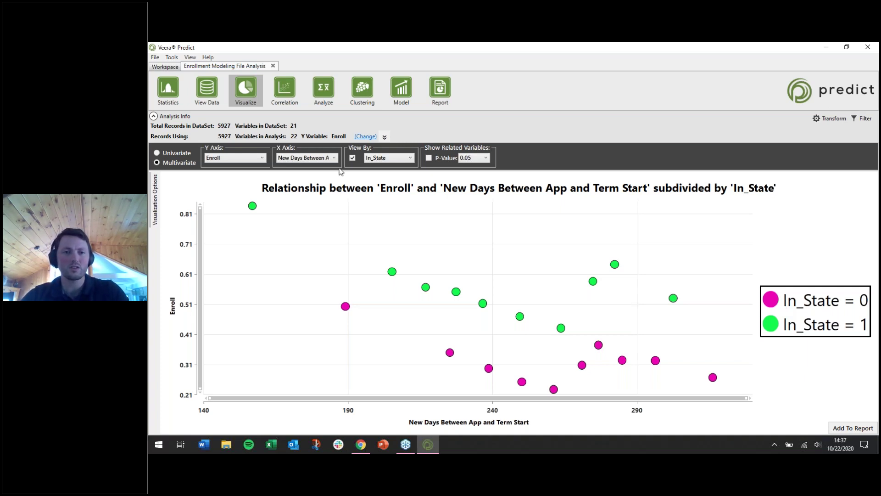
click(352, 157)
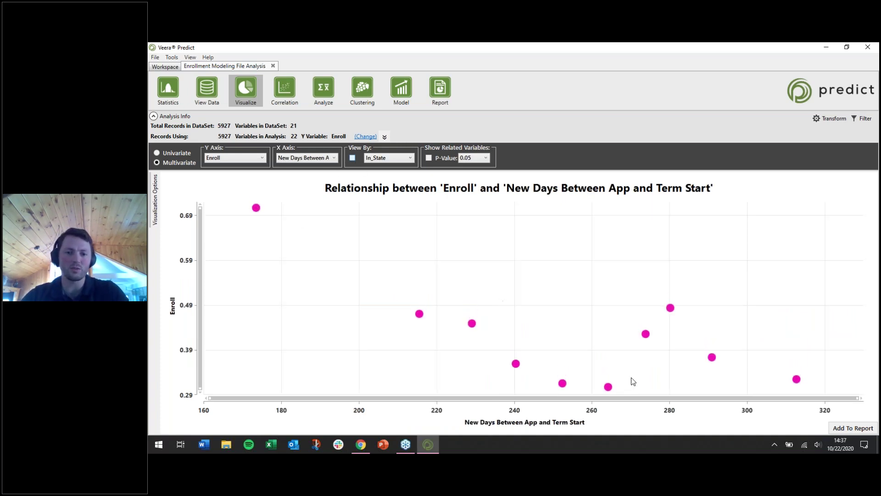
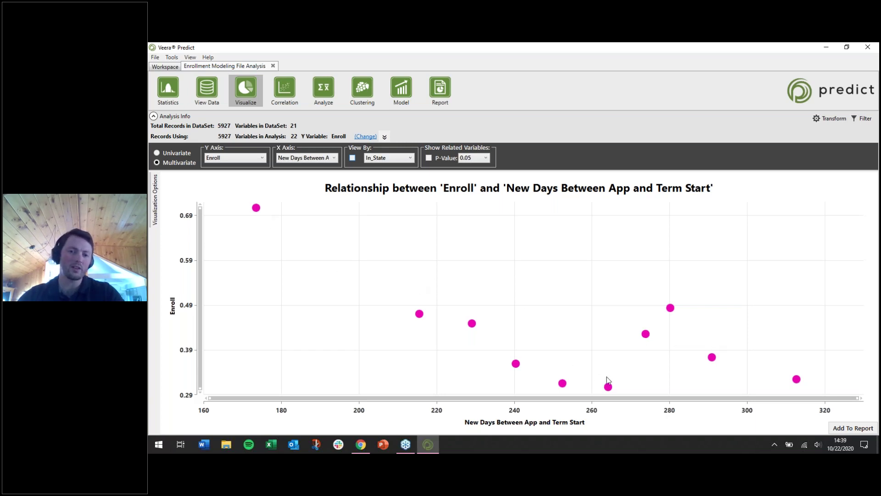
mouse_move(612, 388)
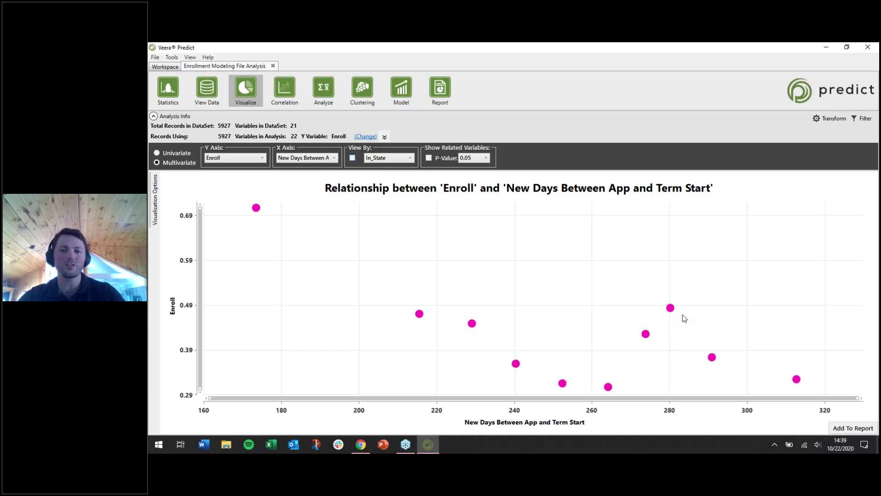
mouse_move(674, 314)
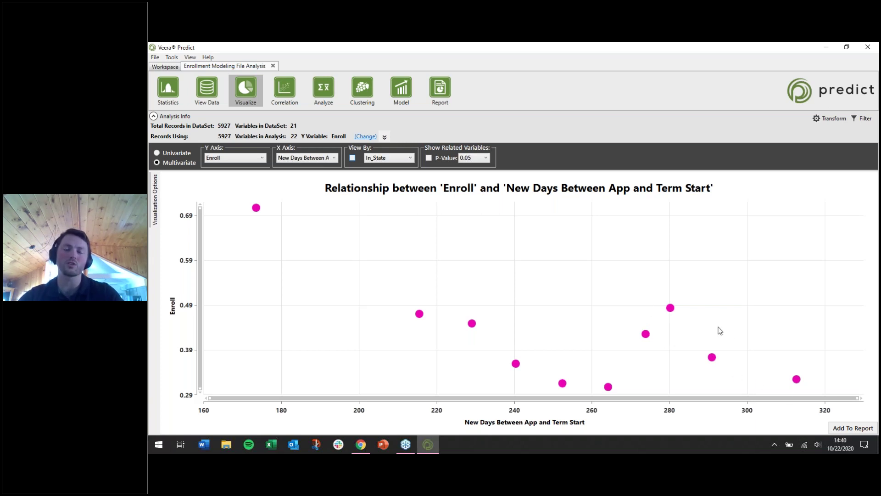
Return to the memorized models, compare the Out of Model and In State Model, and reload the Overall Model
click(401, 92)
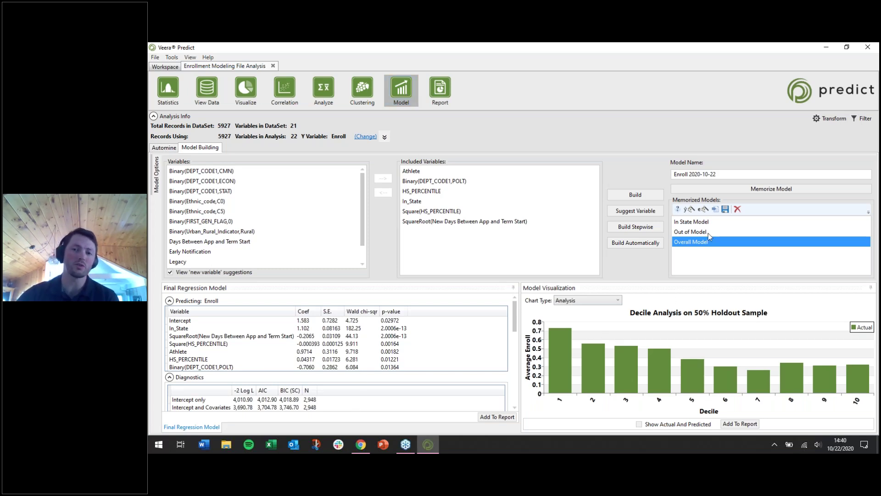
click(696, 233)
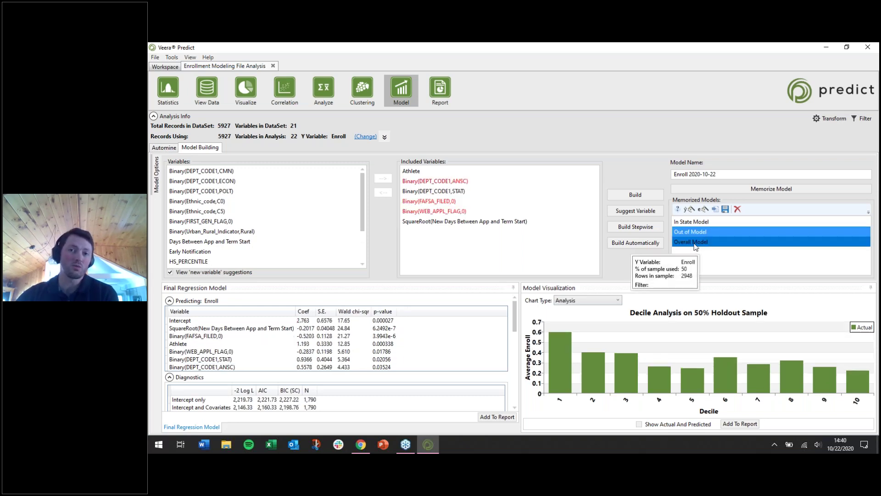
click(694, 222)
click(695, 233)
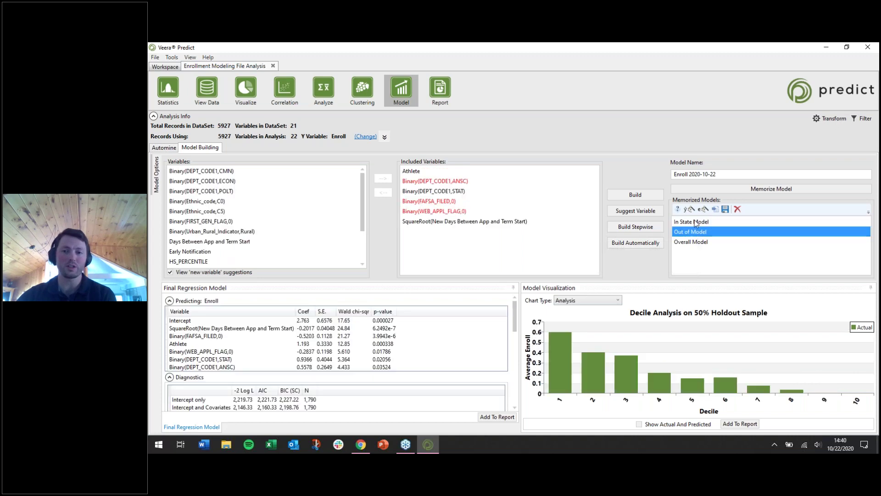
click(698, 243)
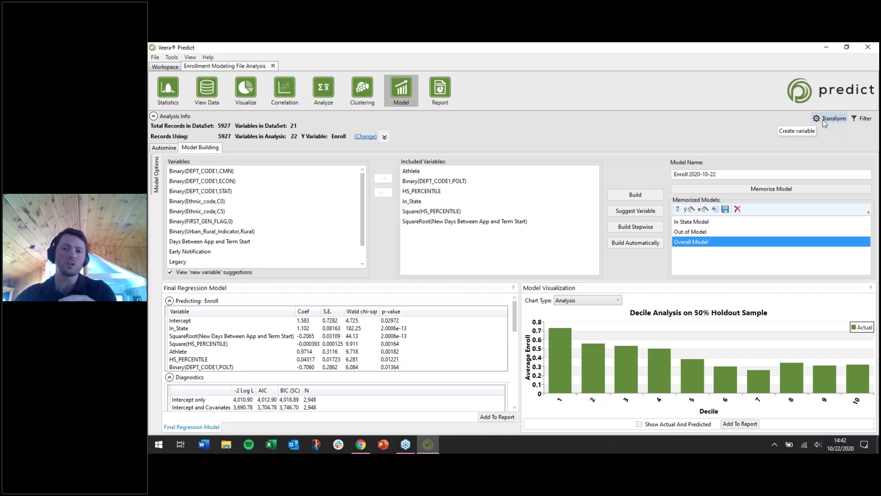
Open the clustering analysis and include HS_PERCENTILE as its variable
click(365, 90)
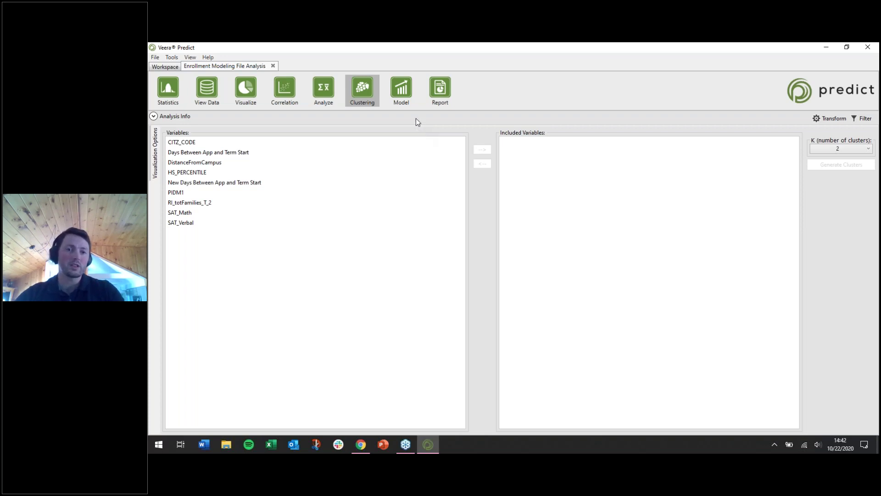
mouse_move(414, 115)
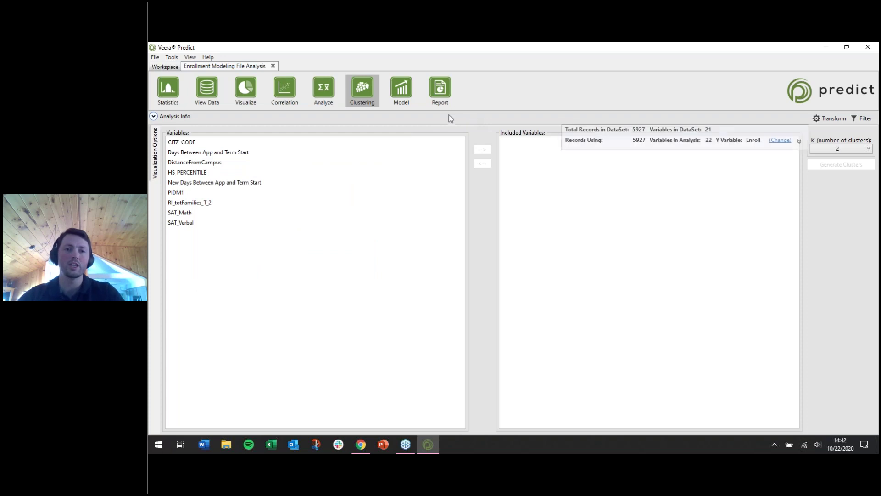
click(214, 153)
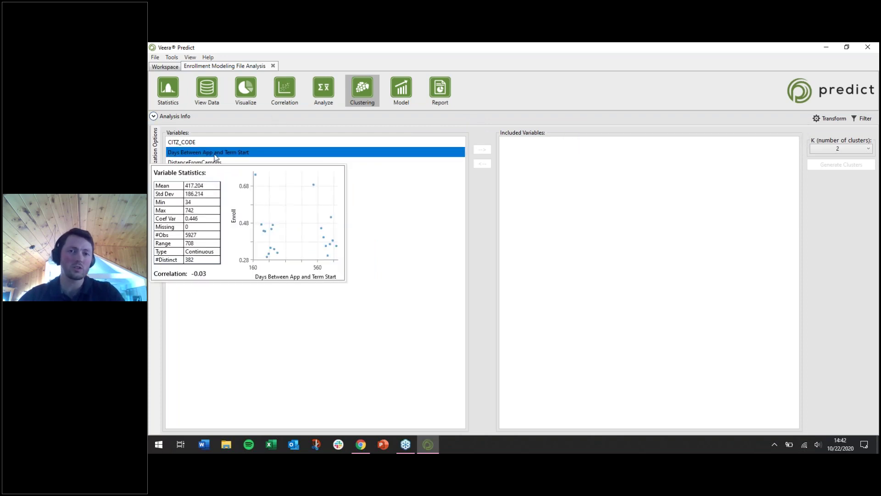
click(220, 172)
ctrl+click(228, 183)
drag(205, 197, 485, 182)
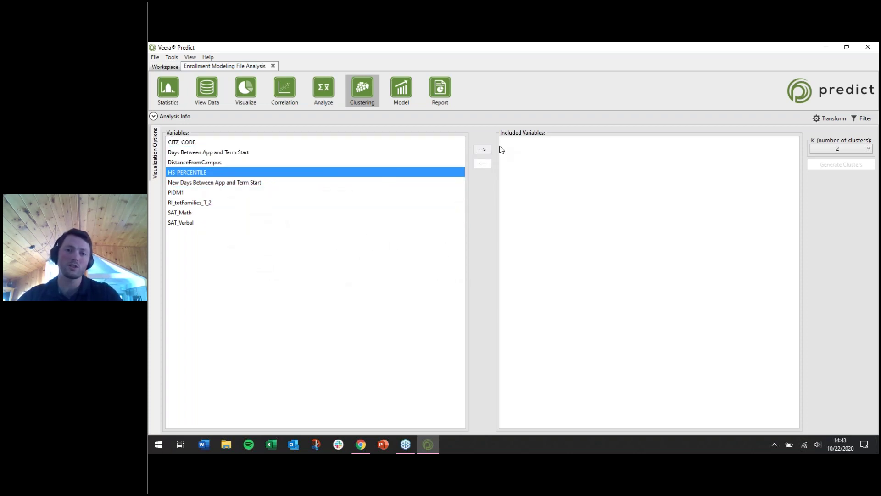
click(482, 151)
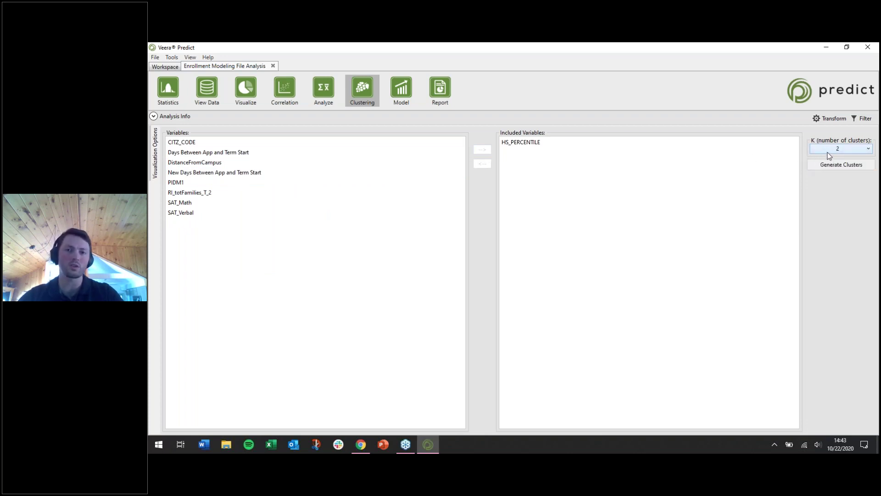
Set the number of clusters to 4 and generate the K-means clusters for HS_PERCENTILE
click(829, 156)
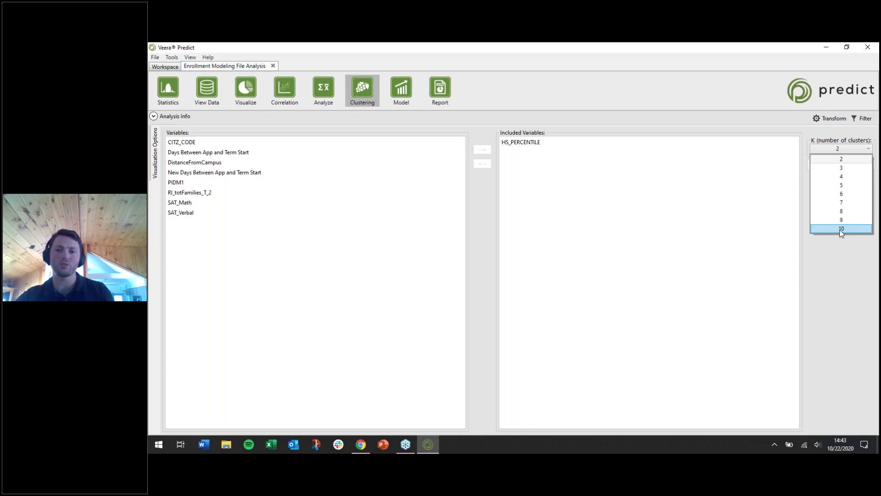
click(843, 177)
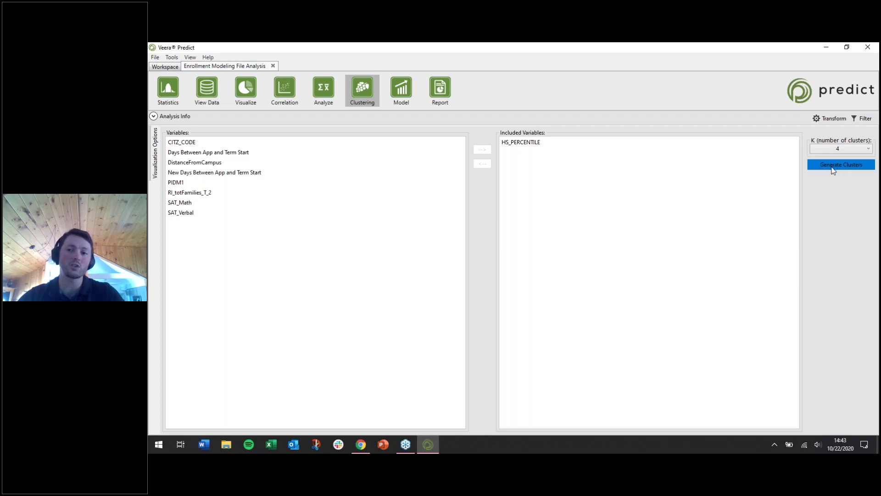
click(833, 168)
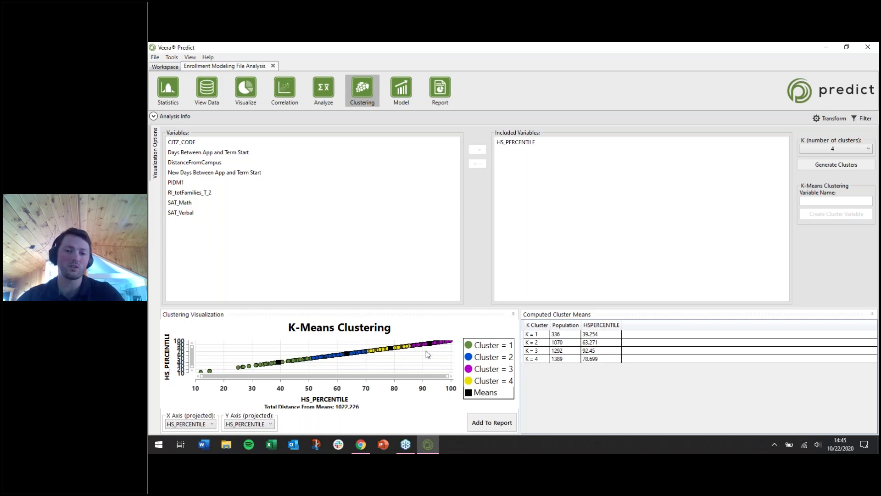
Create a cluster variable named HS_PERCENTILE Clusters from the generated K-means clusters
click(831, 201)
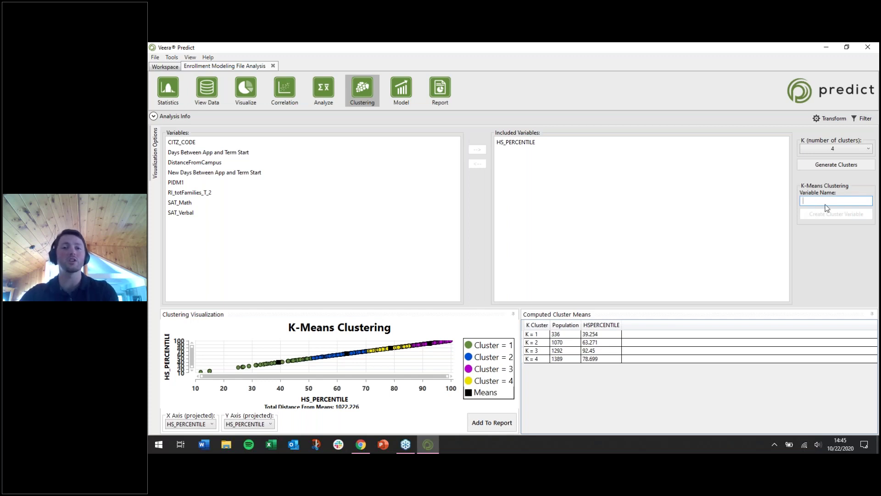
text(H)
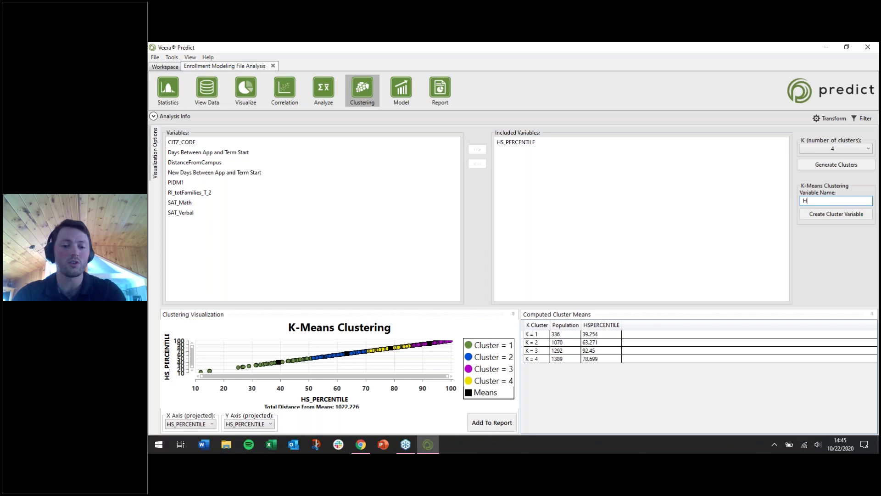
text(S_PERCENTILE)
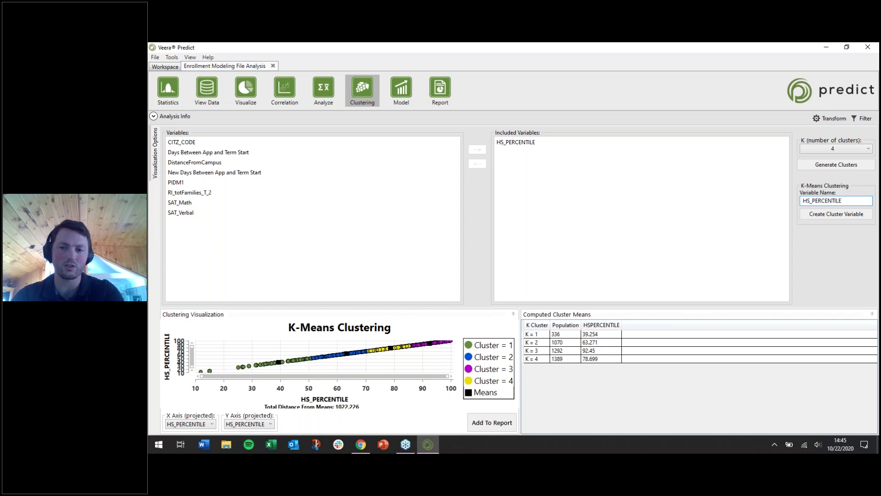
text( Clusters)
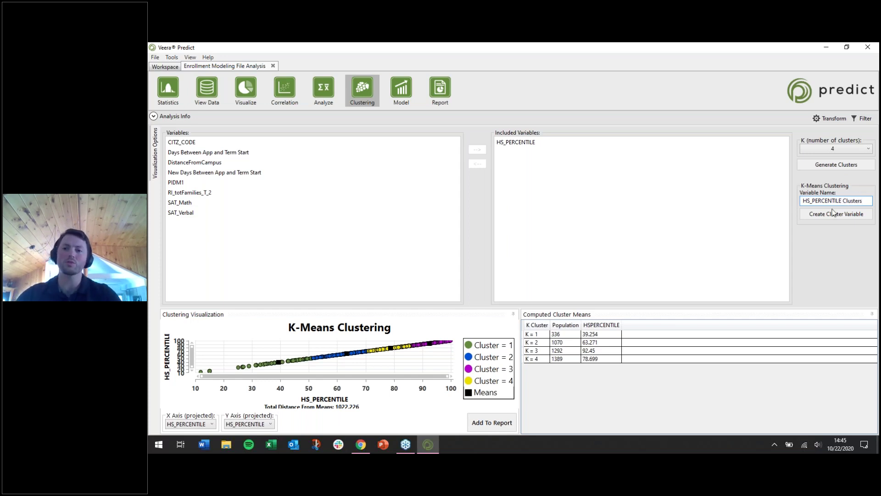
click(835, 215)
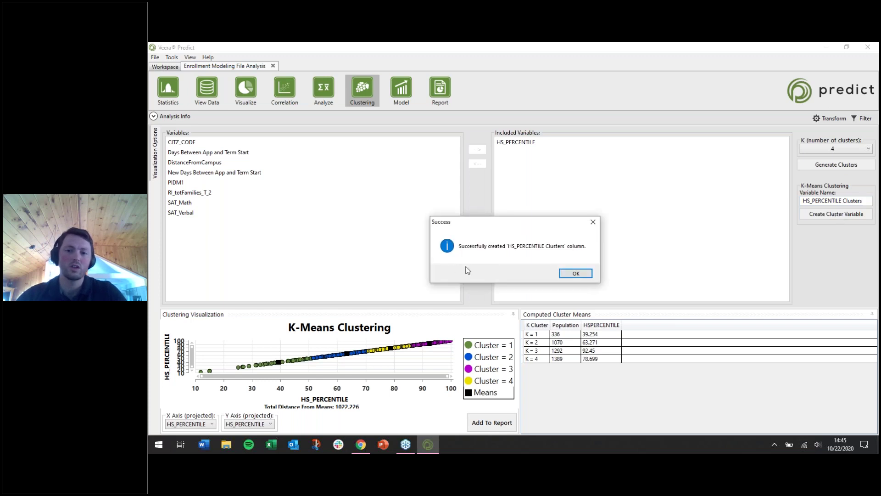
click(576, 274)
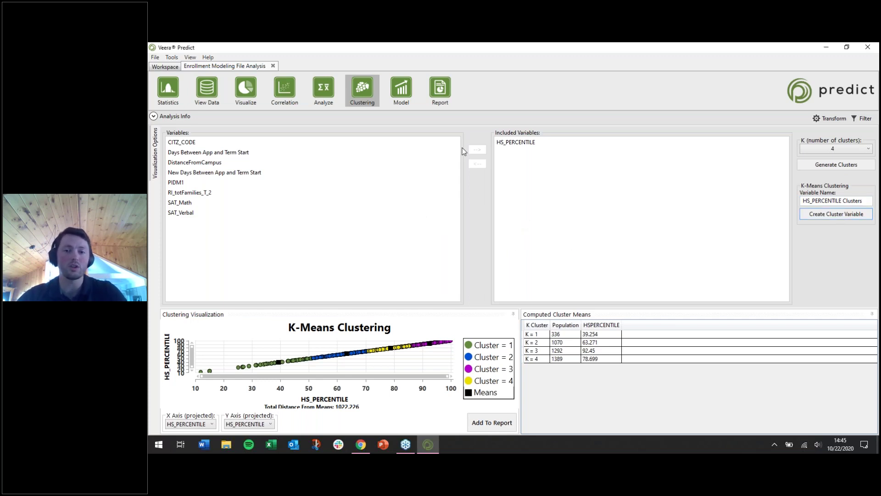
Open the model's Automine results and compare the F values of HS_PERCENTILE Clusters and HS_PERCENTILE
click(400, 92)
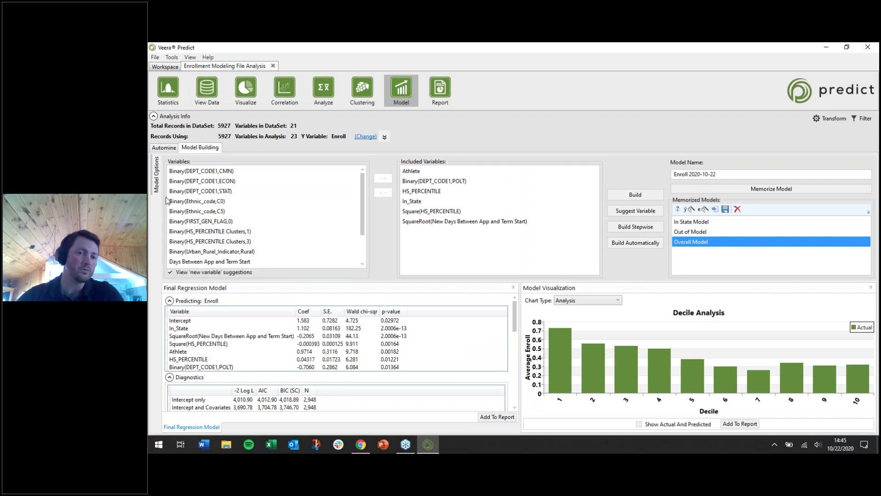
click(163, 148)
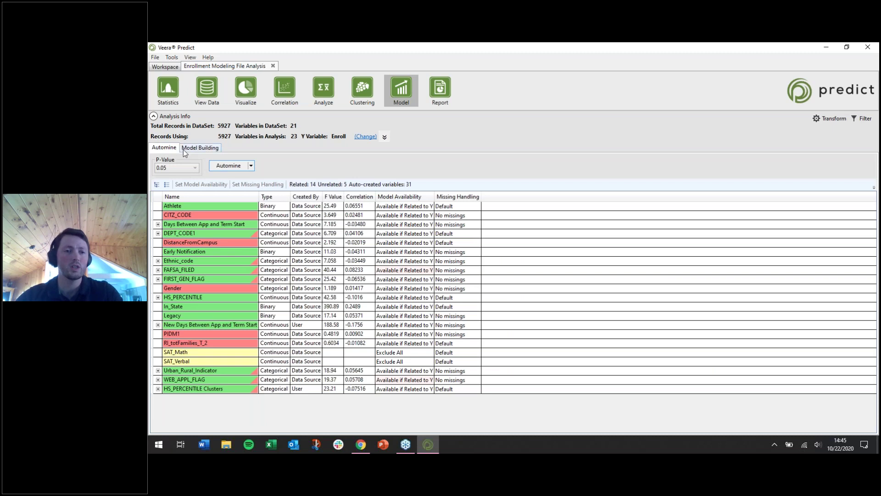
click(204, 391)
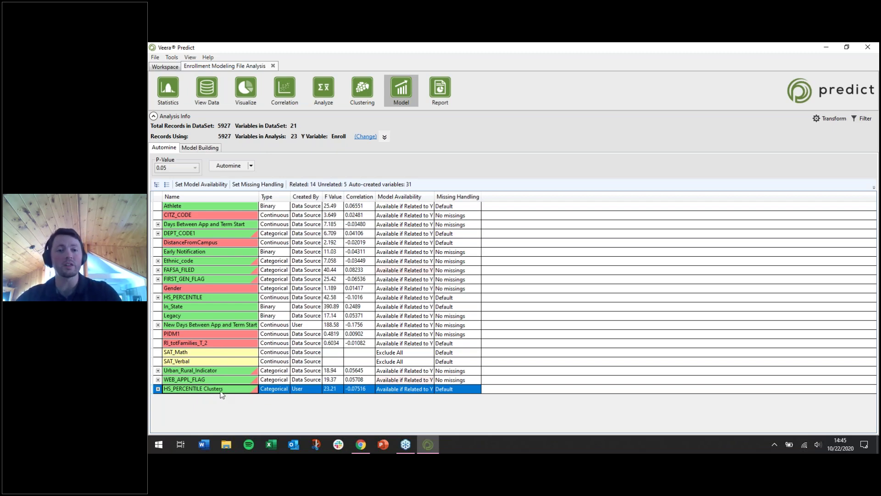
click(332, 390)
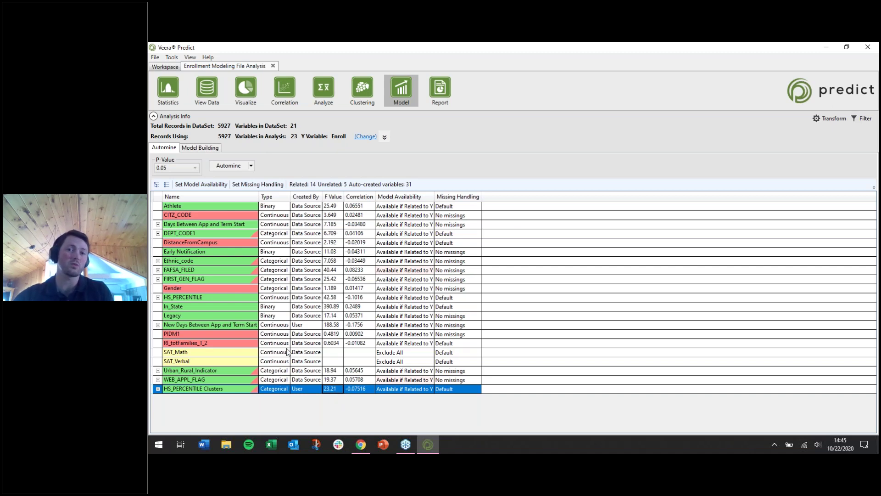
click(204, 298)
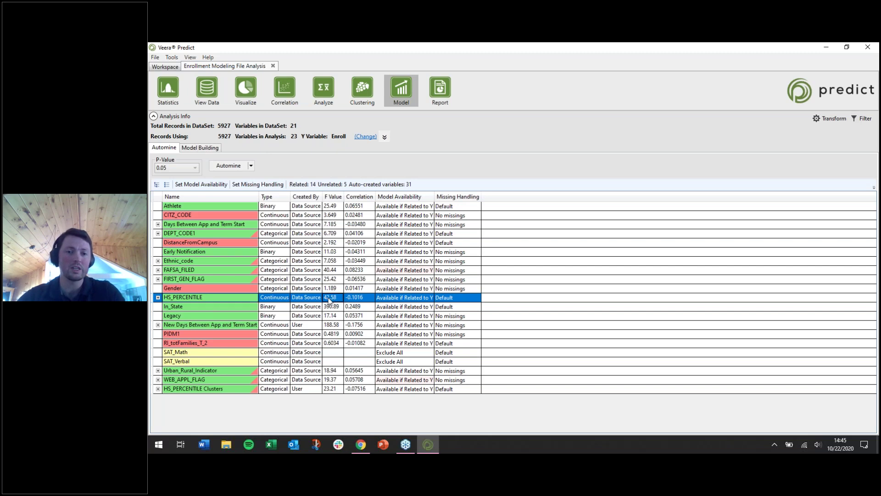
click(332, 390)
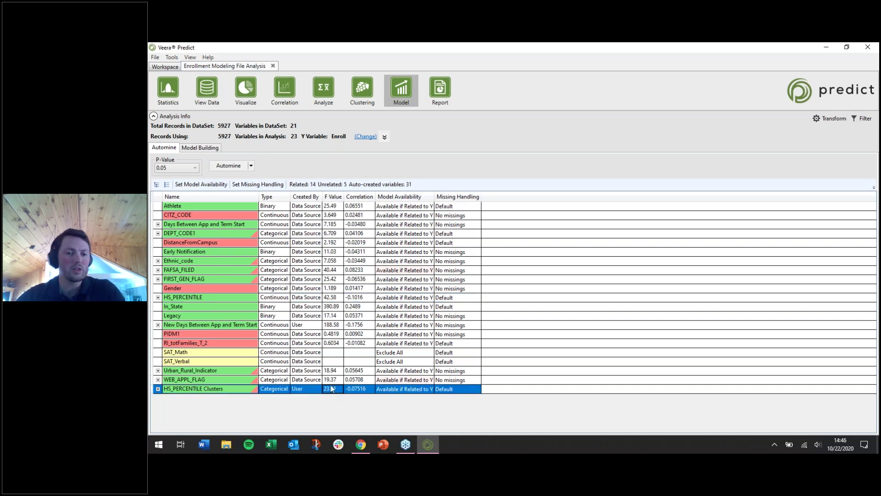
click(333, 299)
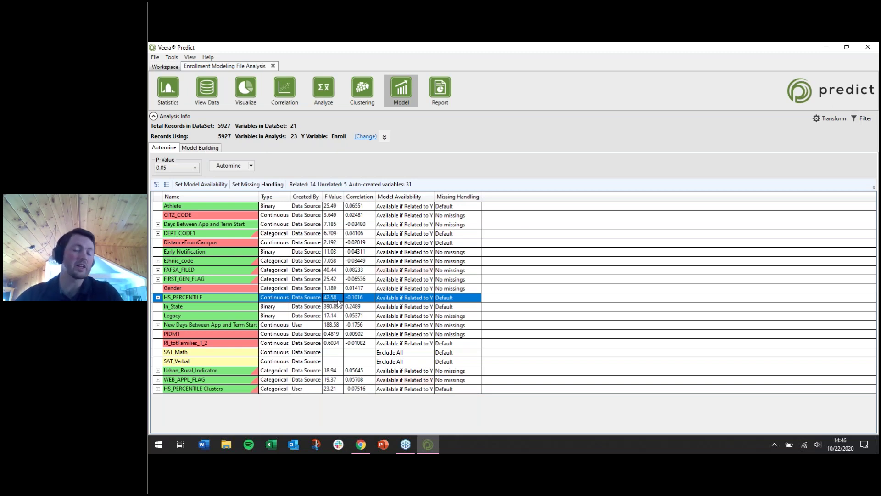
Return to the clustering analysis and remove HS_PERCENTILE from the included variables
click(368, 90)
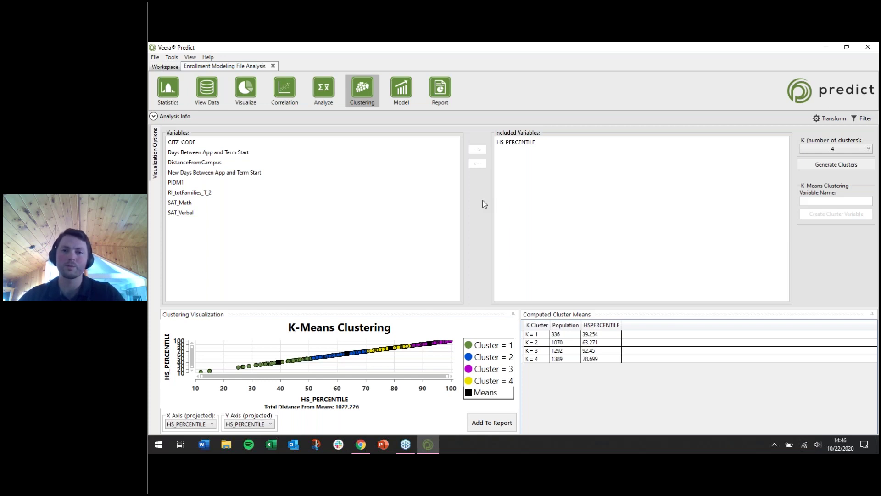
click(501, 144)
click(474, 168)
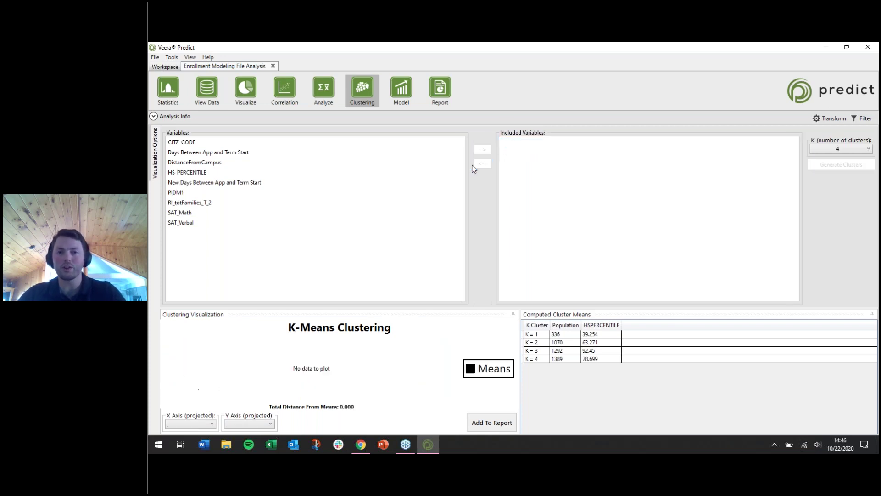
Examine the statistics and Enroll scatter previews of Days Between App and Term Start and SAT_Math among the available clustering variables
click(360, 153)
click(251, 163)
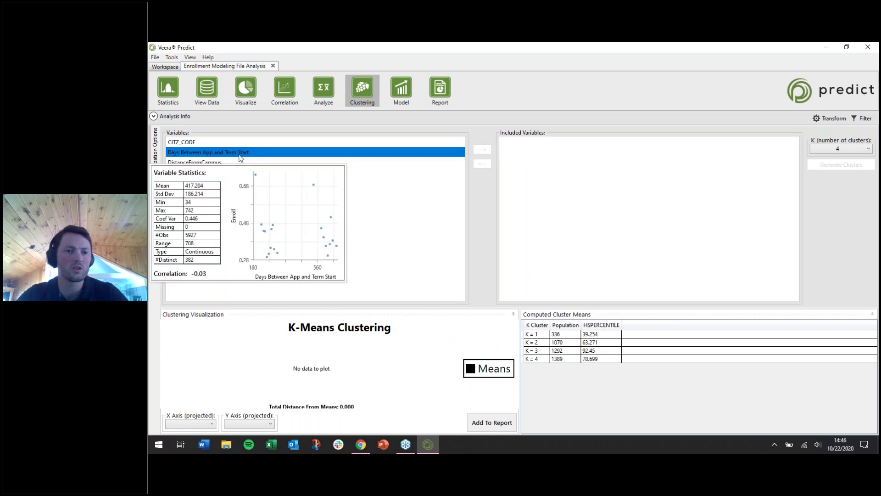
click(437, 216)
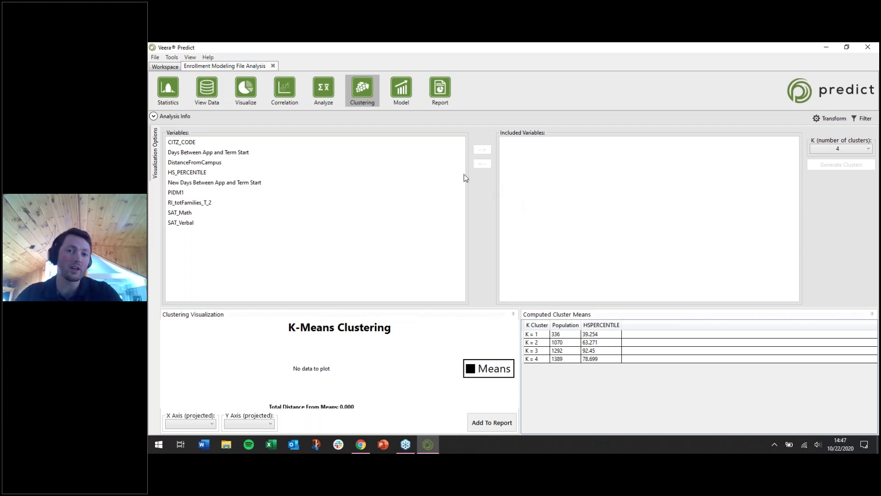
mouse_move(371, 121)
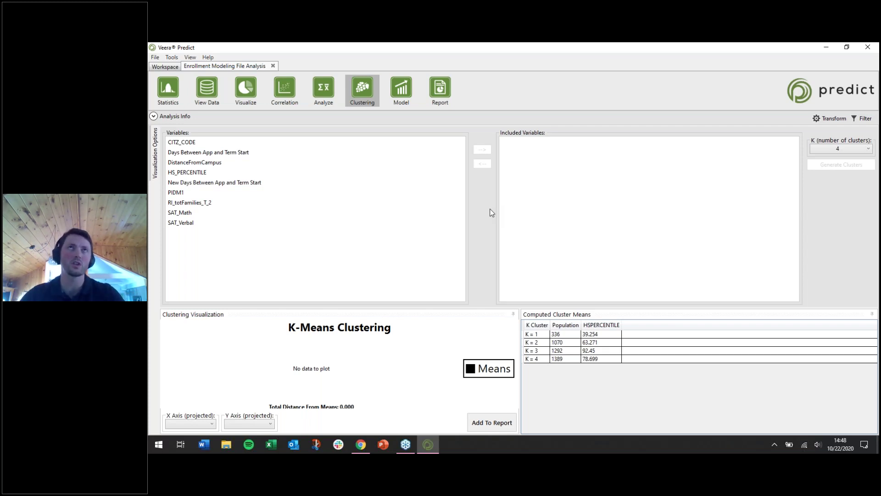
click(422, 212)
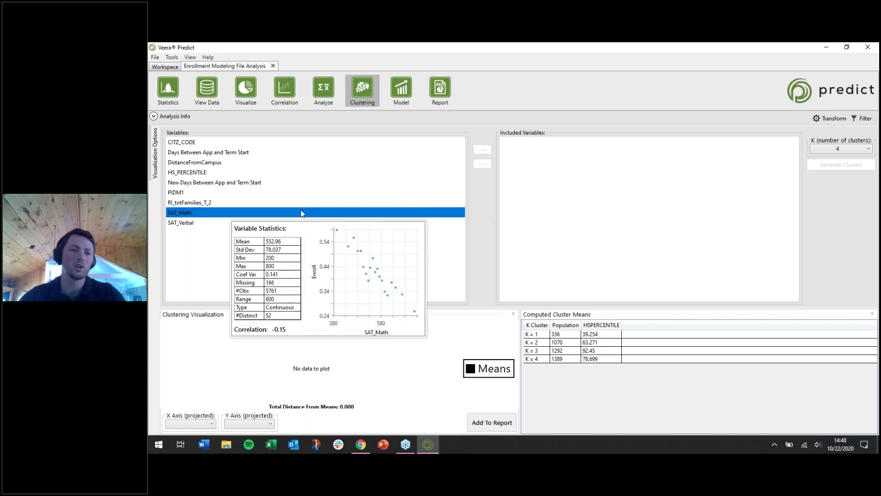
click(225, 223)
drag(225, 223, 244, 156)
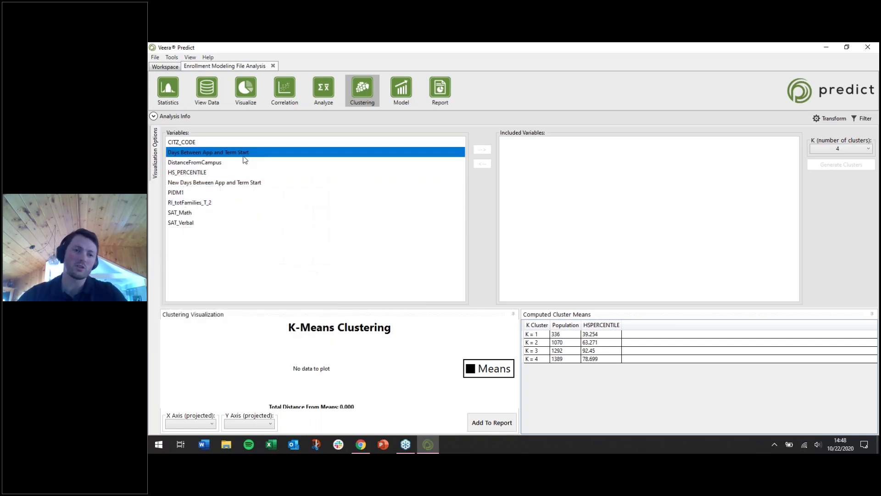
mouse_move(239, 157)
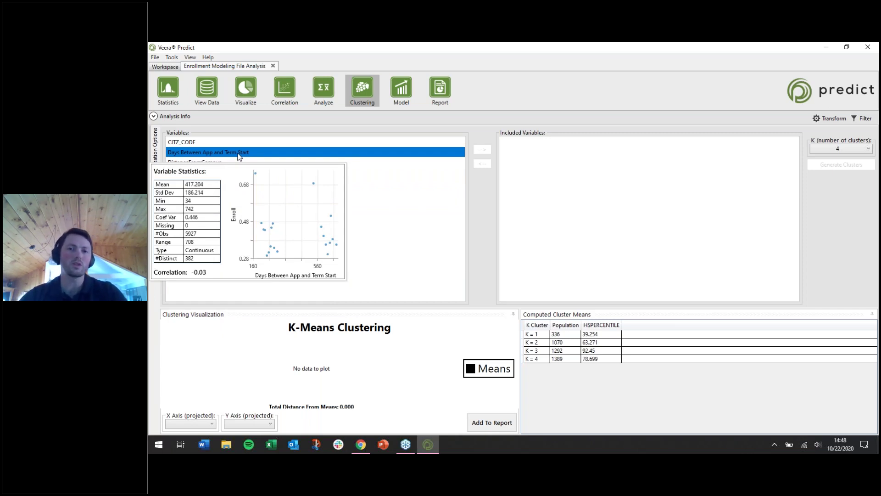
drag(253, 155, 274, 159)
Include New Days Between App and Term Start and DistanceFromCampus, and generate their K-means clusters with 4 clusters
click(232, 183)
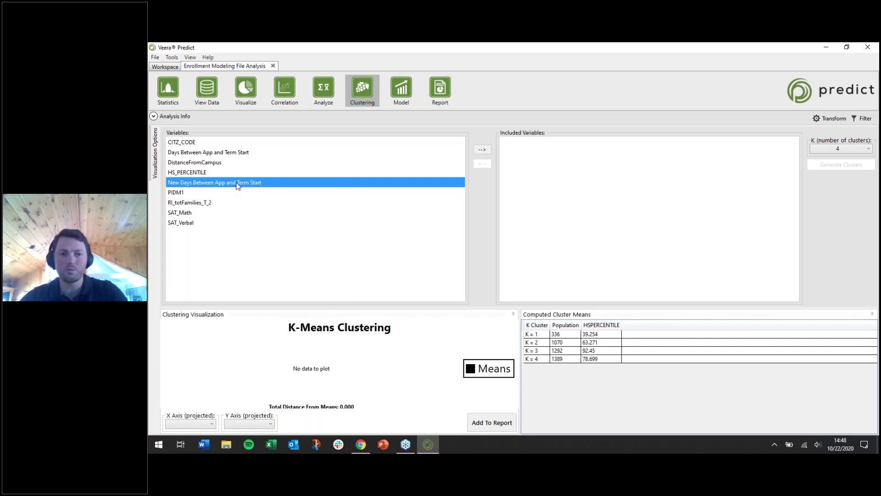
click(483, 151)
click(303, 152)
click(194, 162)
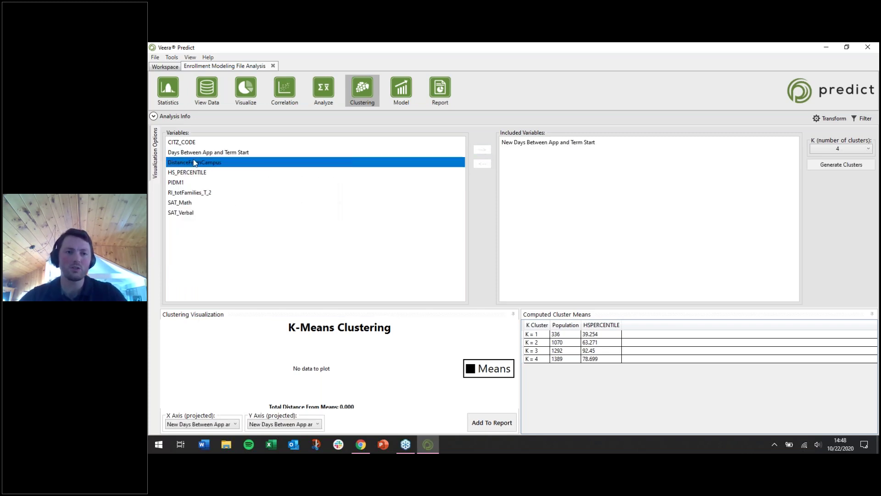
mouse_move(195, 163)
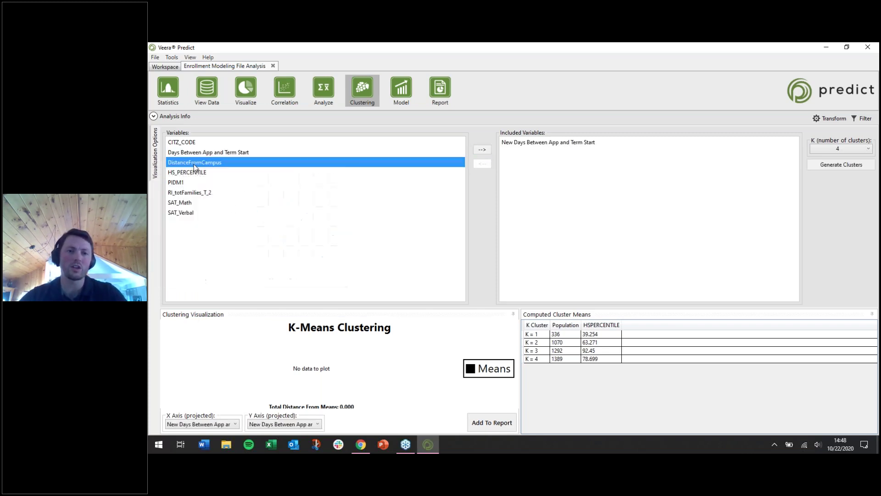
ctrl+click(465, 202)
ctrl+click(465, 203)
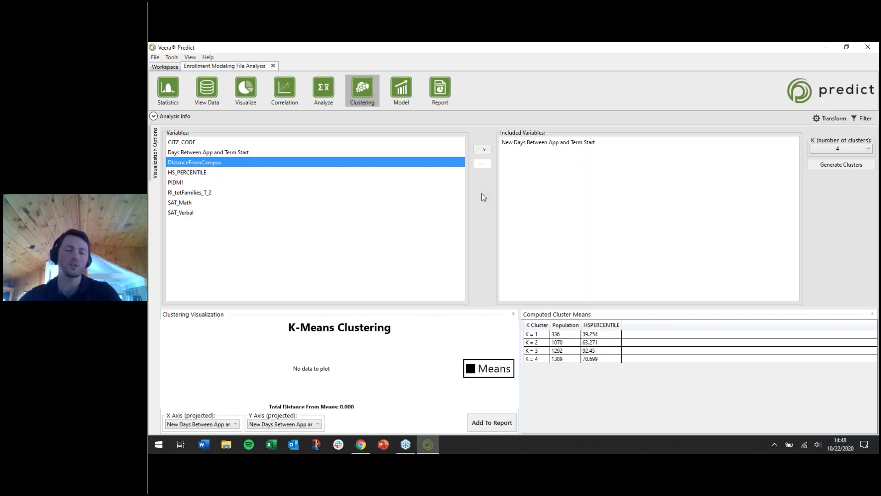
click(486, 153)
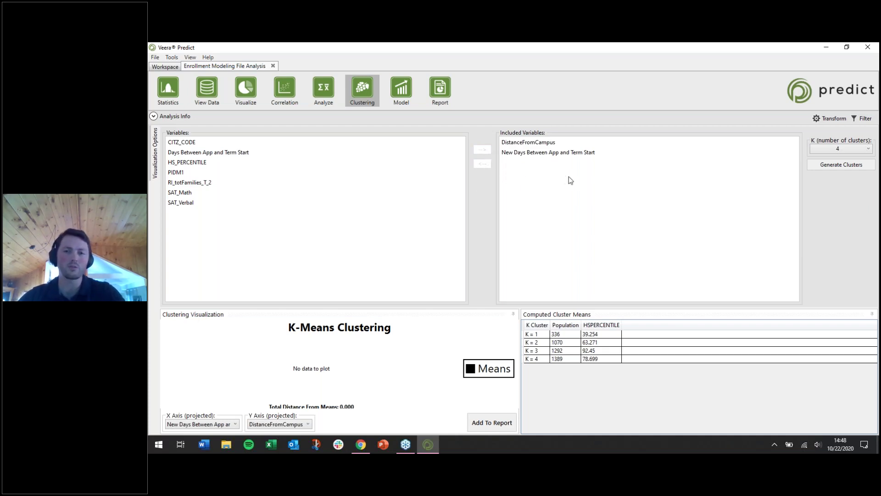
click(830, 166)
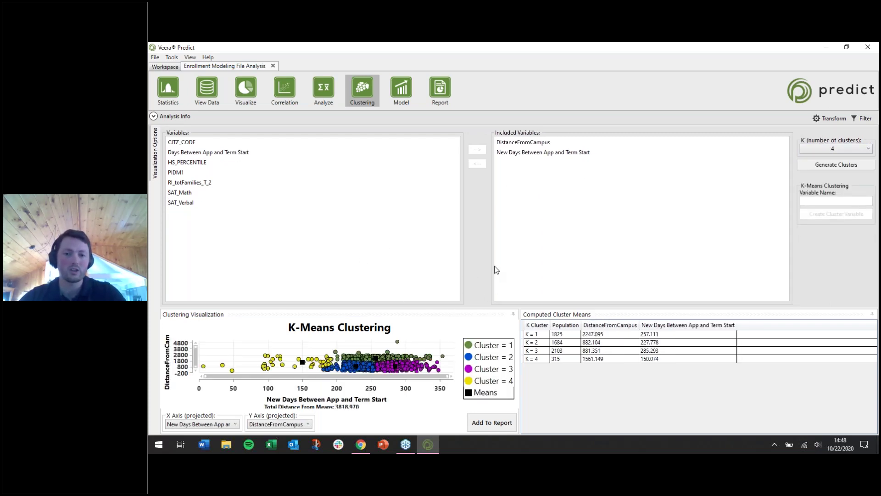
Dock the clustering visualization at full height beside the variable lists and widen it so the whole plot is readable
click(471, 317)
drag(471, 317, 152, 277)
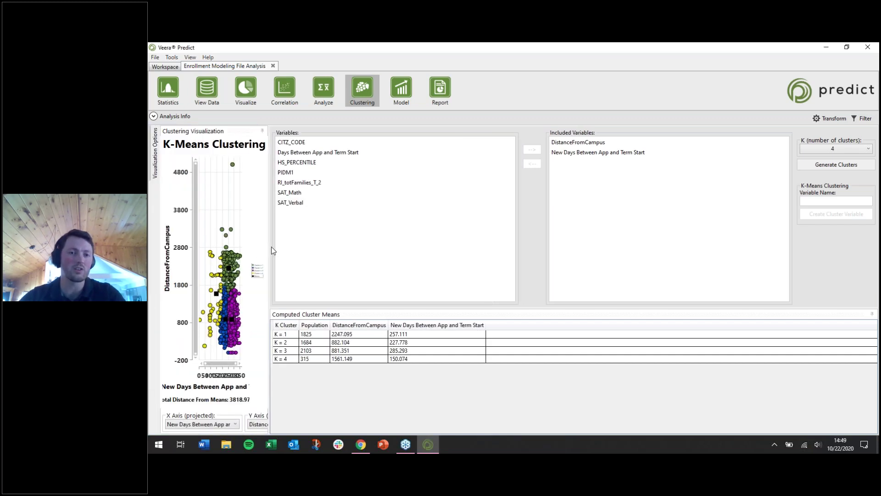
drag(273, 246, 477, 243)
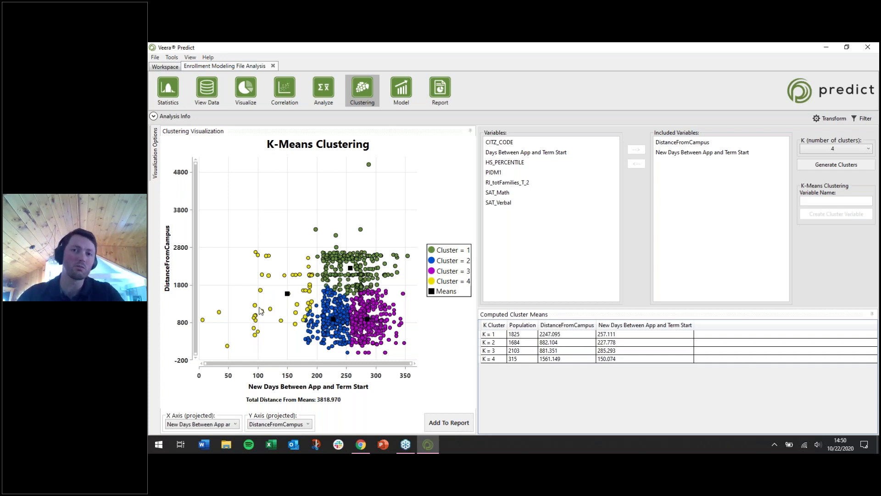
Create a cluster variable named Engagement Cluster, check its entries among the model building variables, and return to the clustering analysis
click(843, 202)
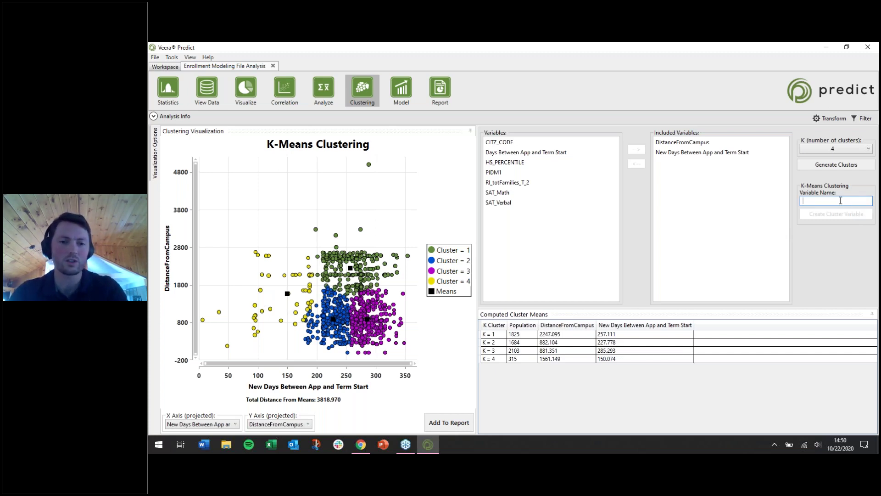
text(Engagement Cluster)
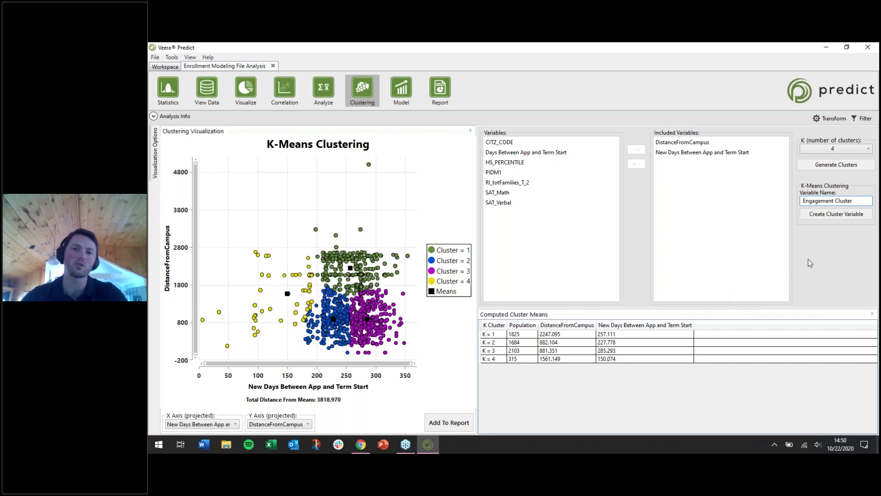
click(833, 217)
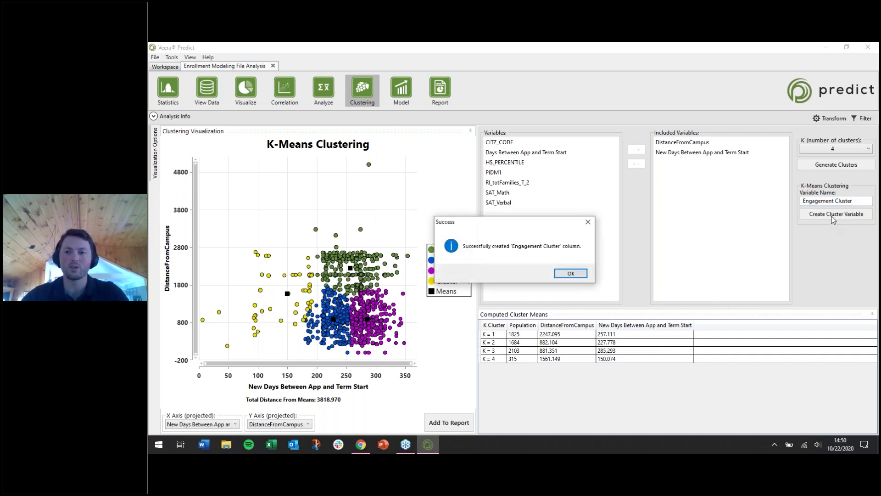
click(570, 273)
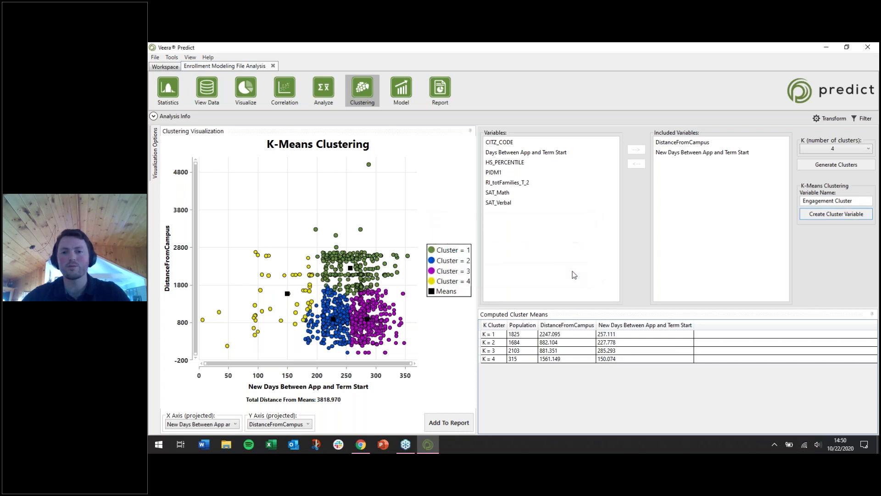
click(404, 92)
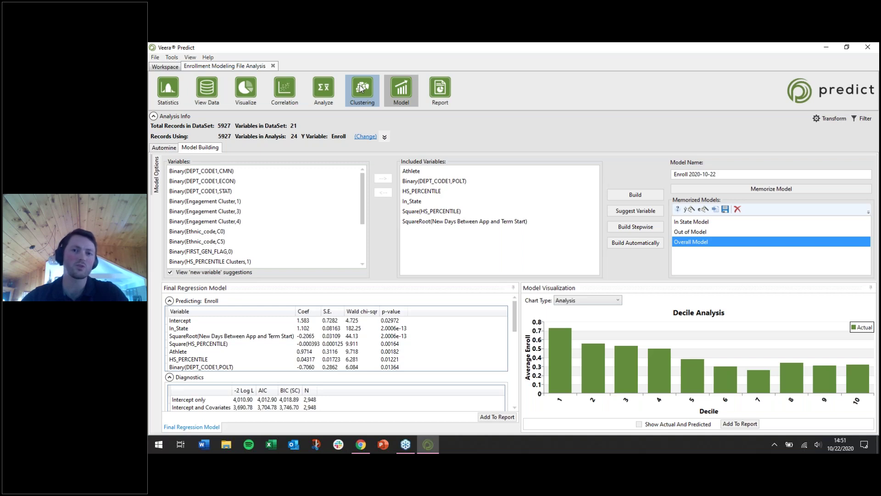
click(362, 92)
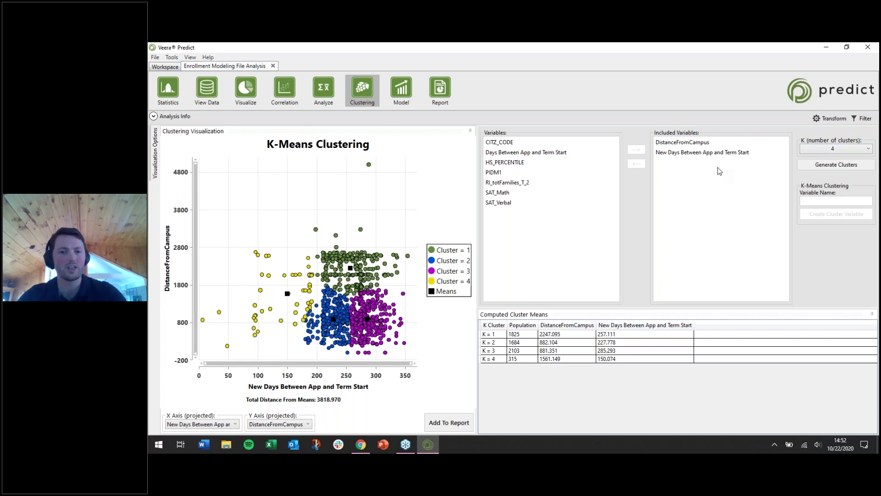
Examine the SAT_Math statistics preview and the two variables included in the clustering
click(558, 193)
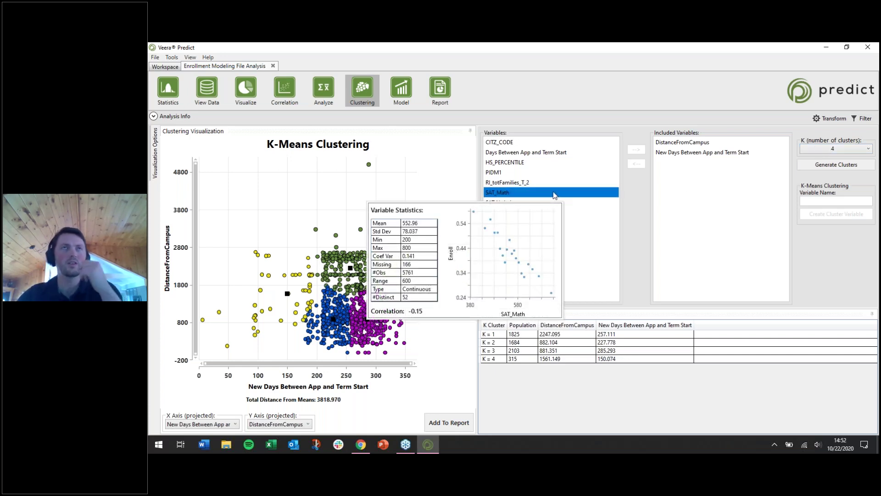
click(442, 209)
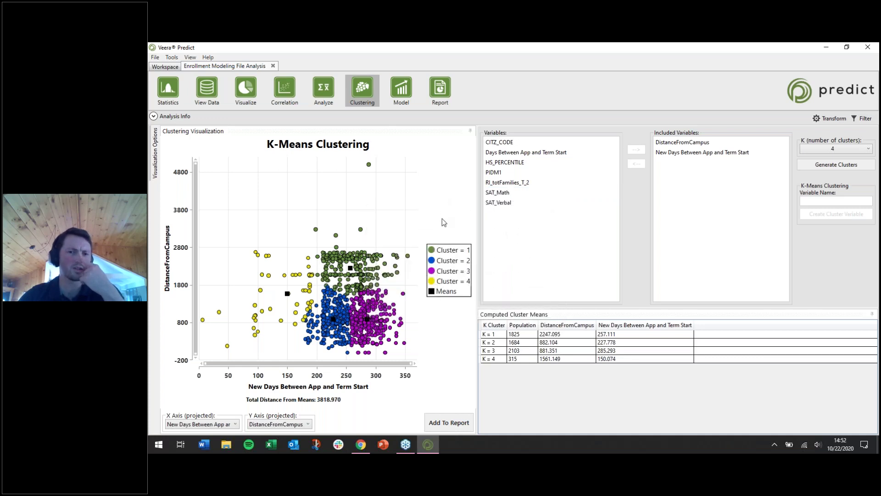
click(684, 142)
click(687, 152)
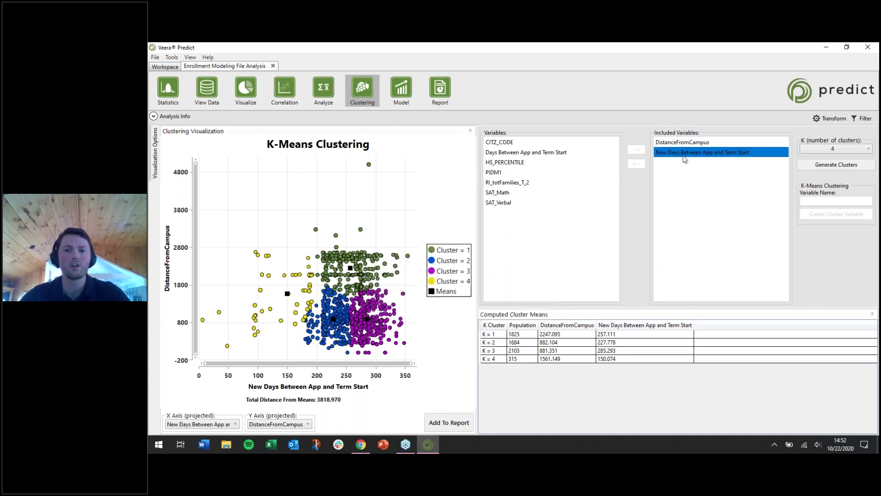
click(513, 141)
click(712, 142)
click(688, 152)
click(685, 143)
Include all remaining variables, from CITZ_CODE through SAT_Verbal, in the K-means clustering
click(527, 142)
shift+click(546, 202)
click(636, 149)
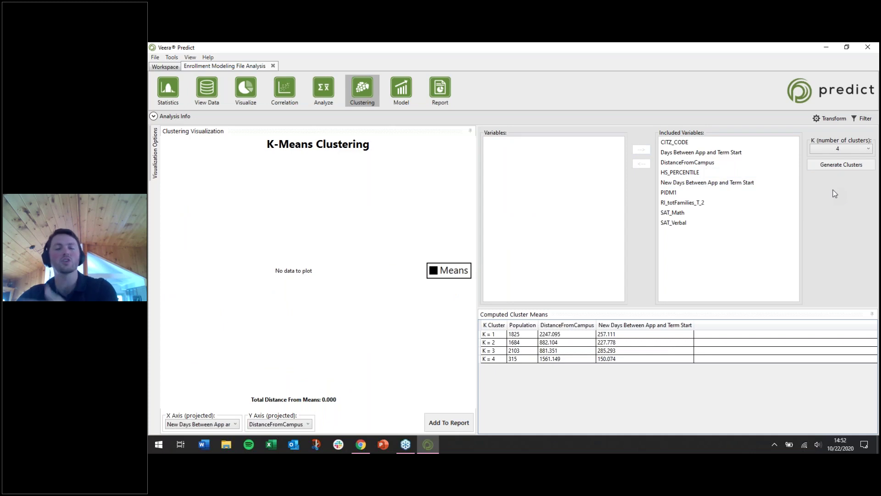
click(796, 184)
drag(783, 181, 655, 200)
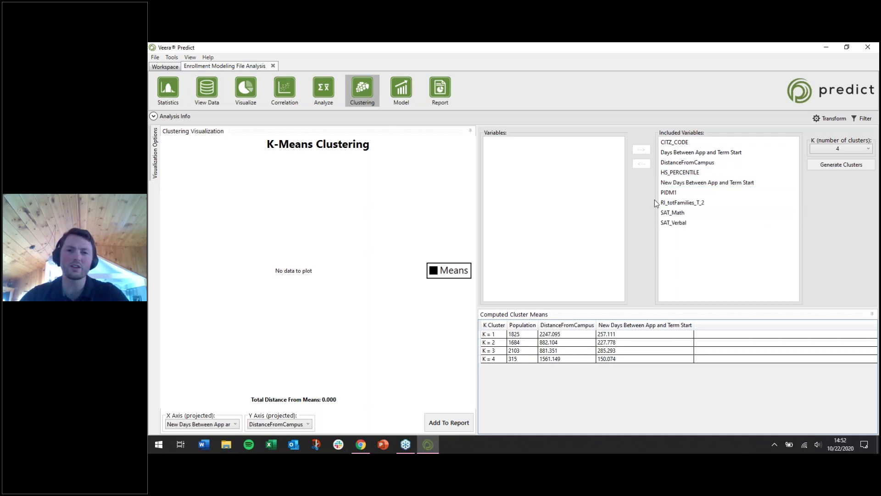
drag(655, 199, 684, 148)
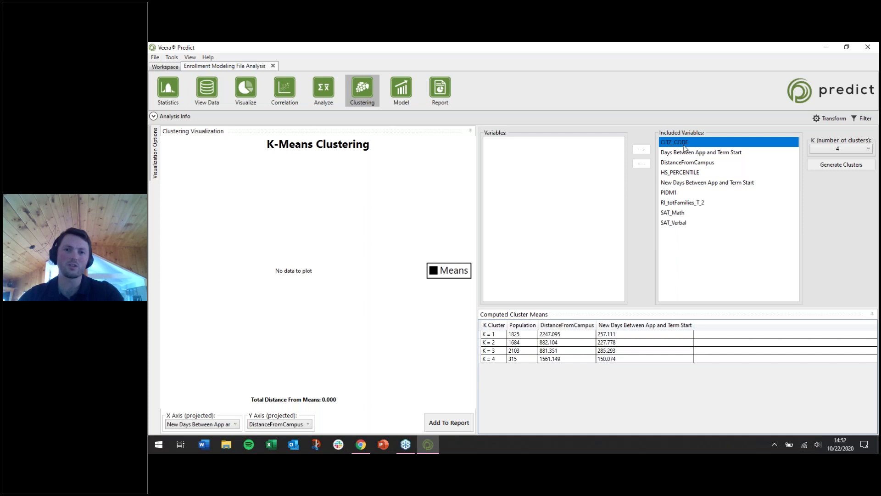
click(684, 152)
ctrl+click(688, 153)
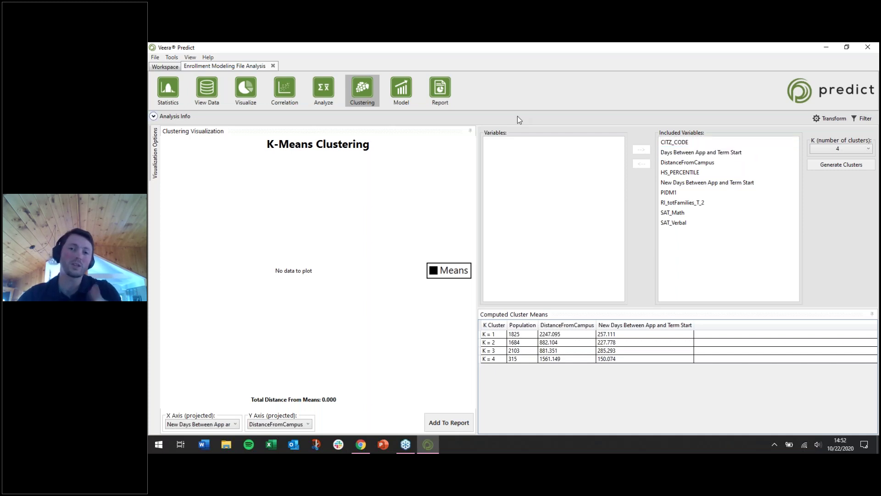
mouse_move(490, 121)
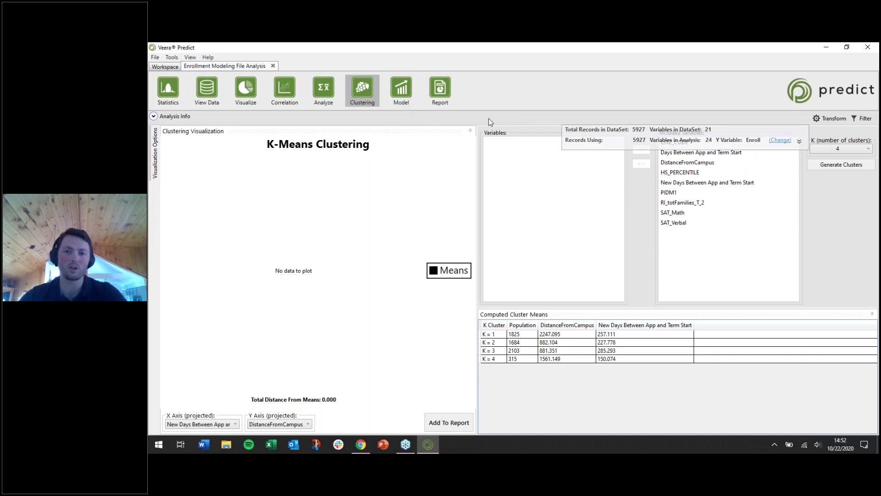
click(433, 115)
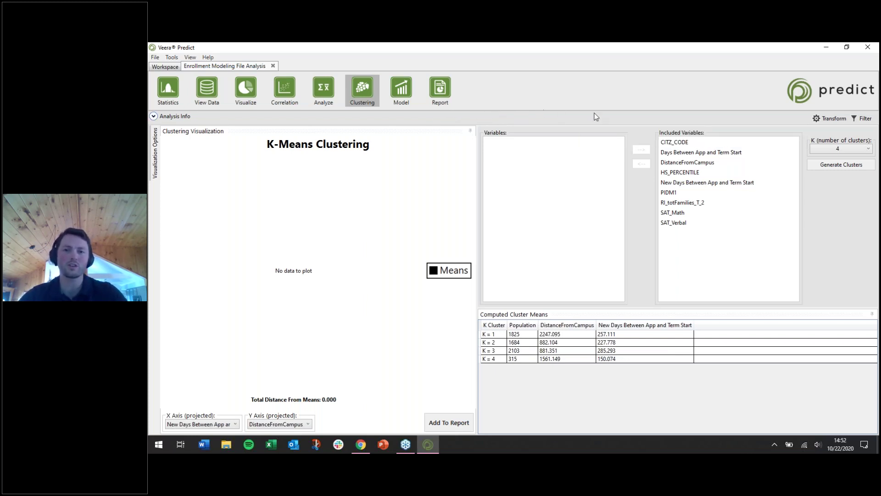
mouse_move(640, 120)
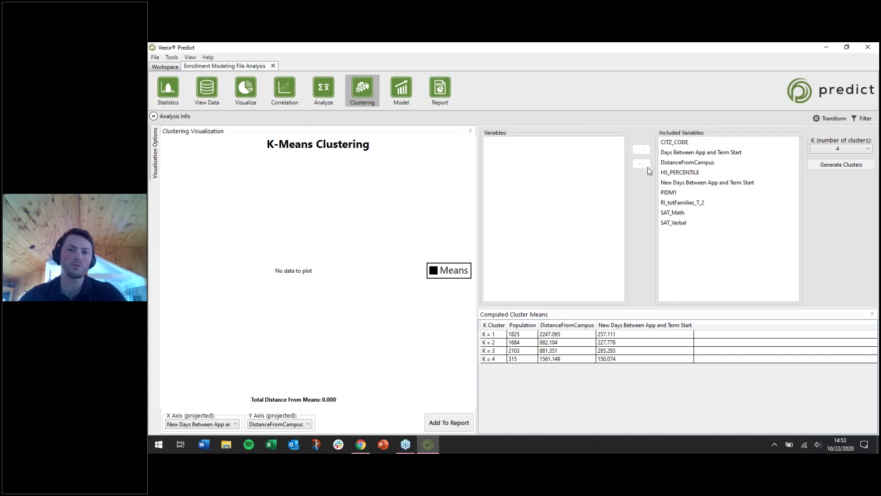
click(680, 145)
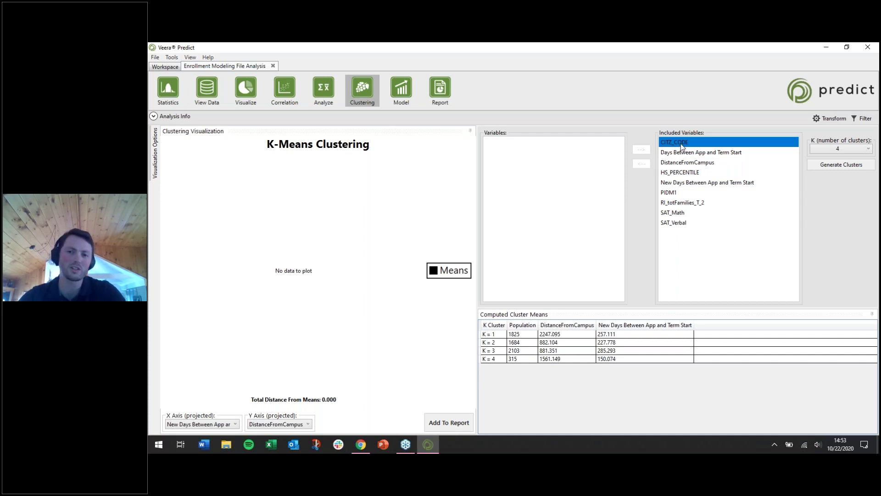
click(690, 152)
click(710, 162)
click(716, 172)
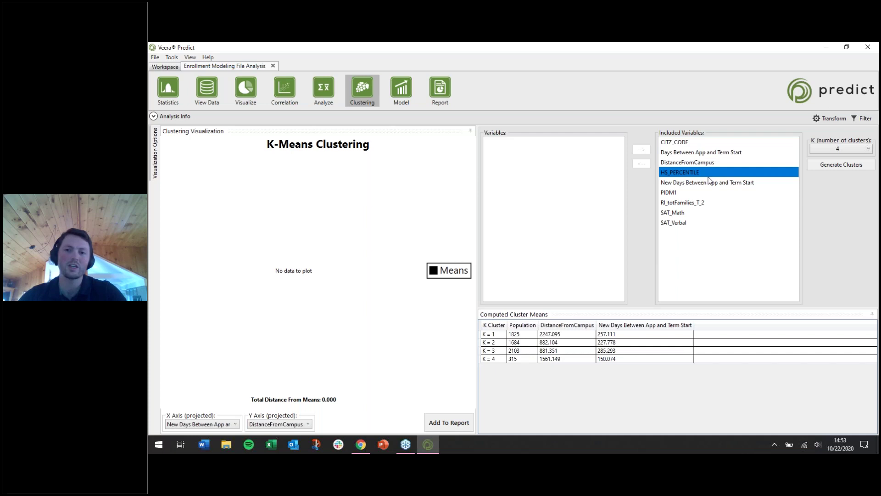
click(684, 192)
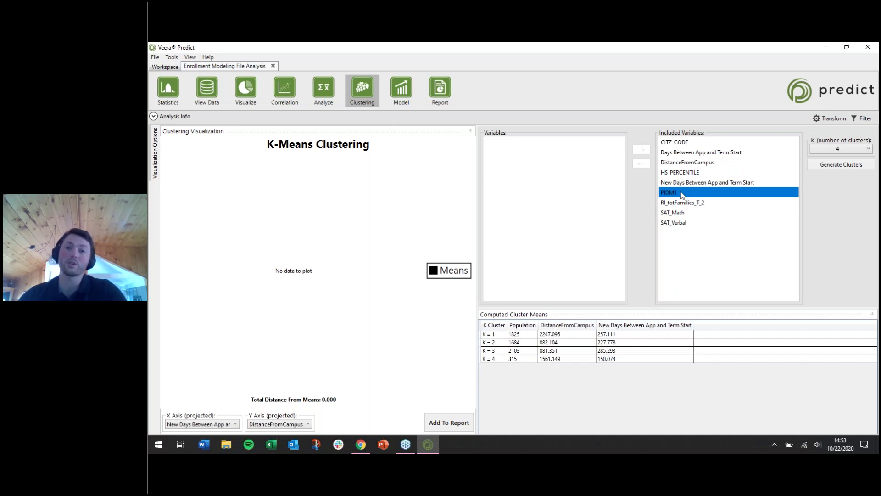
Remove every variable, from CITZ_CODE through SAT_Verbal, from the clustering's included variables
drag(674, 142, 677, 223)
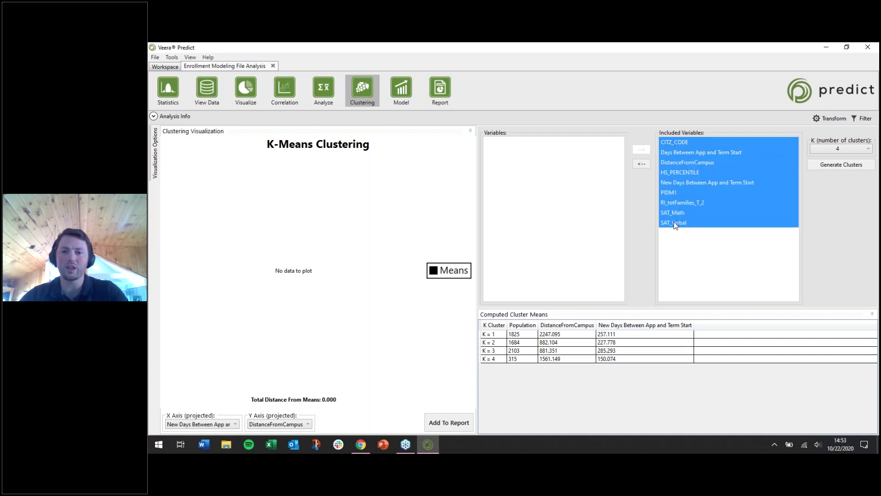
click(637, 167)
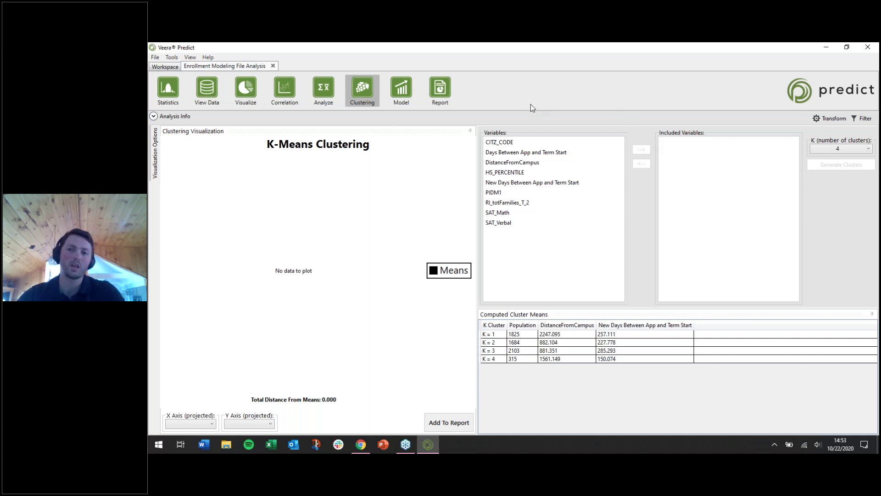
Return to model building, rebuild the Enroll model automatically, and check the included Engagement Cluster variables
click(402, 92)
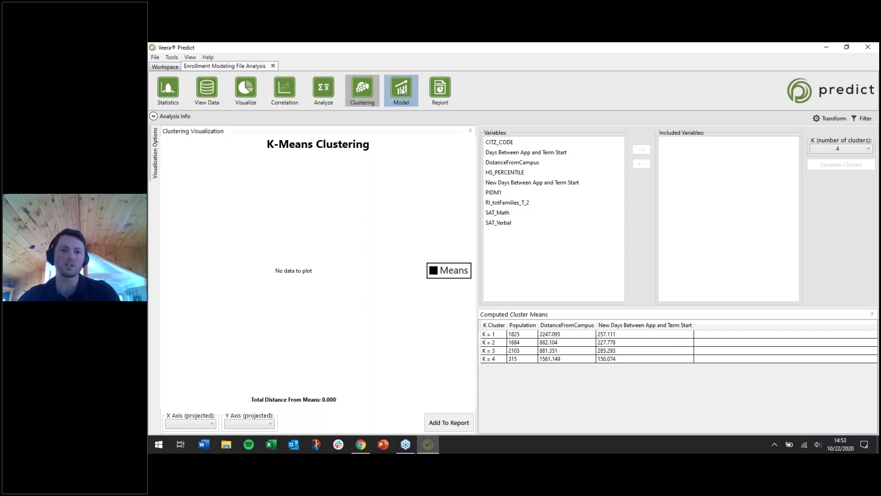
click(489, 177)
click(488, 177)
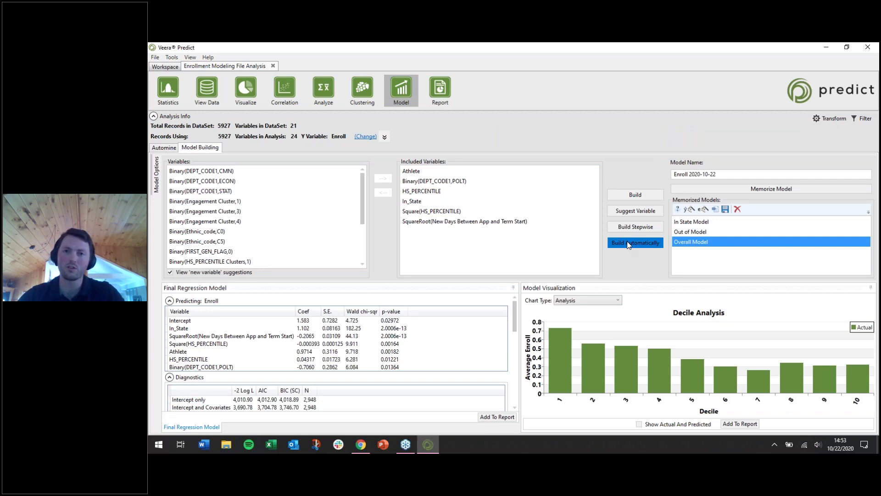
click(628, 243)
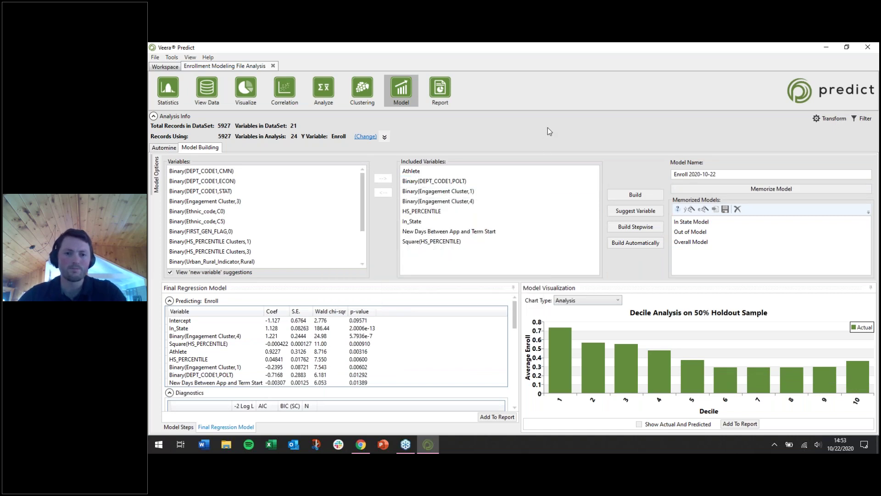
mouse_move(466, 192)
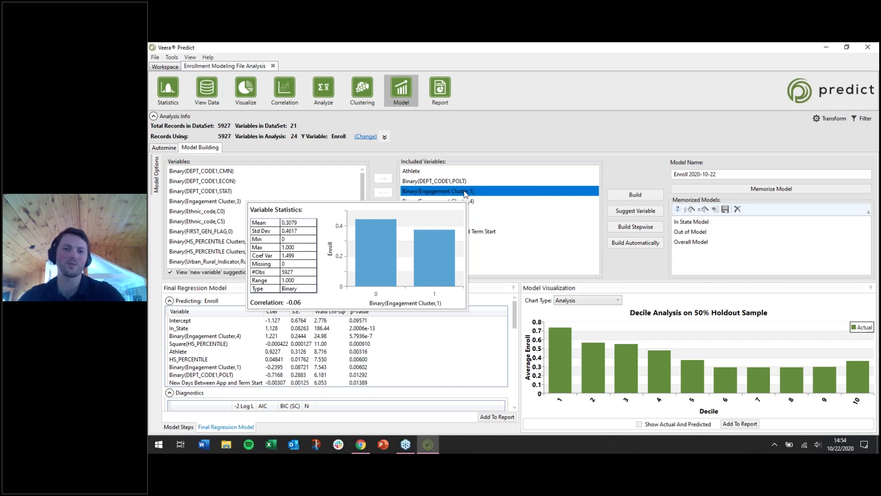
click(467, 201)
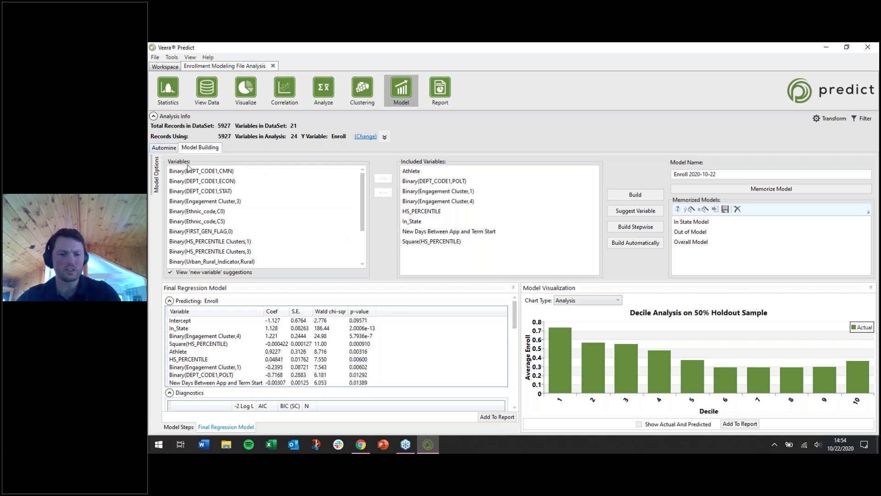
Switch to the slideshow in Chrome and advance from the % Concordance slide to the Modify Model Settings slide
click(359, 447)
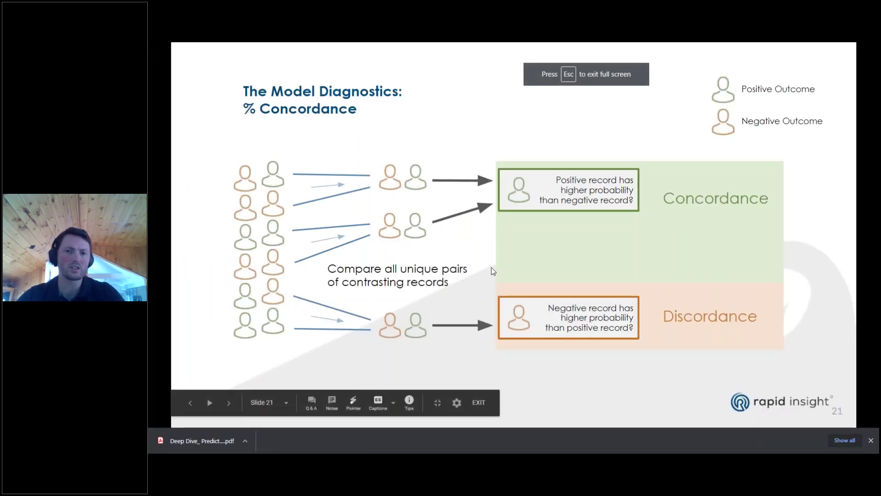
key(Right)
key(Right)
key(Right)
key(Right)
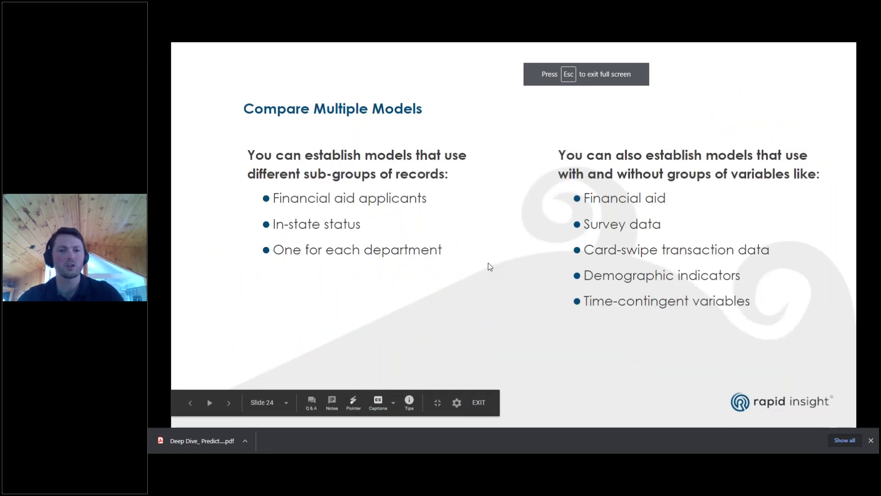
key(Right)
key(Right)
key(Right)
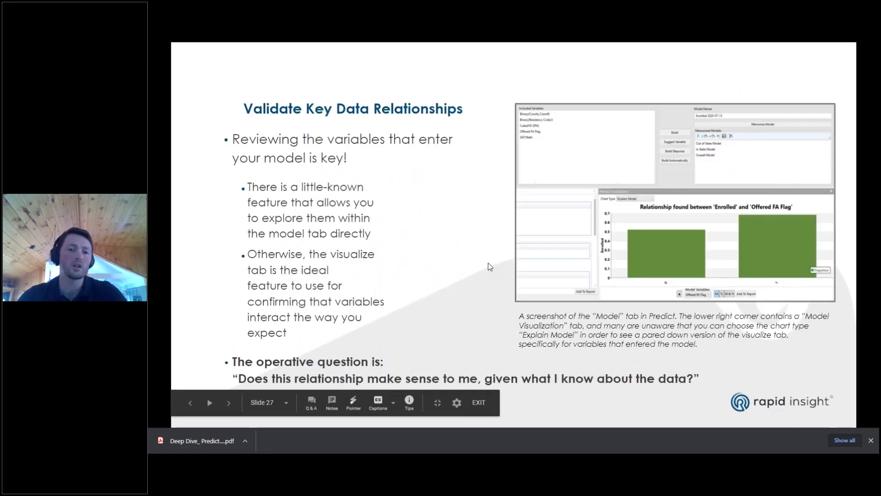
key(Left)
key(Right)
key(Right)
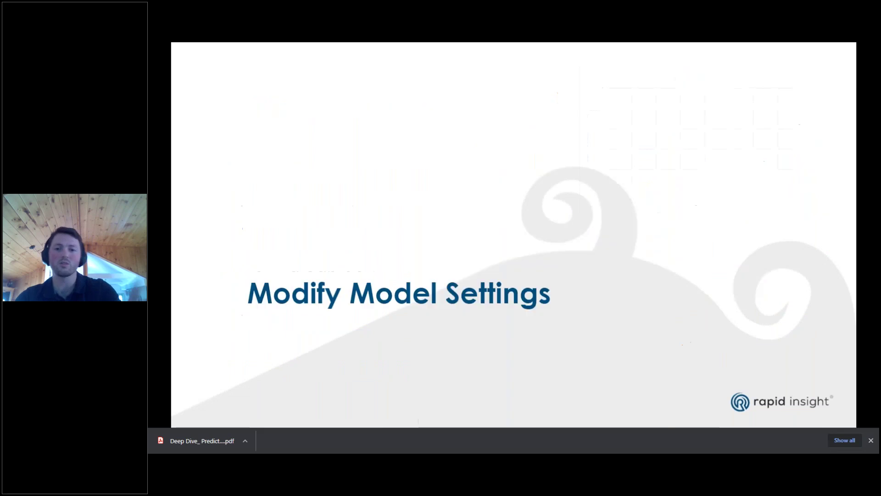
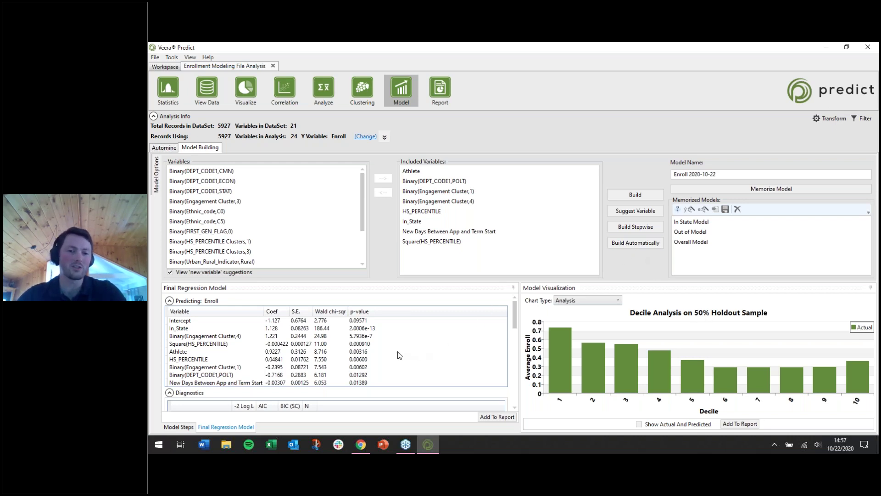
Review the final regression model's included variables, diagnostics, odds ratio estimates and Percent Concordant
scroll(400, 354, down, 2)
scroll(400, 355, down, 1)
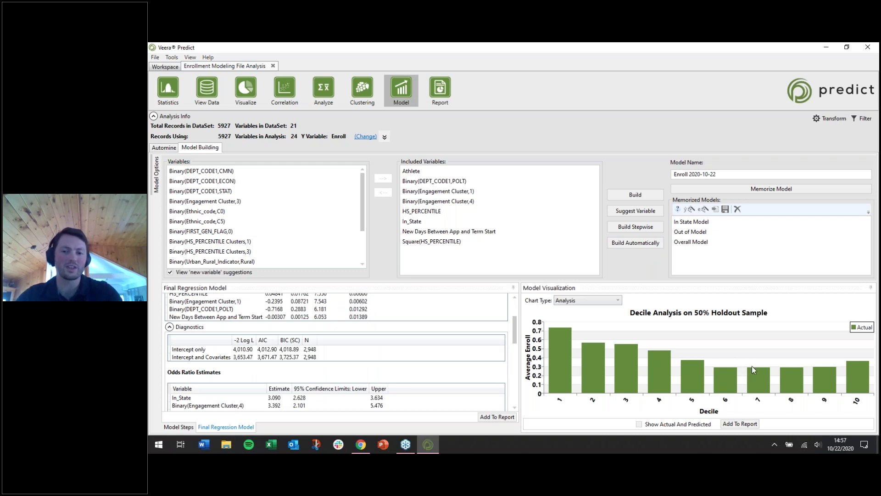
click(437, 243)
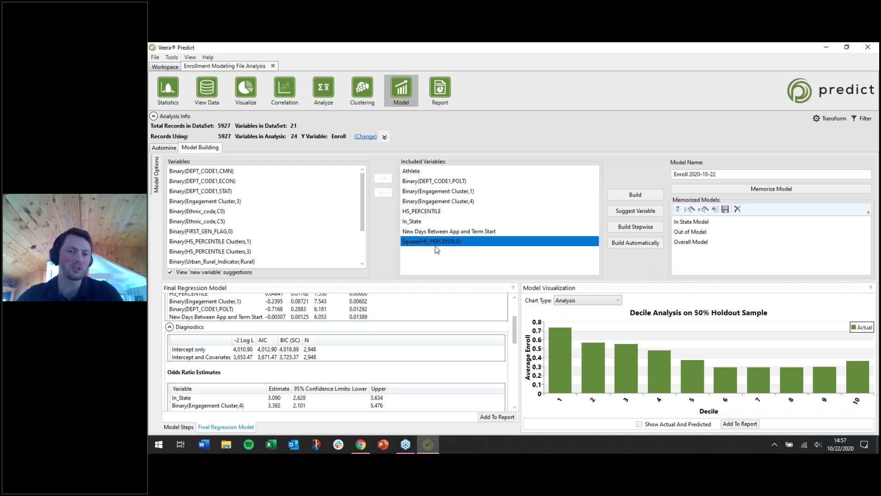
click(434, 191)
click(435, 182)
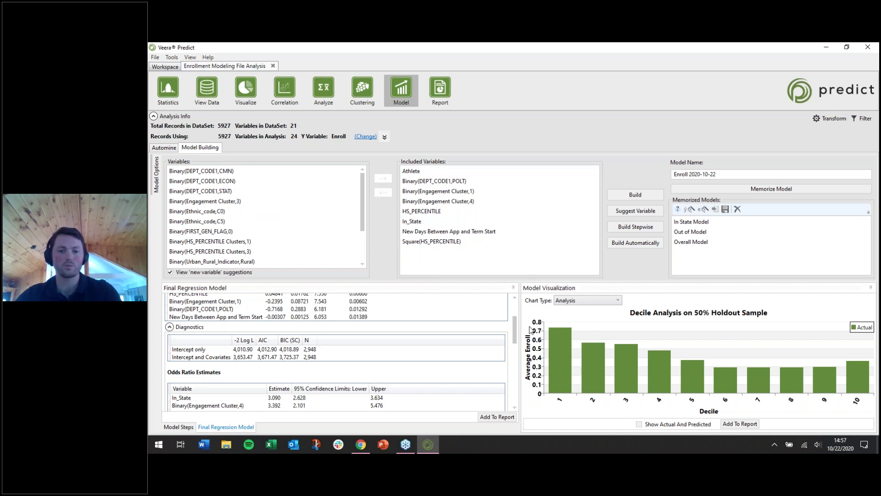
scroll(310, 363, down, 5)
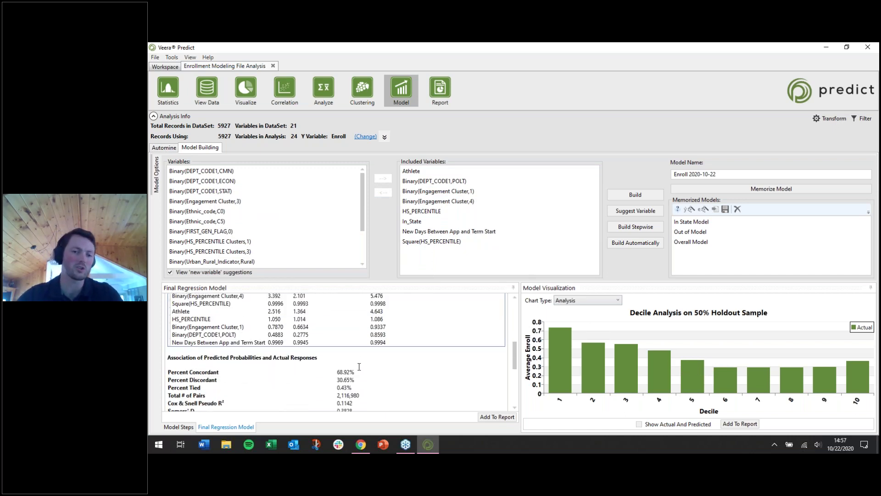
click(311, 373)
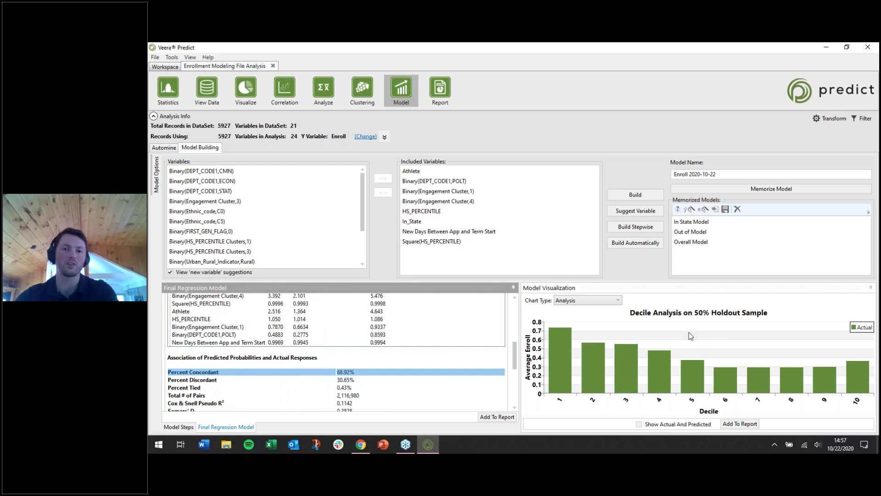
click(220, 181)
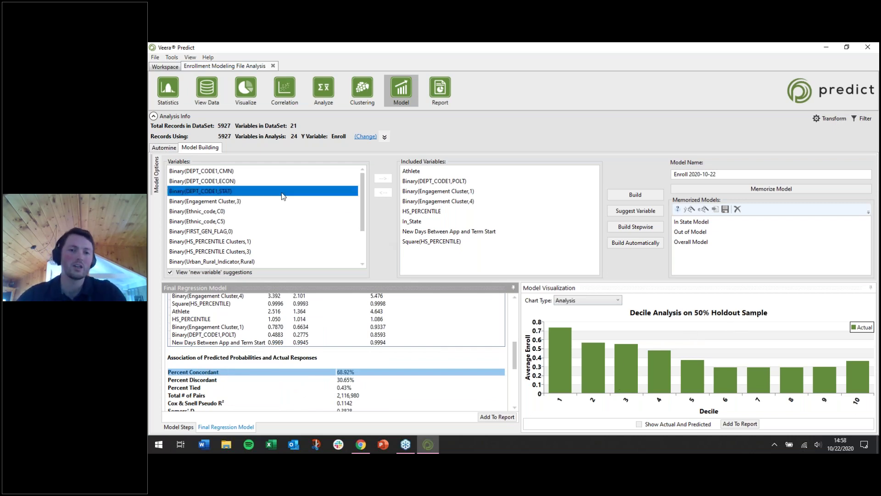
Set the model sampling to Modeling 100% / Hold-out 0% and rebuild the Enroll model automatically
click(156, 176)
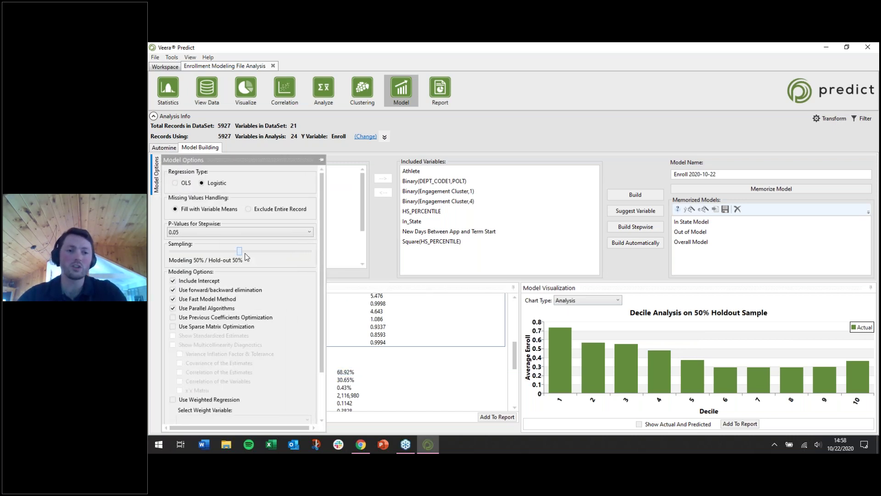
drag(242, 255, 319, 255)
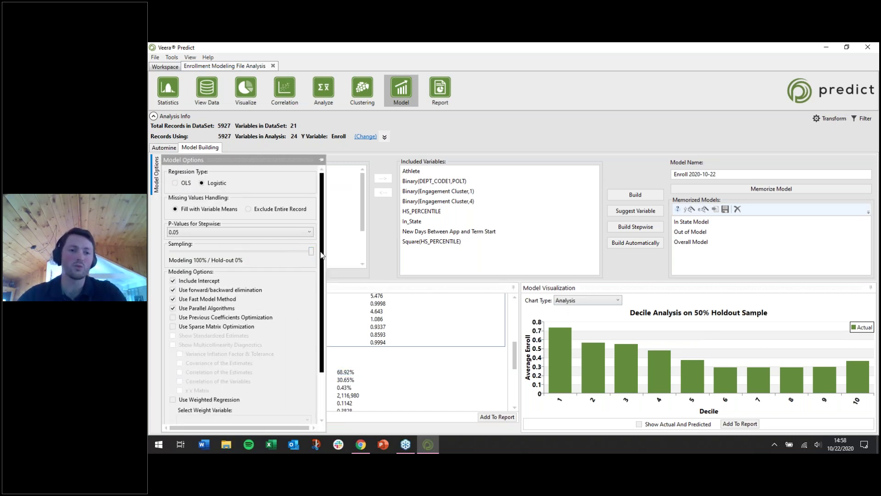
click(640, 248)
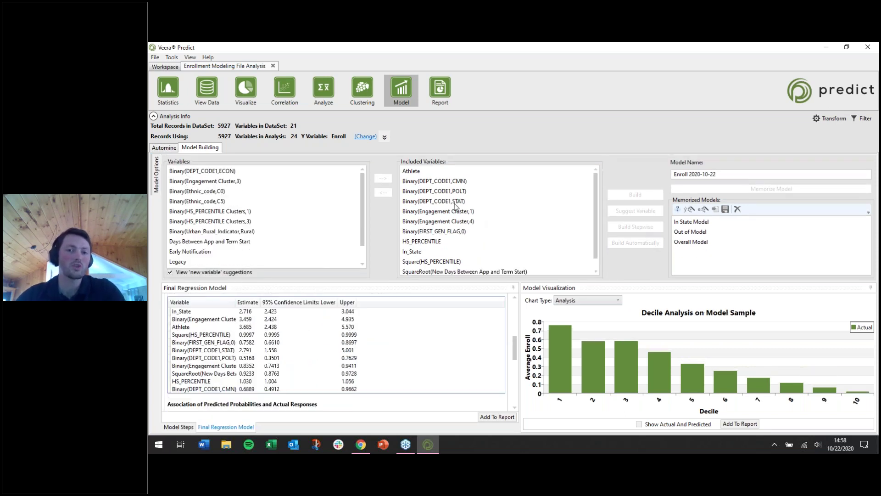
mouse_move(448, 274)
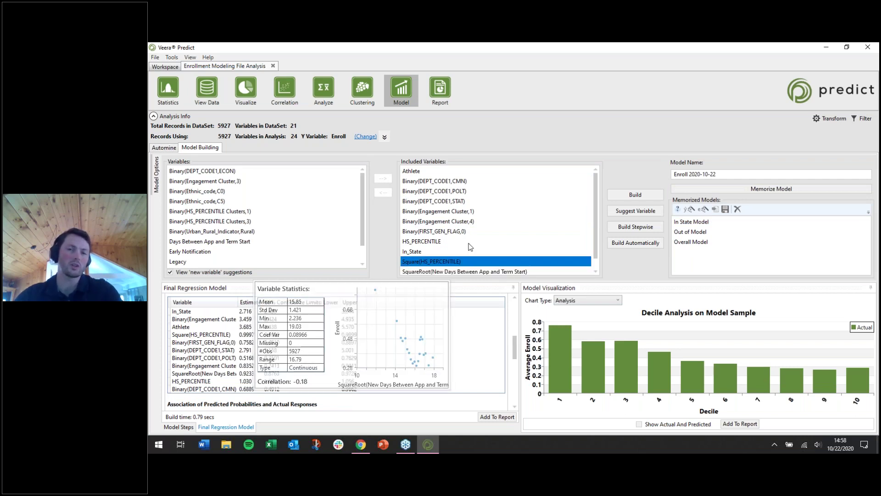
Review the included variables and memorize the current model under the name "Overall Model without Holdout Sample"
scroll(461, 224, down, 1)
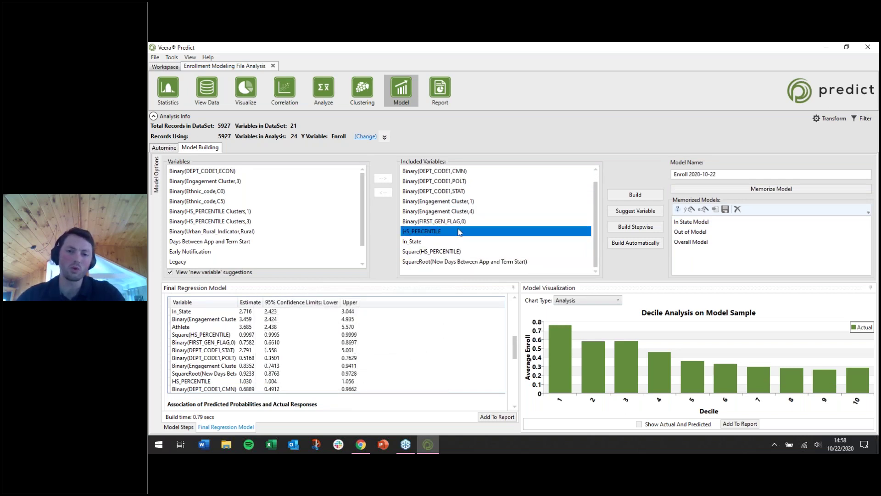
scroll(460, 224, up, 1)
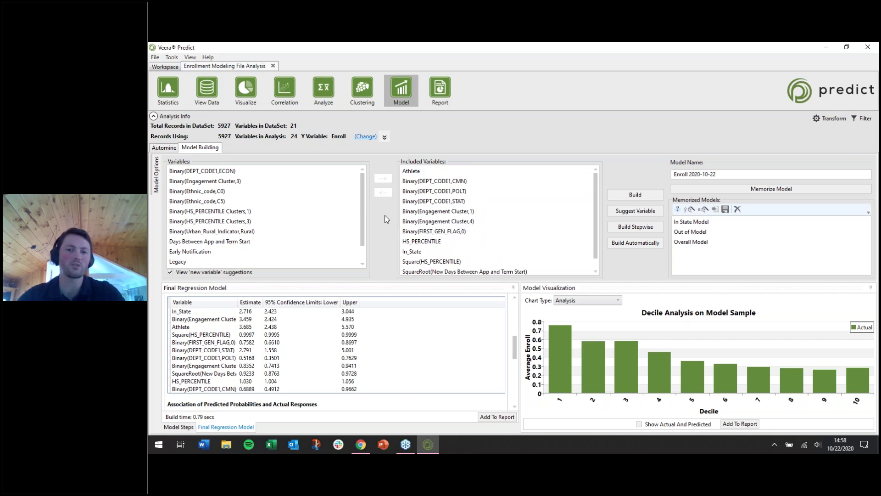
mouse_move(460, 192)
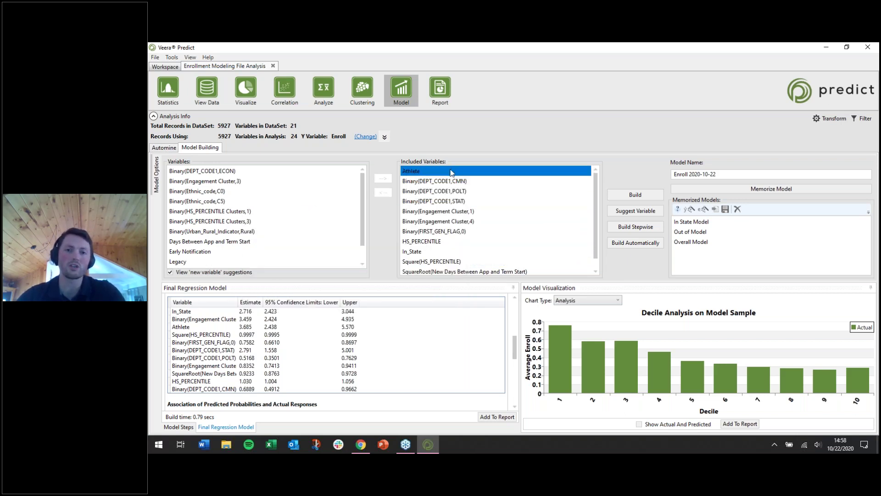
mouse_move(494, 262)
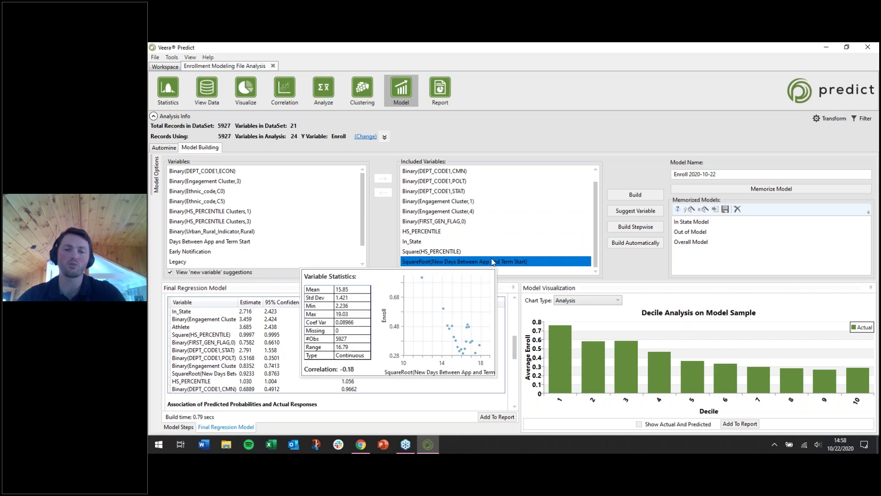
triple_click(730, 176)
text(Overall Model withou)
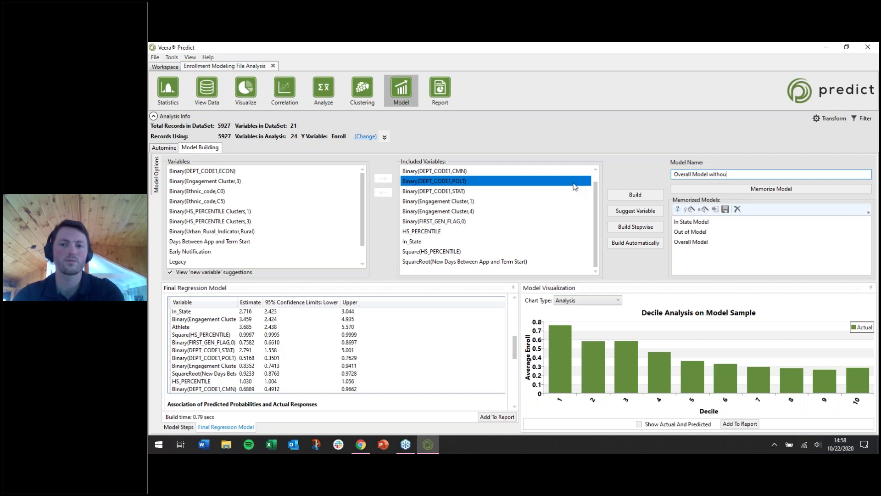
text(t Holdout Sample)
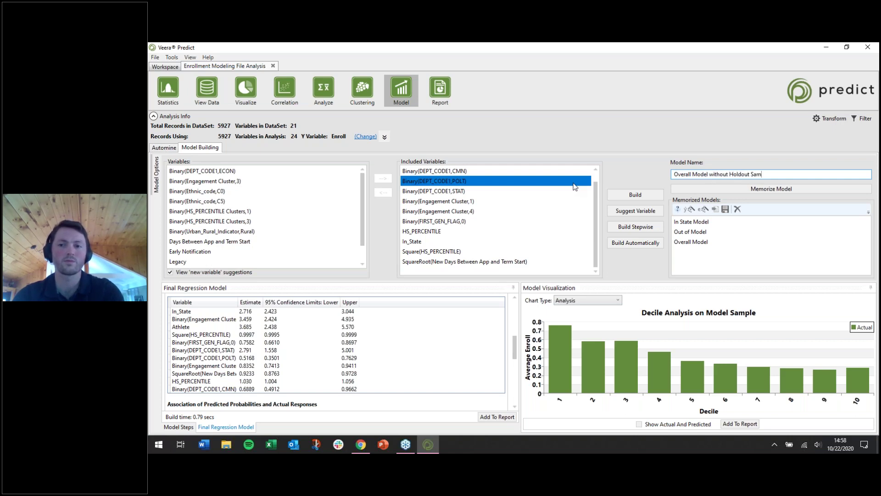
click(787, 190)
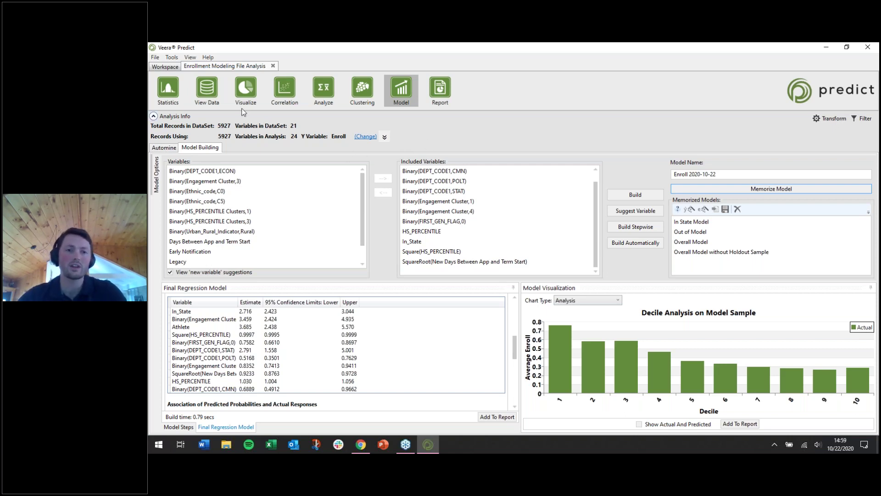
Open the dataset's variable statistics and examine the missing values of HS_PERCENTILE
click(169, 89)
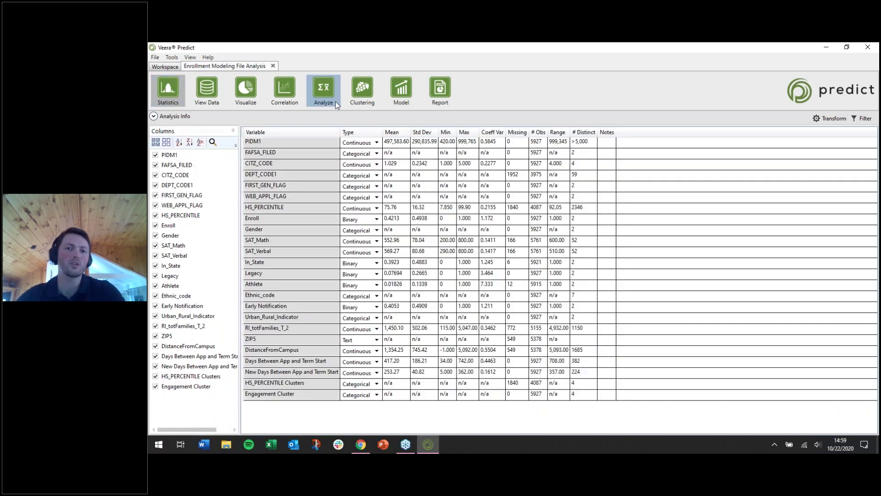
mouse_move(491, 115)
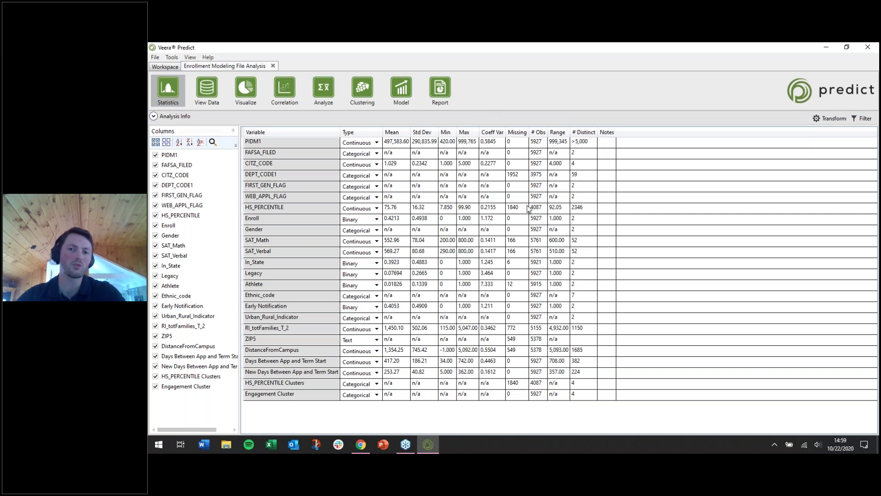
click(518, 208)
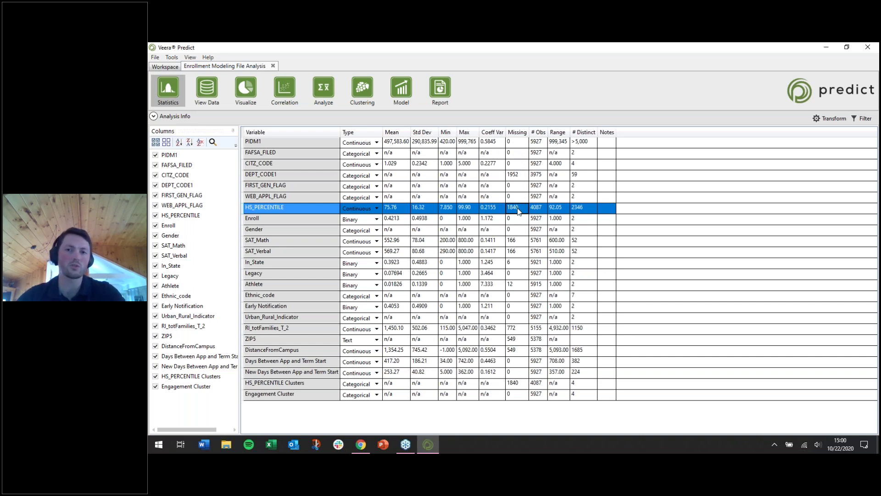
Visualize the relationship between Enroll and Days Between App and Term Start by changing the chart's X axis variable
click(249, 94)
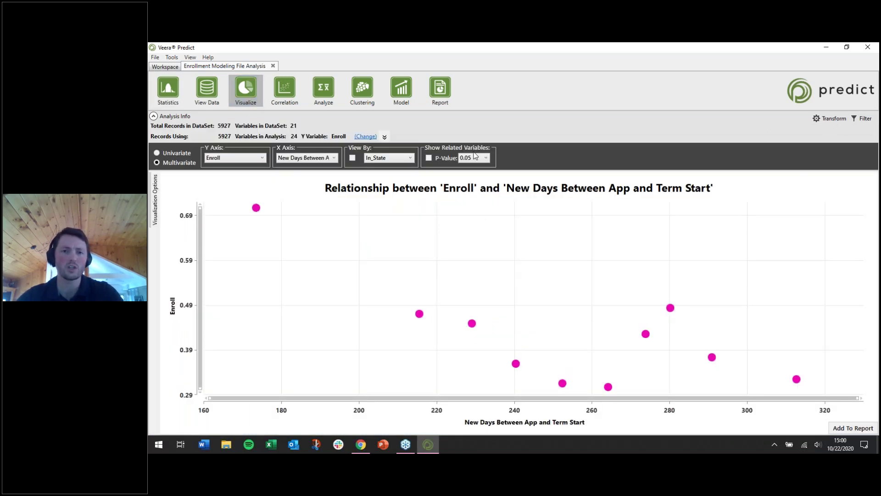
click(308, 160)
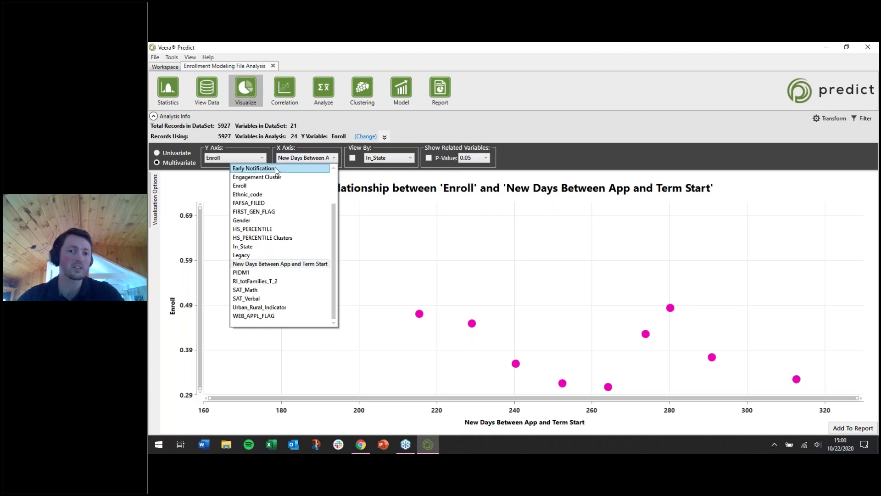
scroll(258, 193, up, 2)
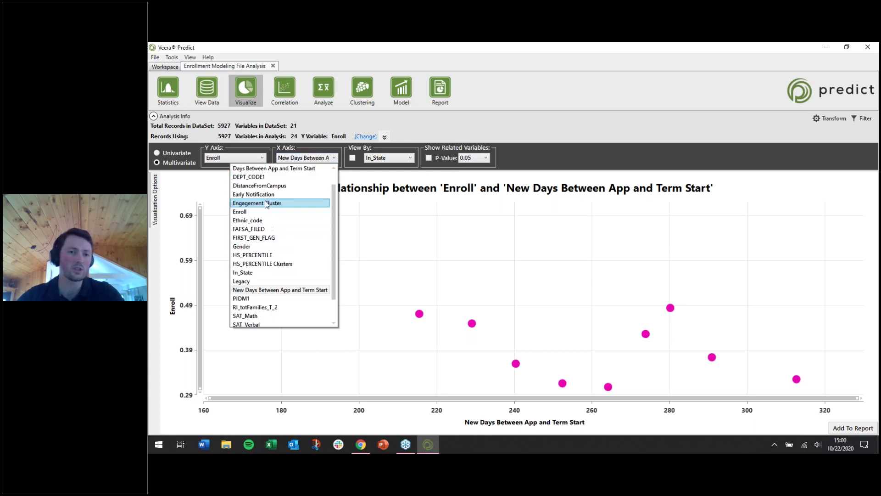
click(257, 186)
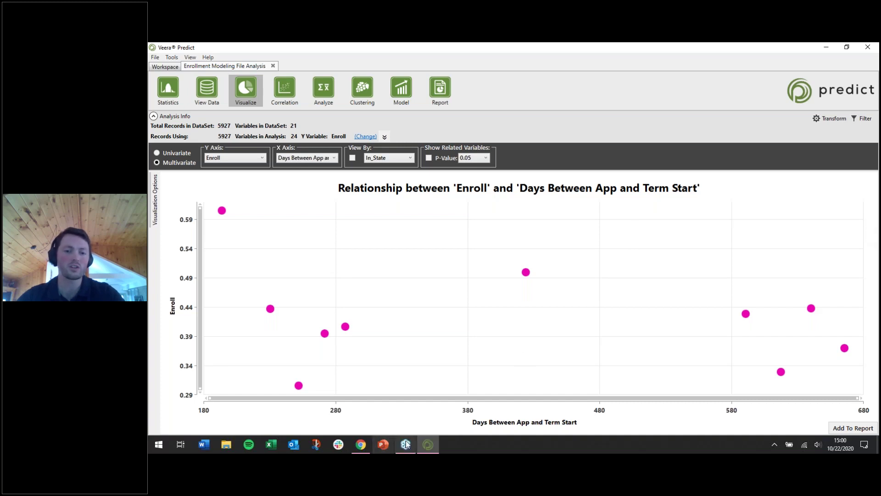
Switch to the slideshow in Chrome and advance from the "Any questions?" slide to the "Thank you!" slide
click(361, 445)
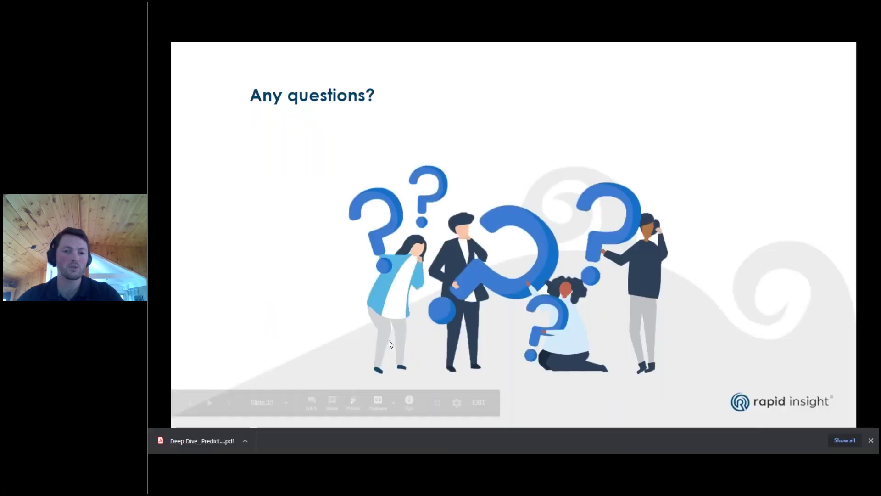
click(468, 305)
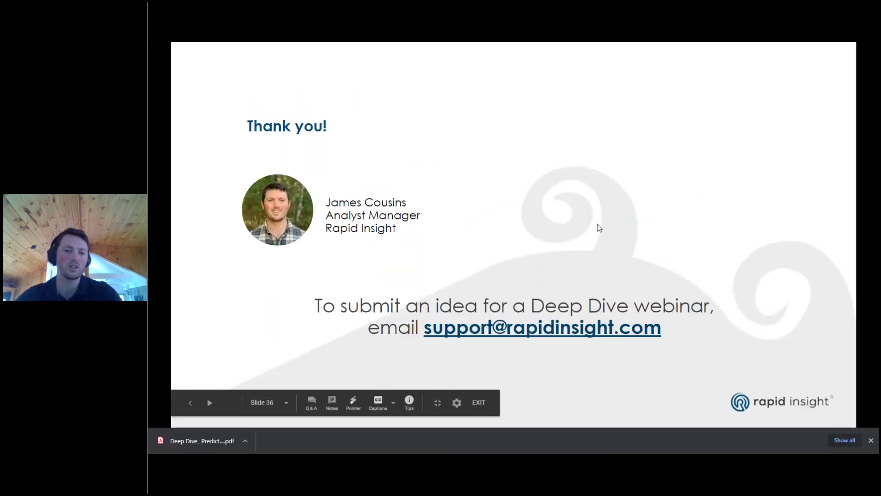